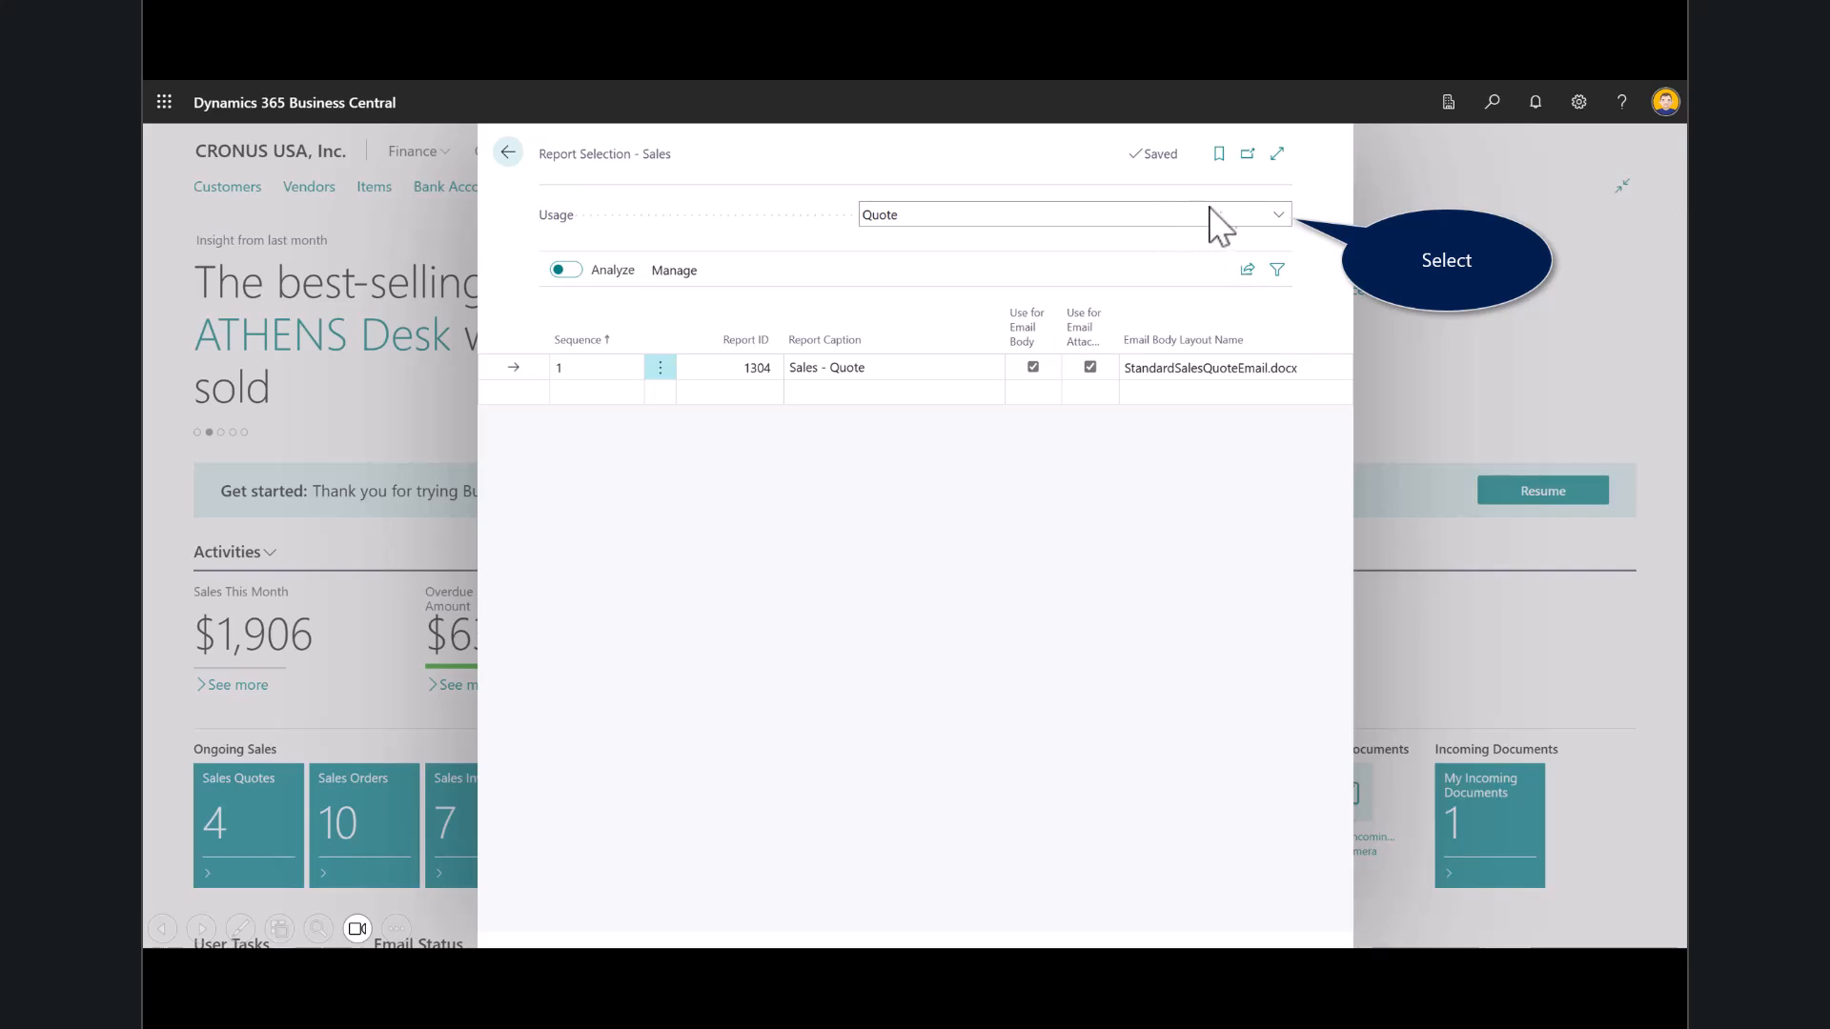
# Set the sales report selection usage to Invoice and open the email body layout list for Sales - Invoice in expanded view
pyautogui.click(1264, 223)
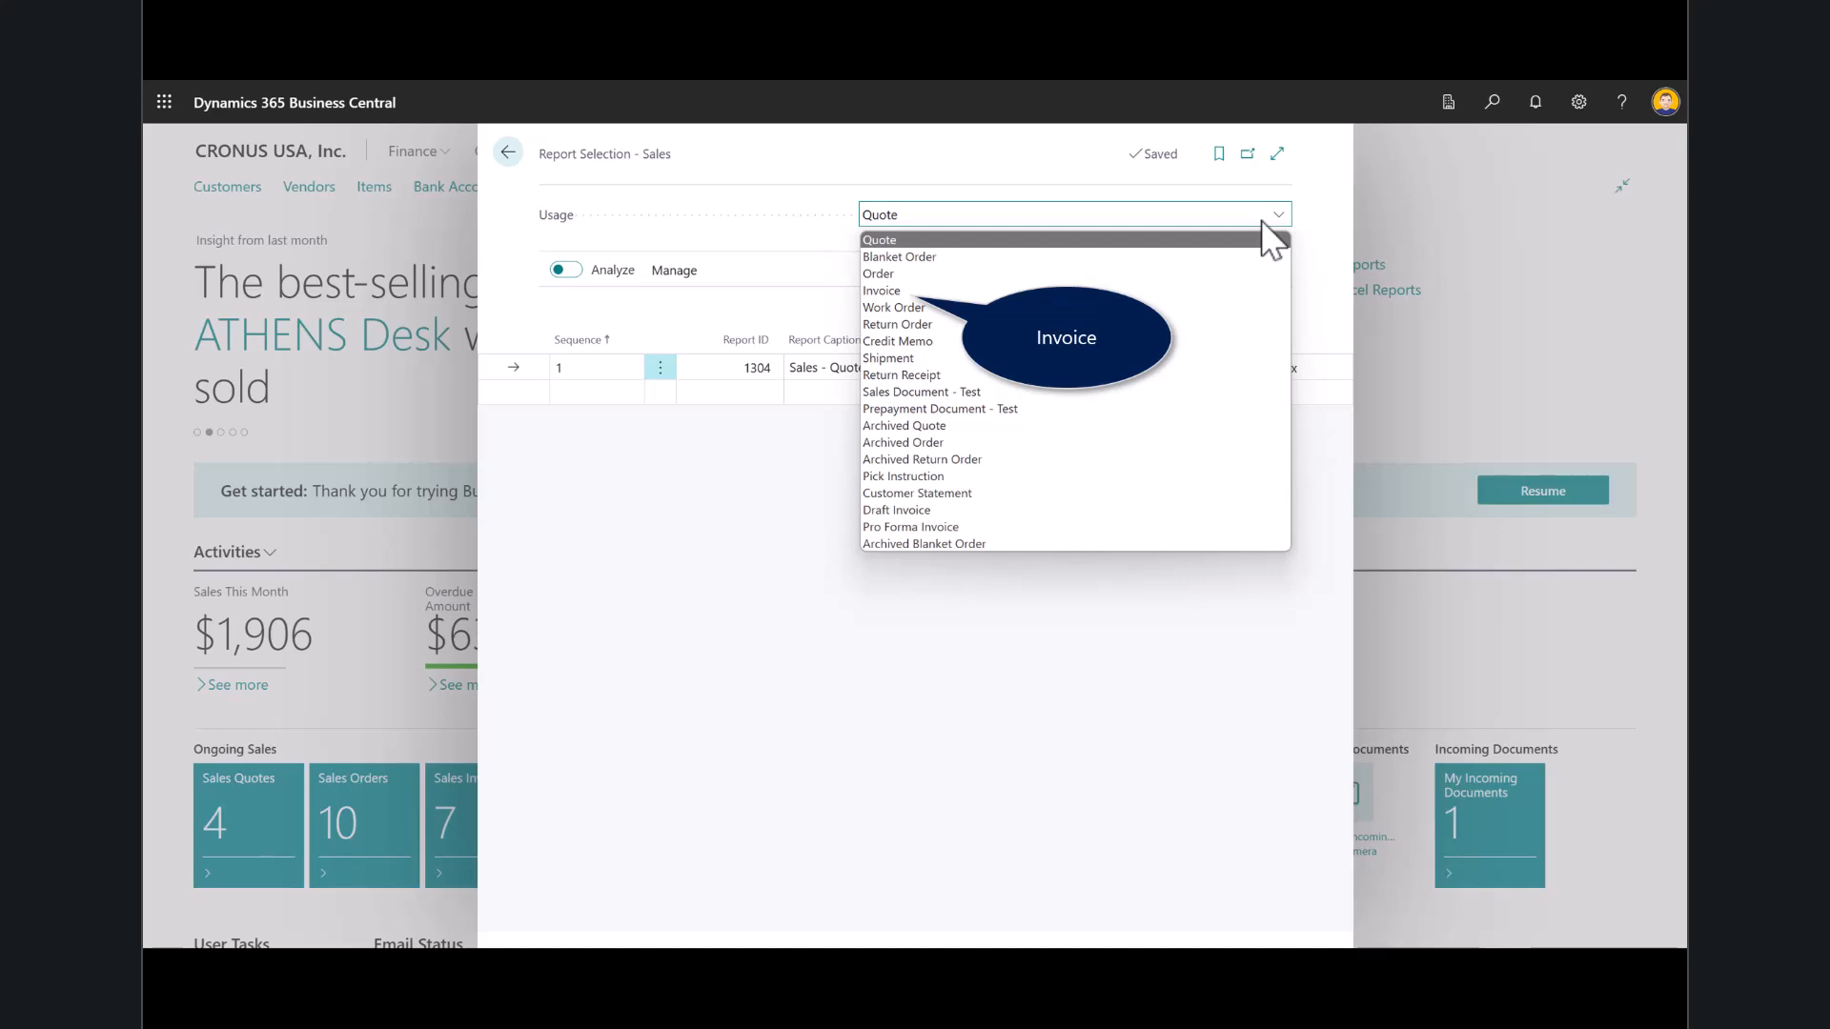
pyautogui.click(881, 291)
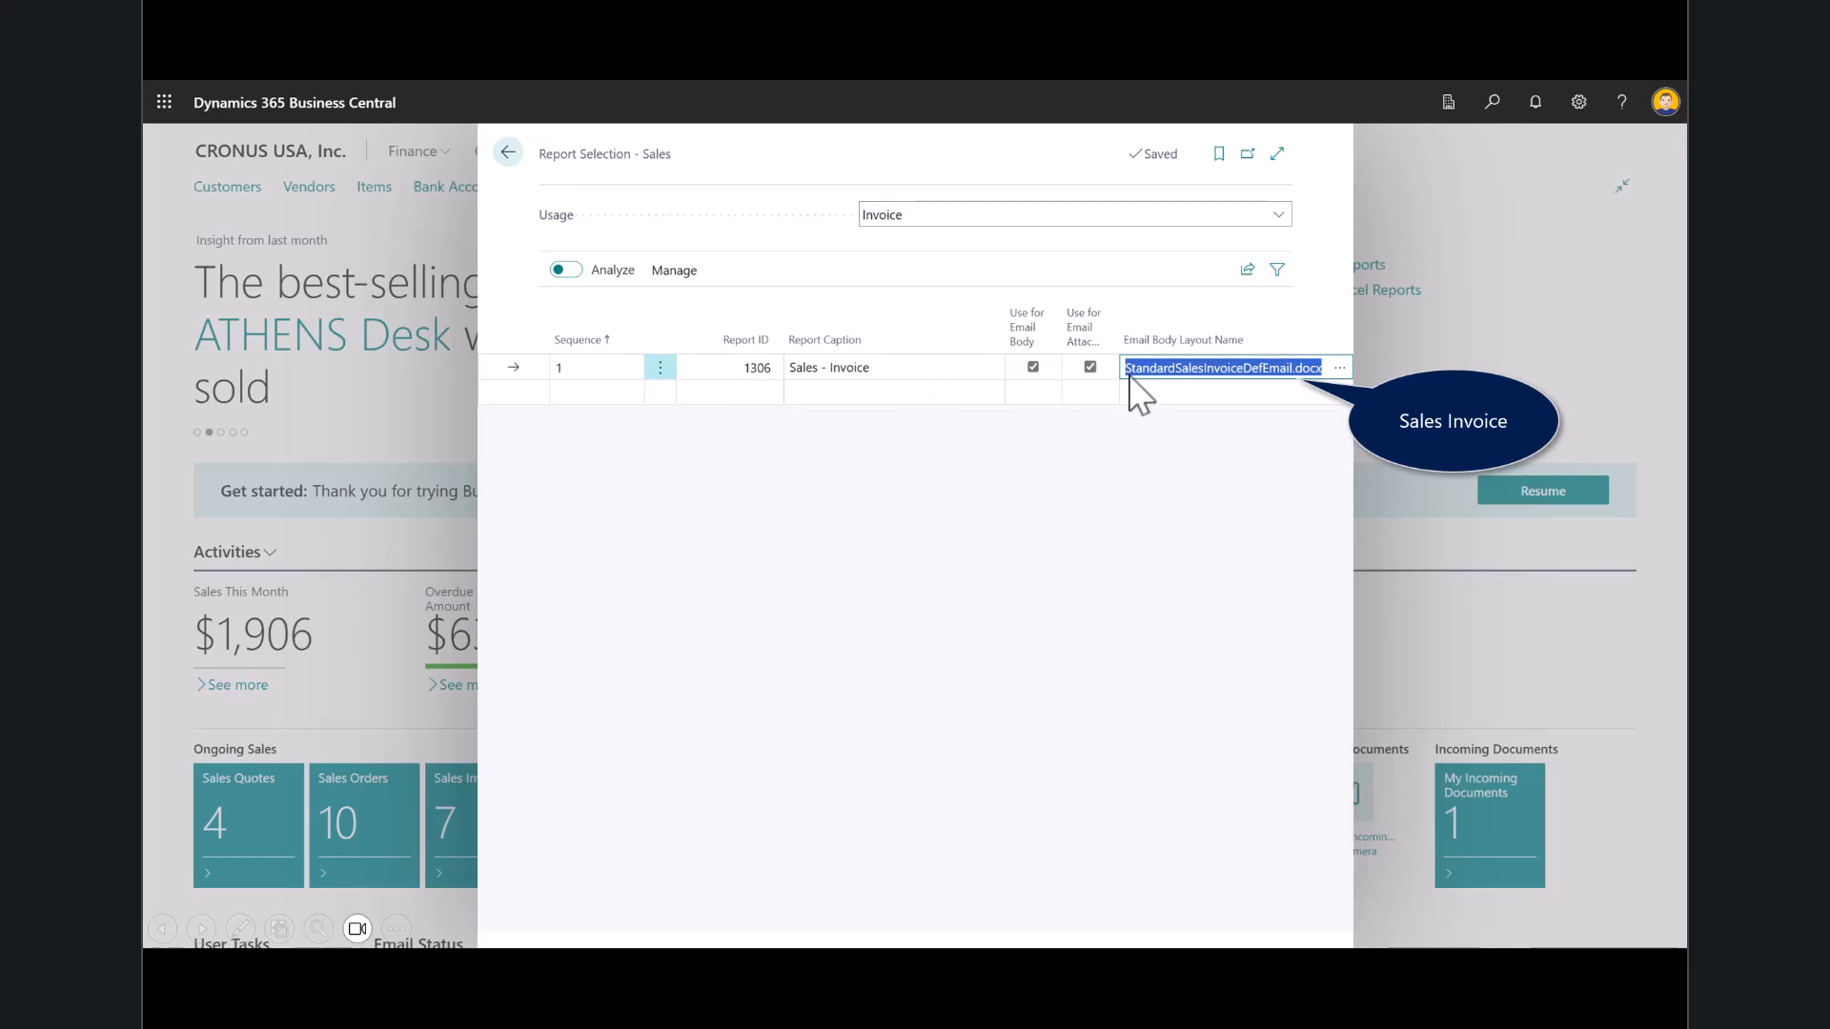
pyautogui.click(1208, 379)
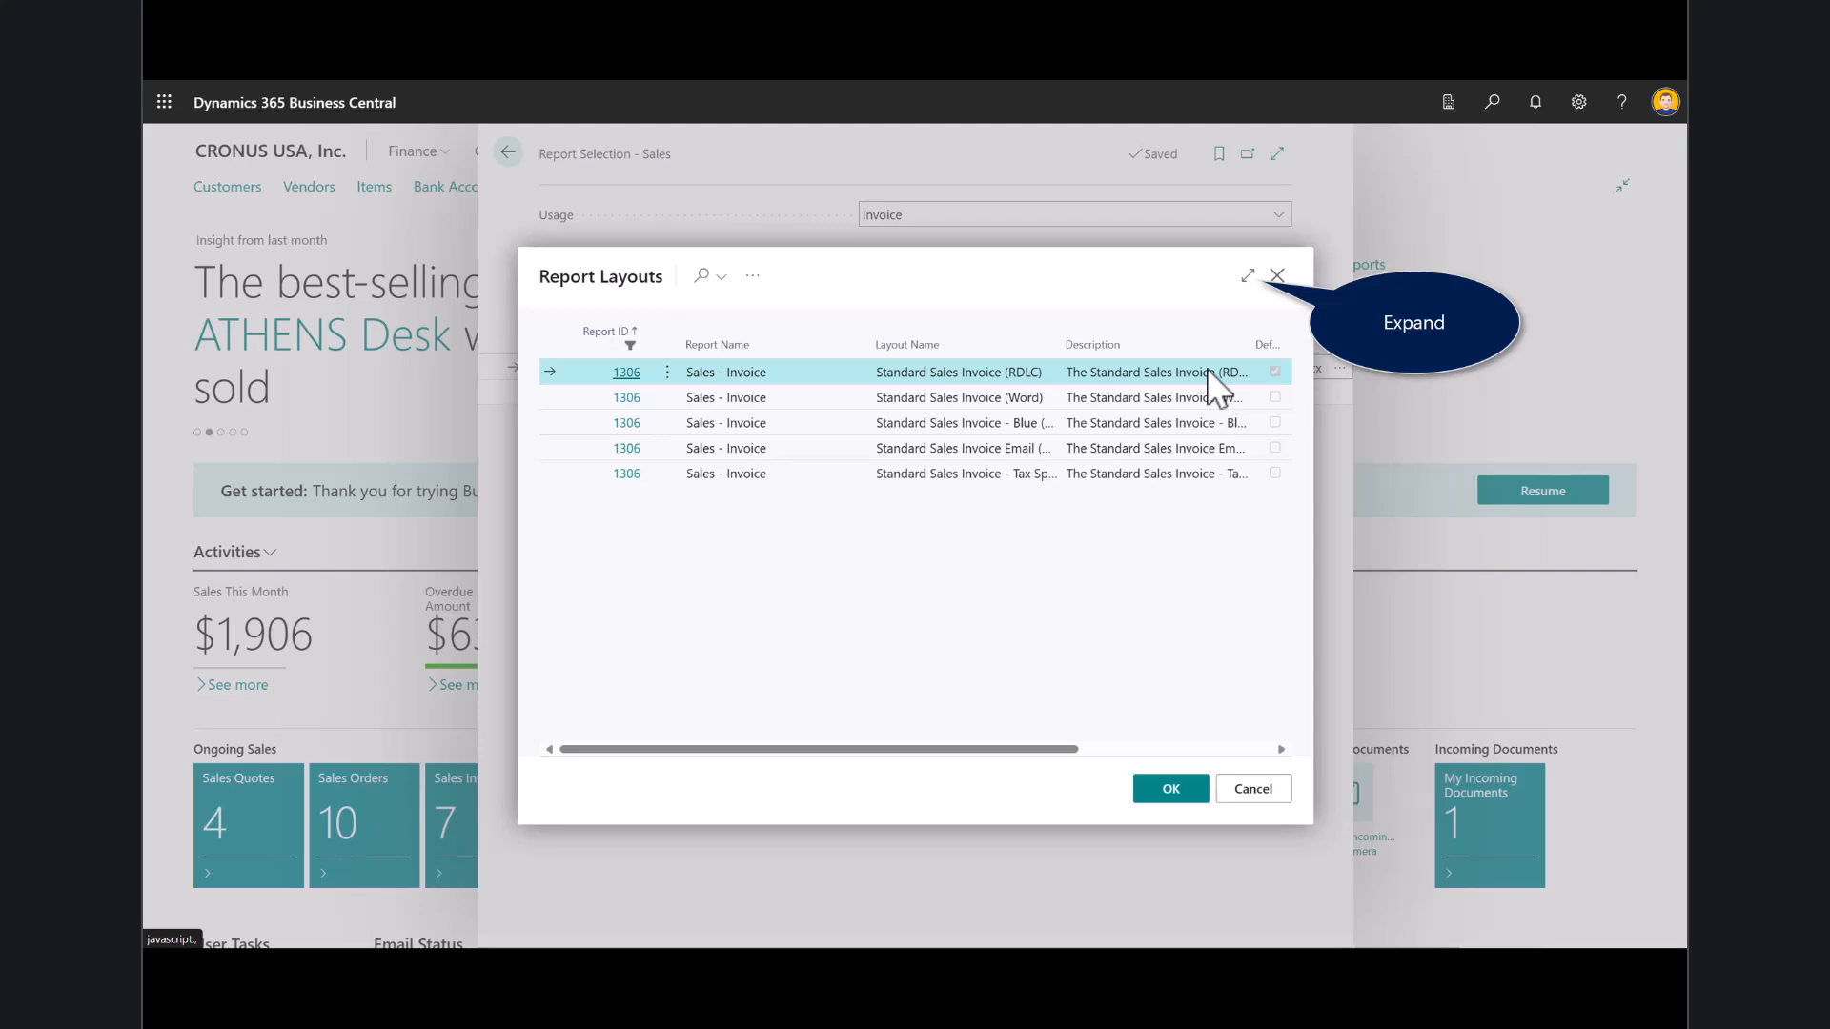
pyautogui.click(1246, 277)
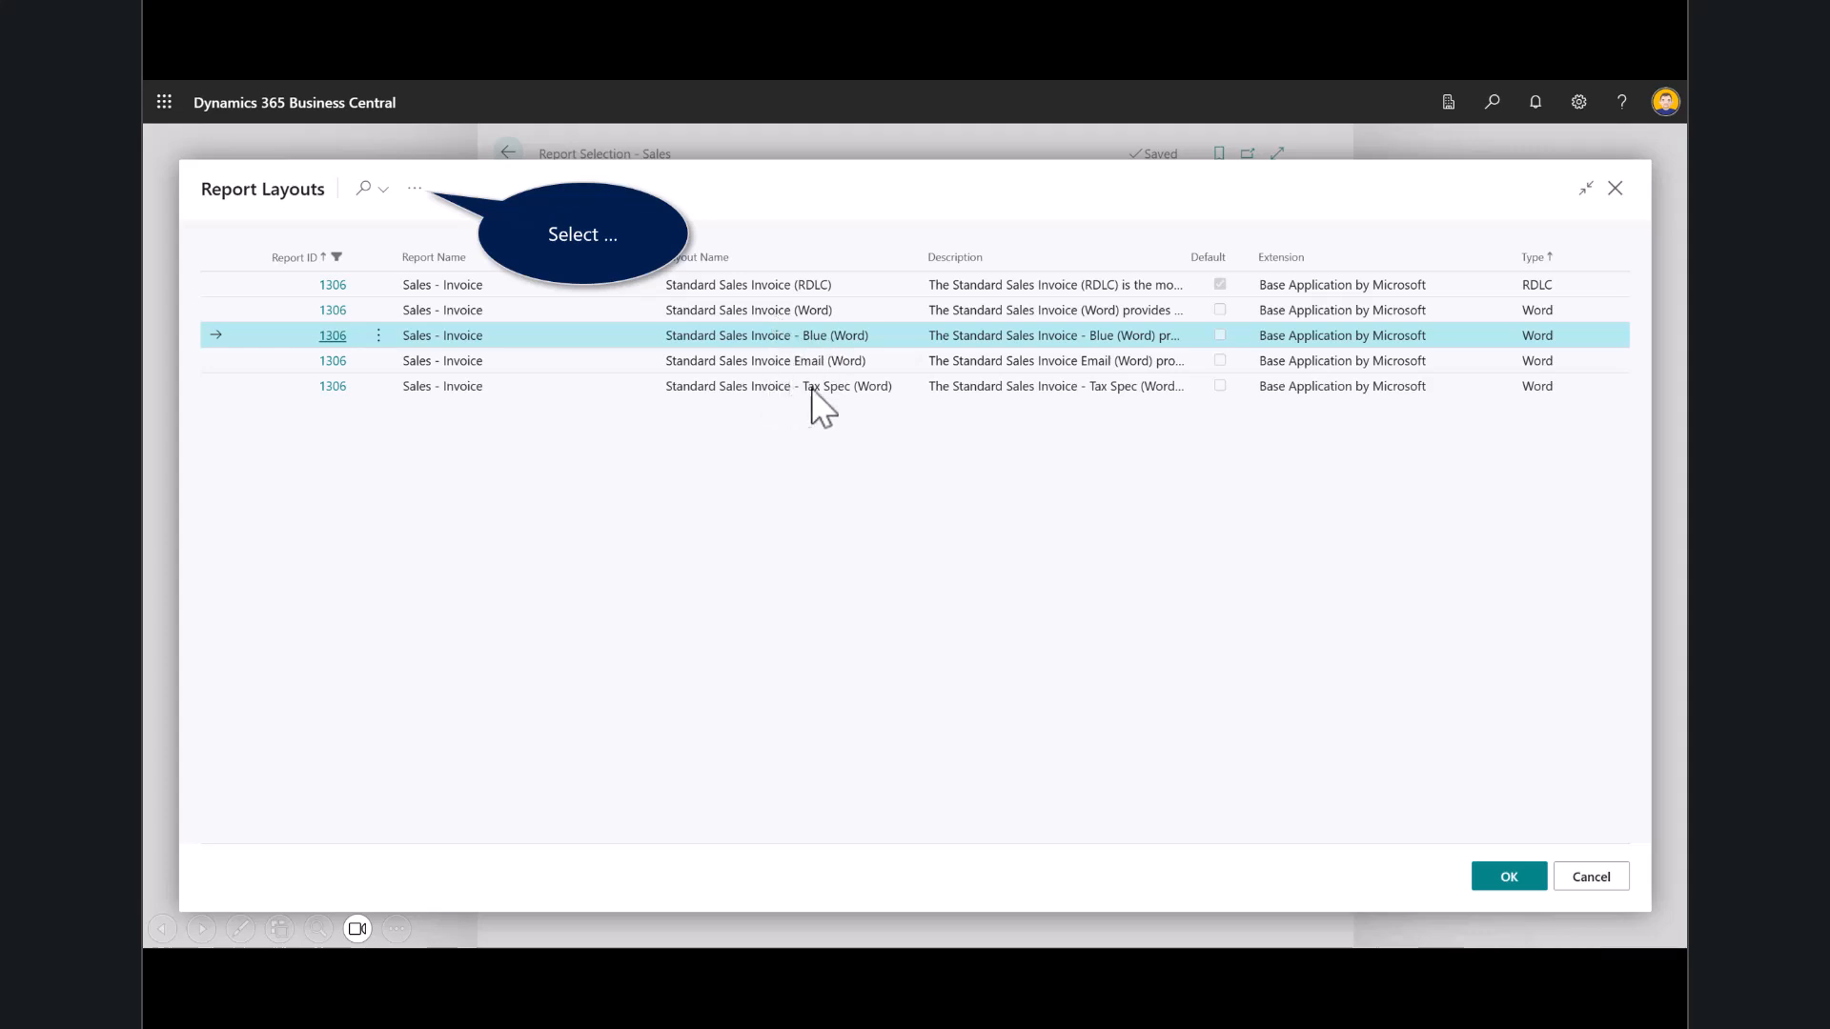
# Run the Standard Sales Invoice - Blue (Word) layout for one posted invoice, export it as a Microsoft Word document, and review the file
pyautogui.click(426, 188)
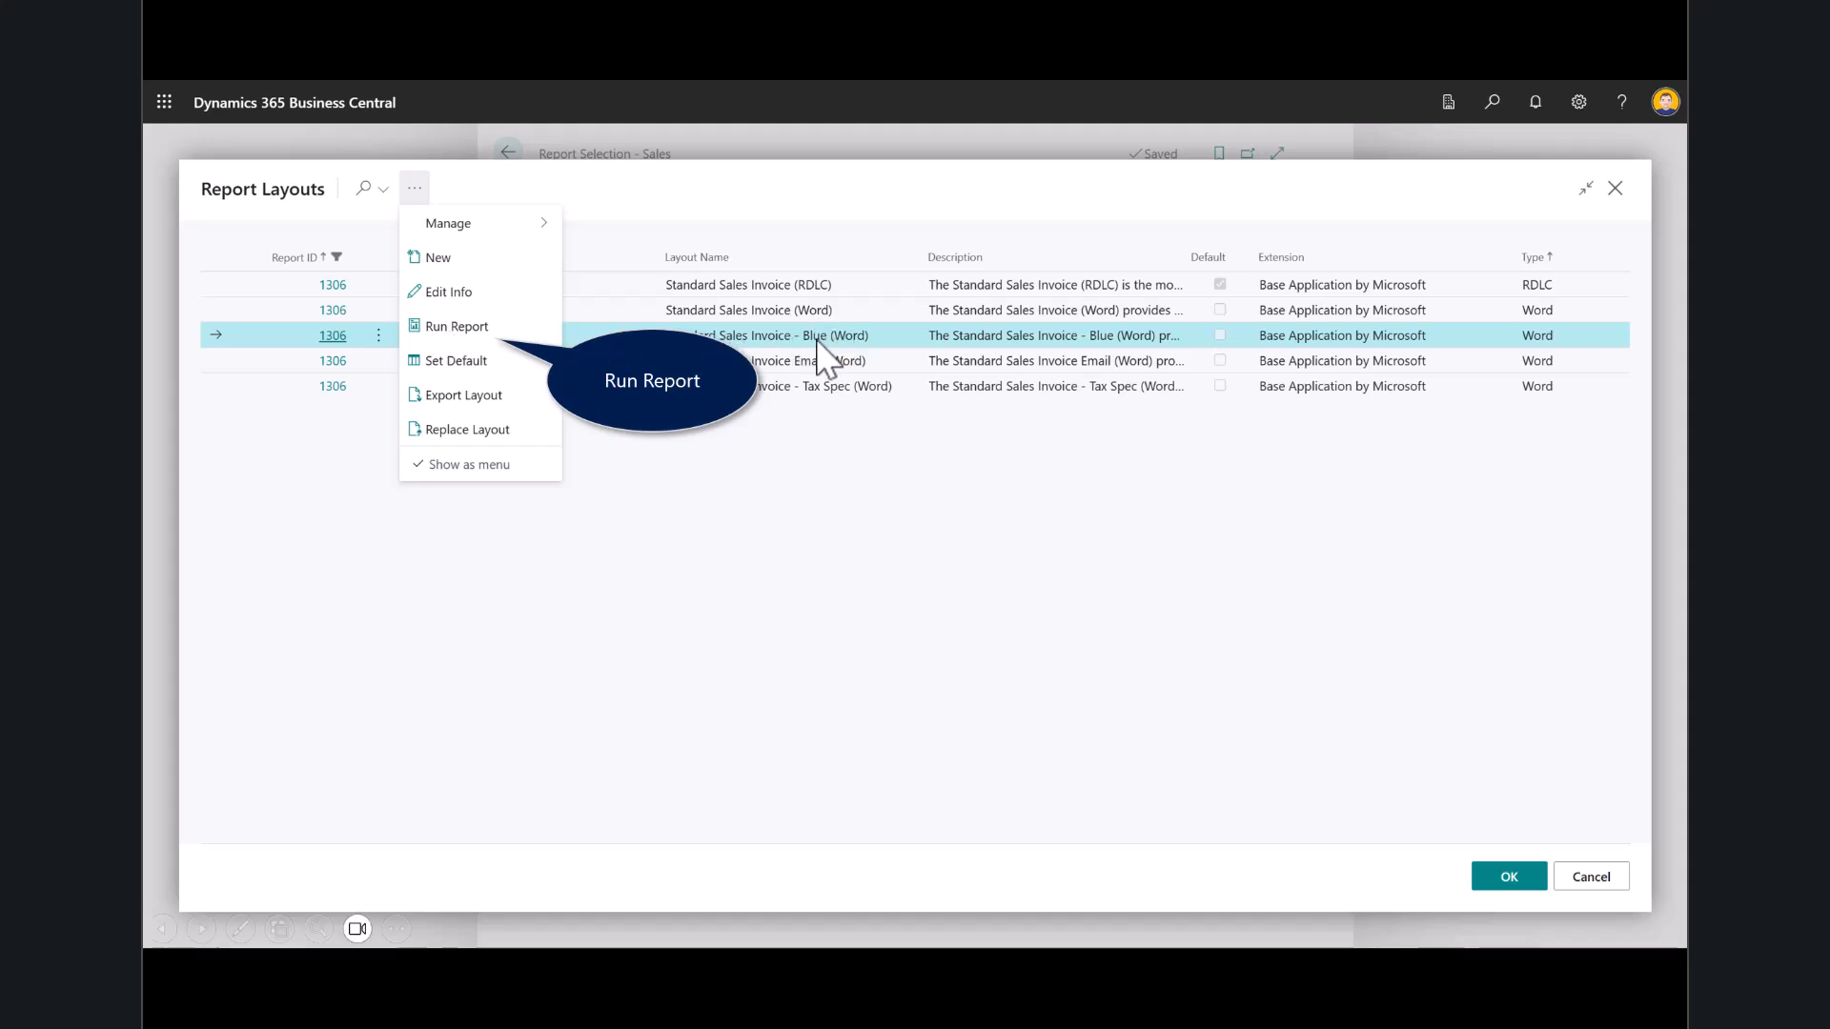
pyautogui.click(452, 326)
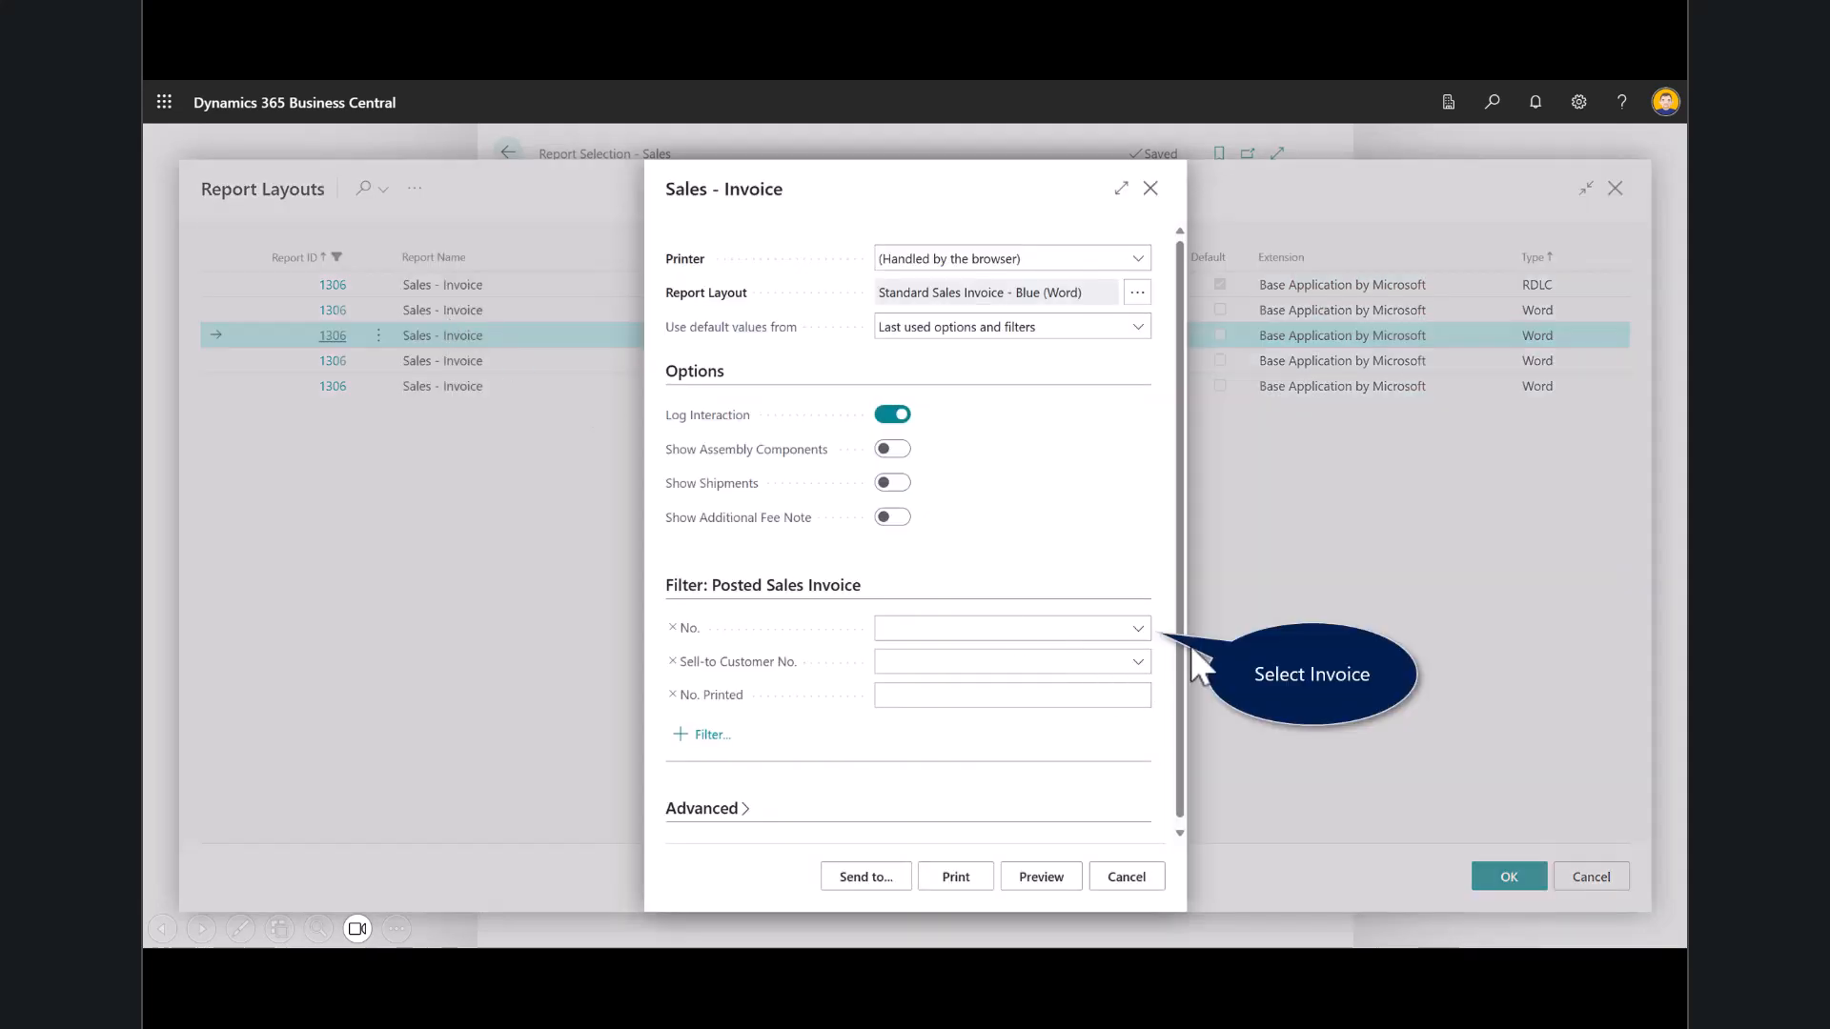
pyautogui.click(1113, 626)
pyautogui.click(1031, 710)
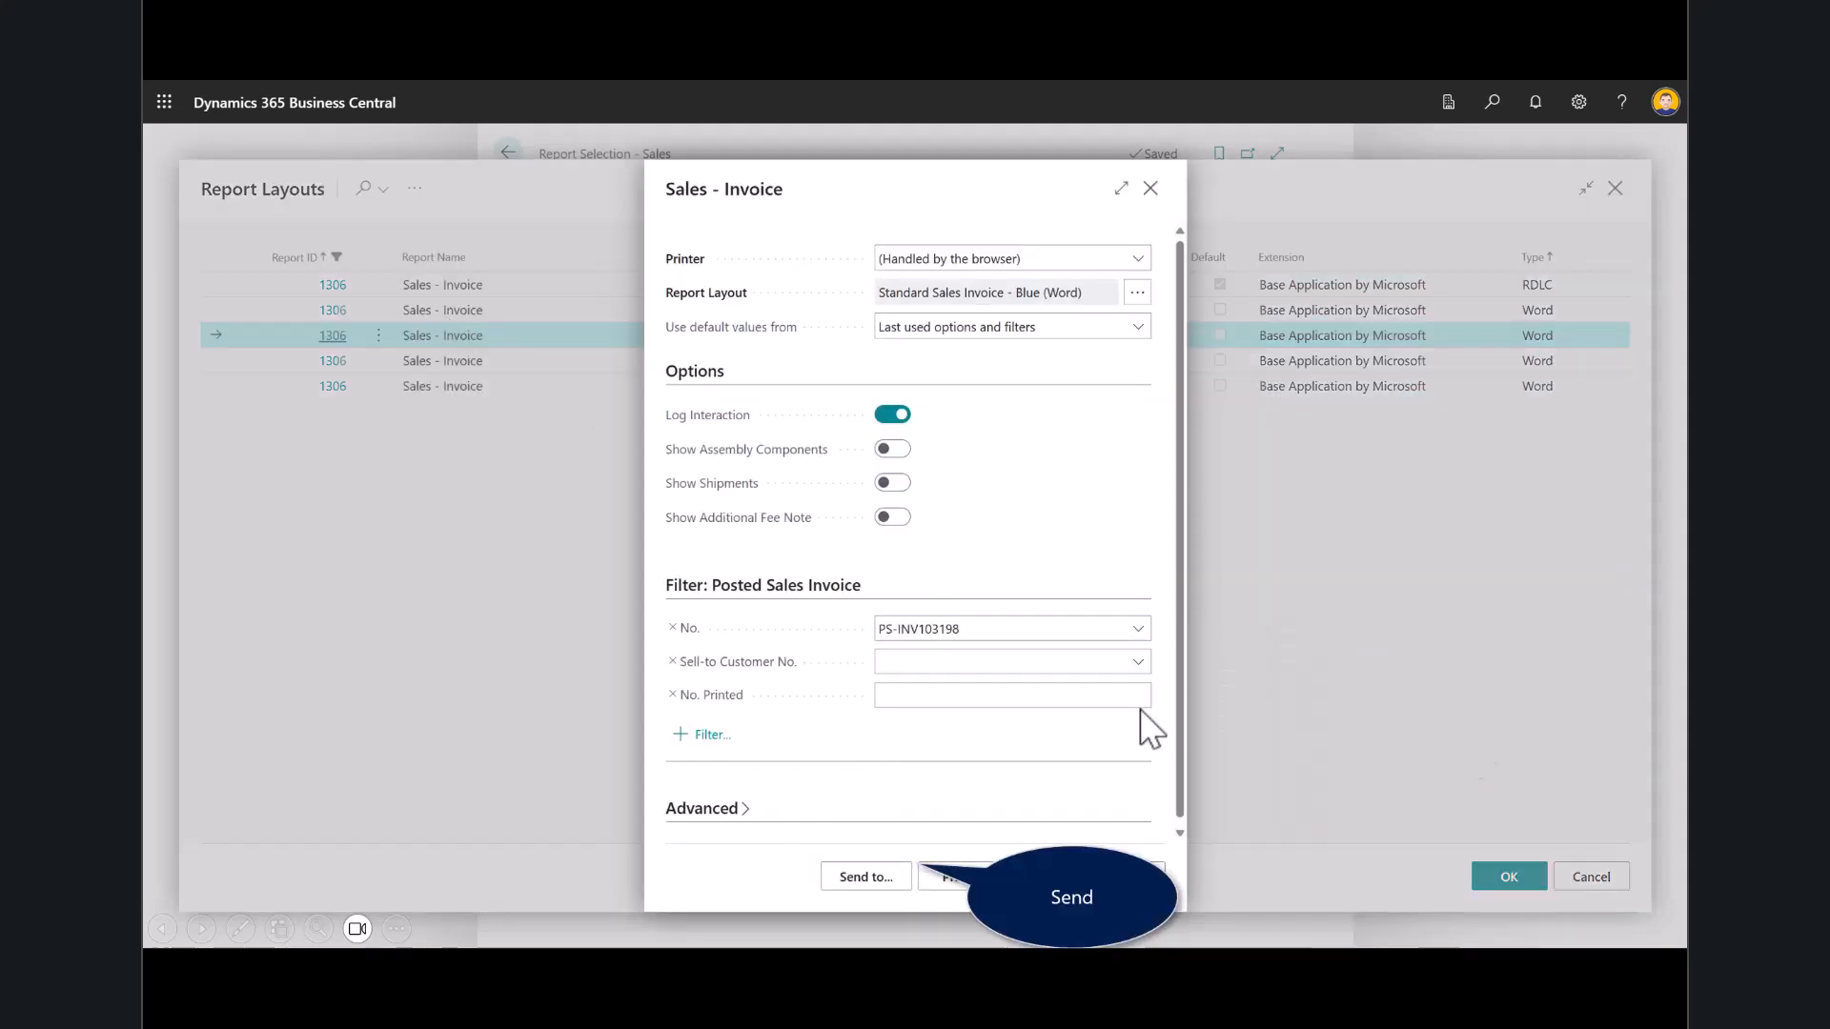
pyautogui.click(885, 872)
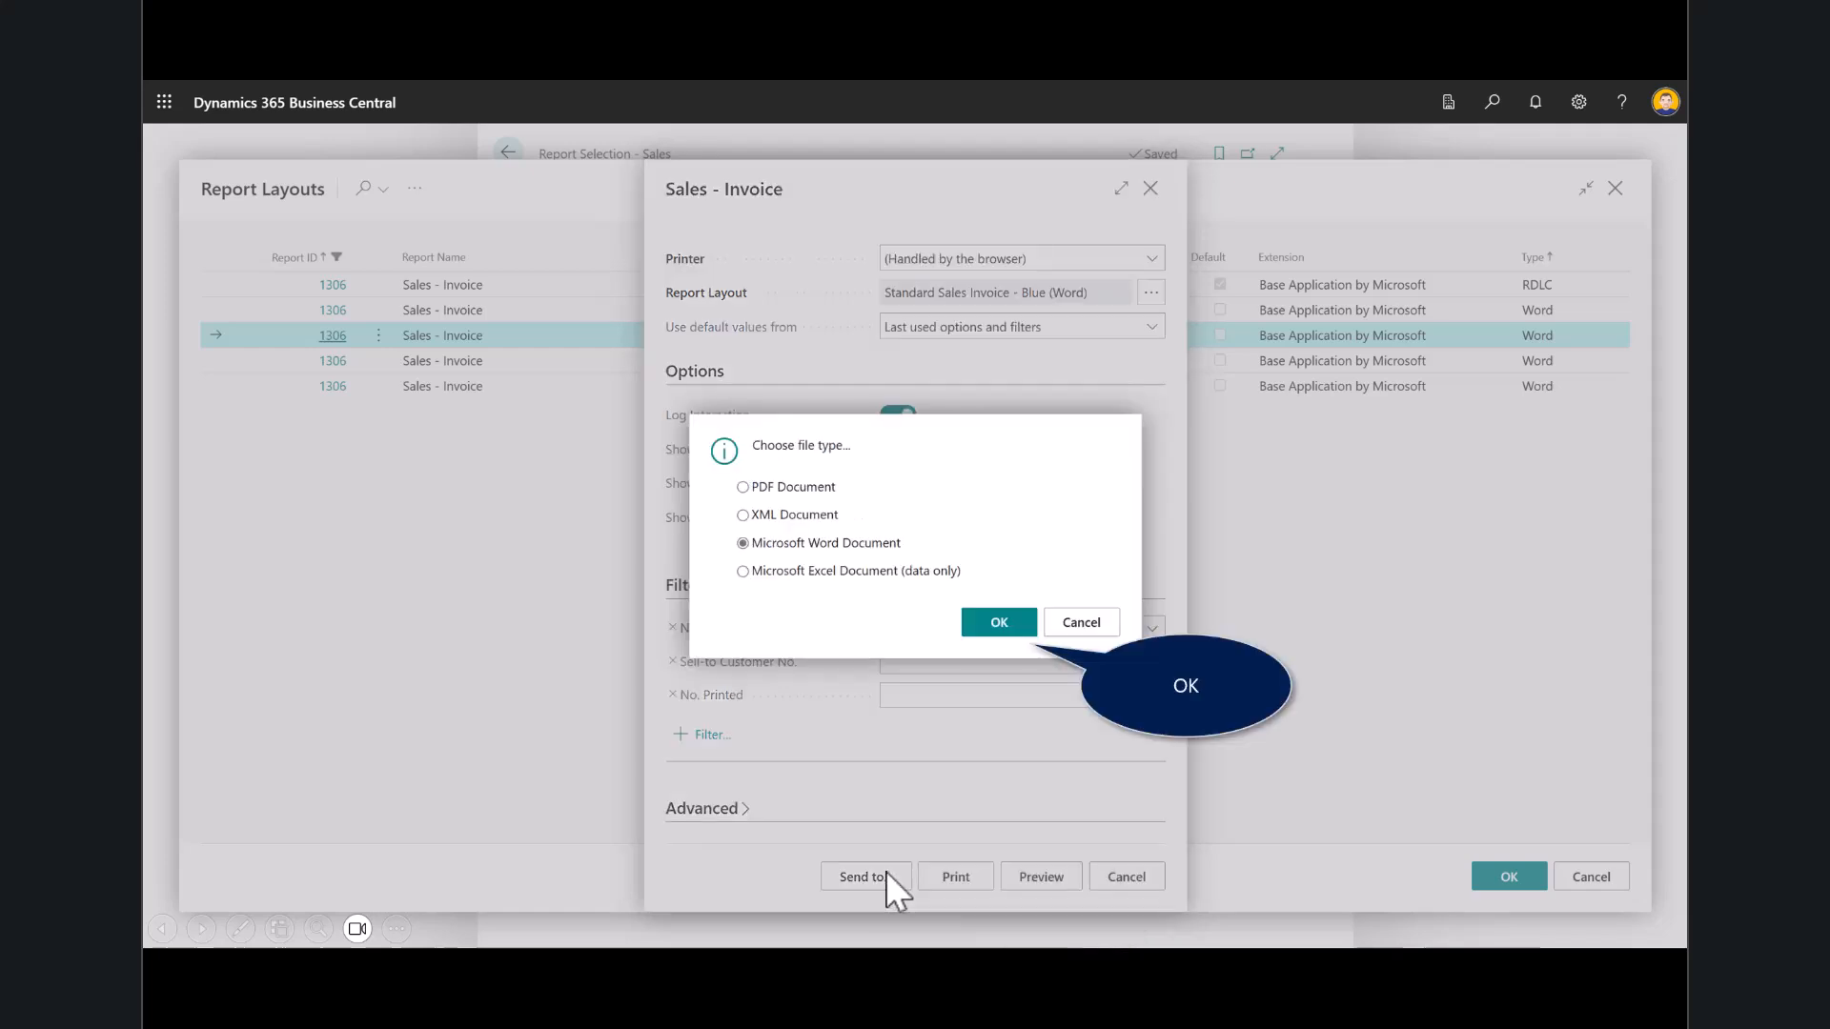
pyautogui.click(975, 633)
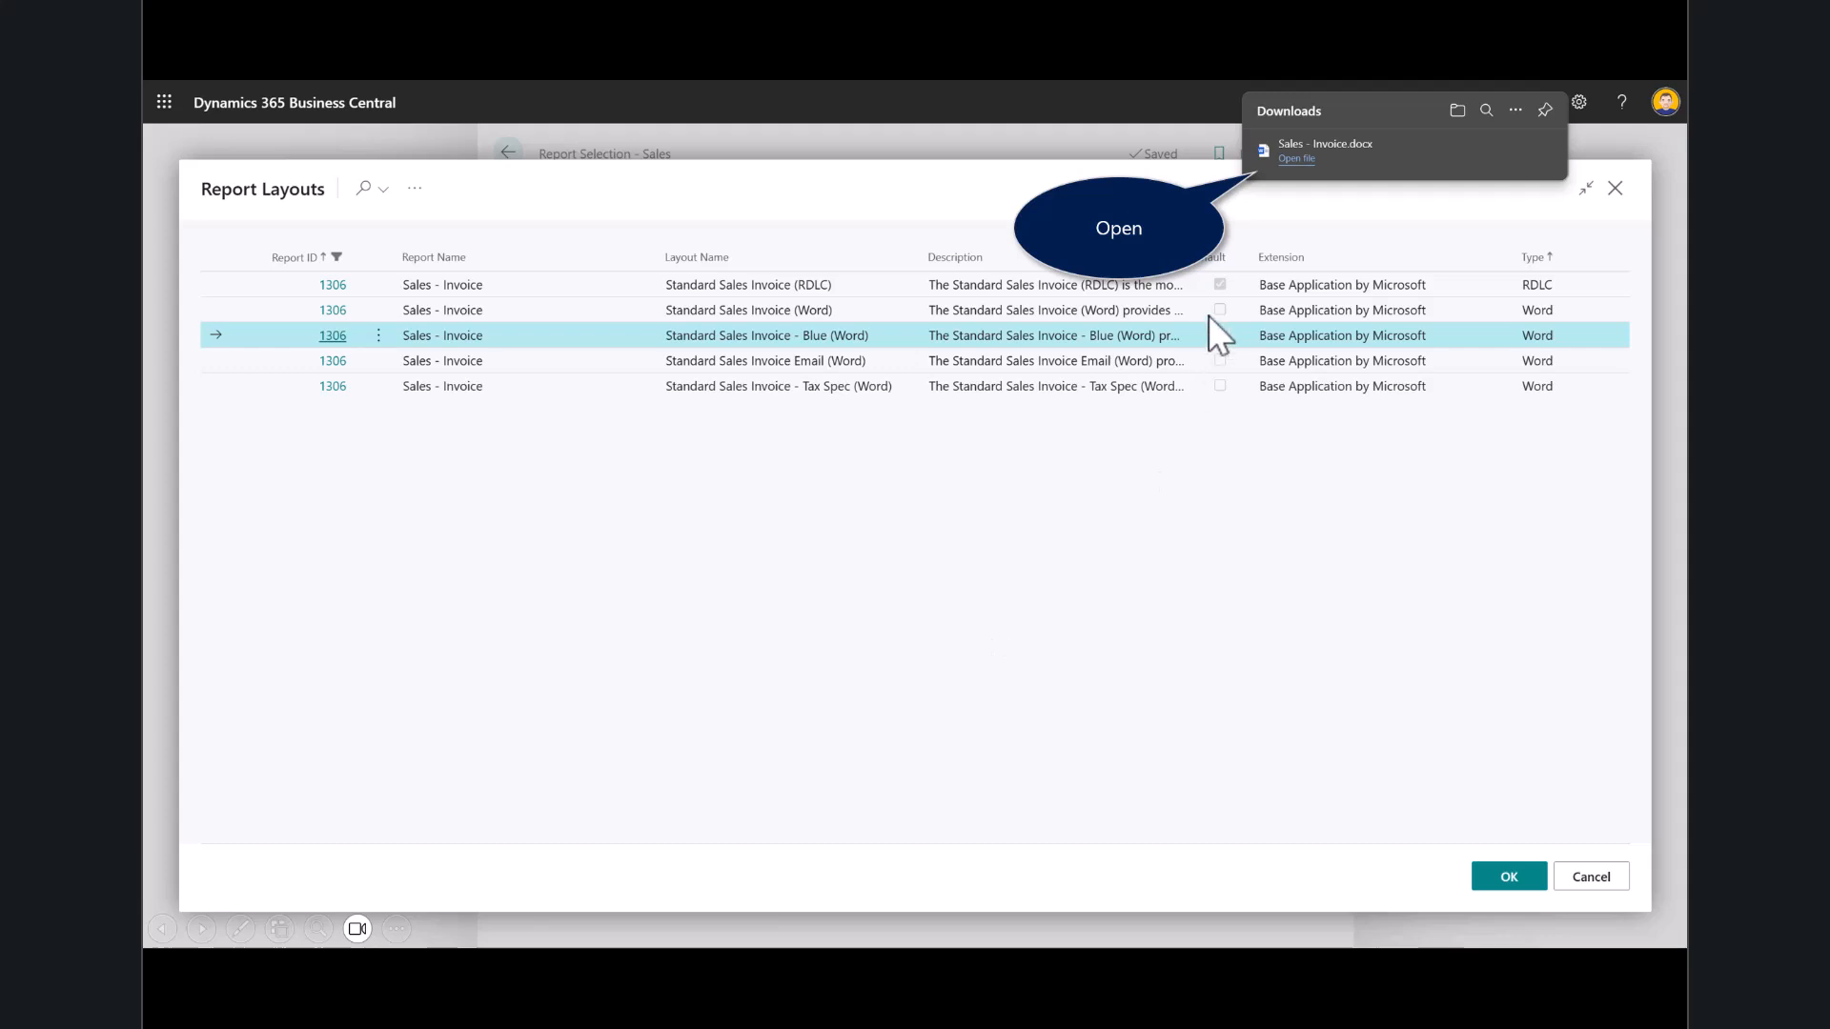
pyautogui.click(1288, 152)
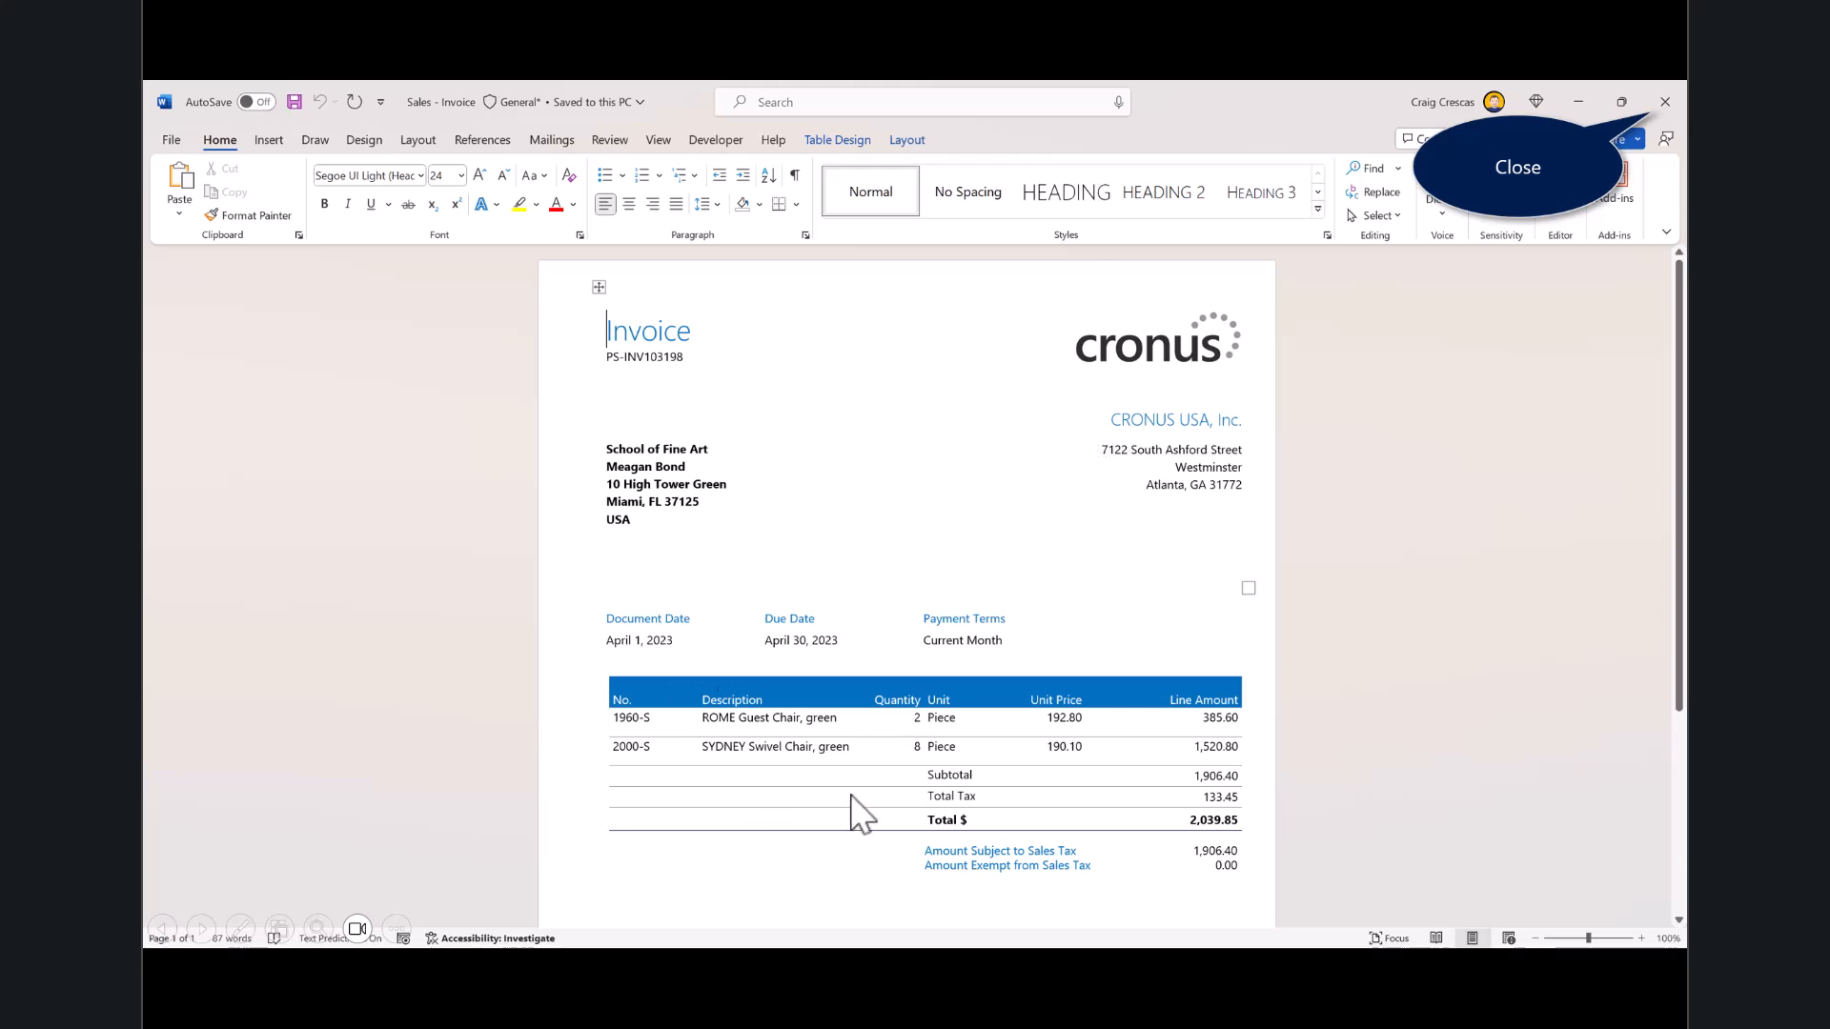
pyautogui.click(1665, 101)
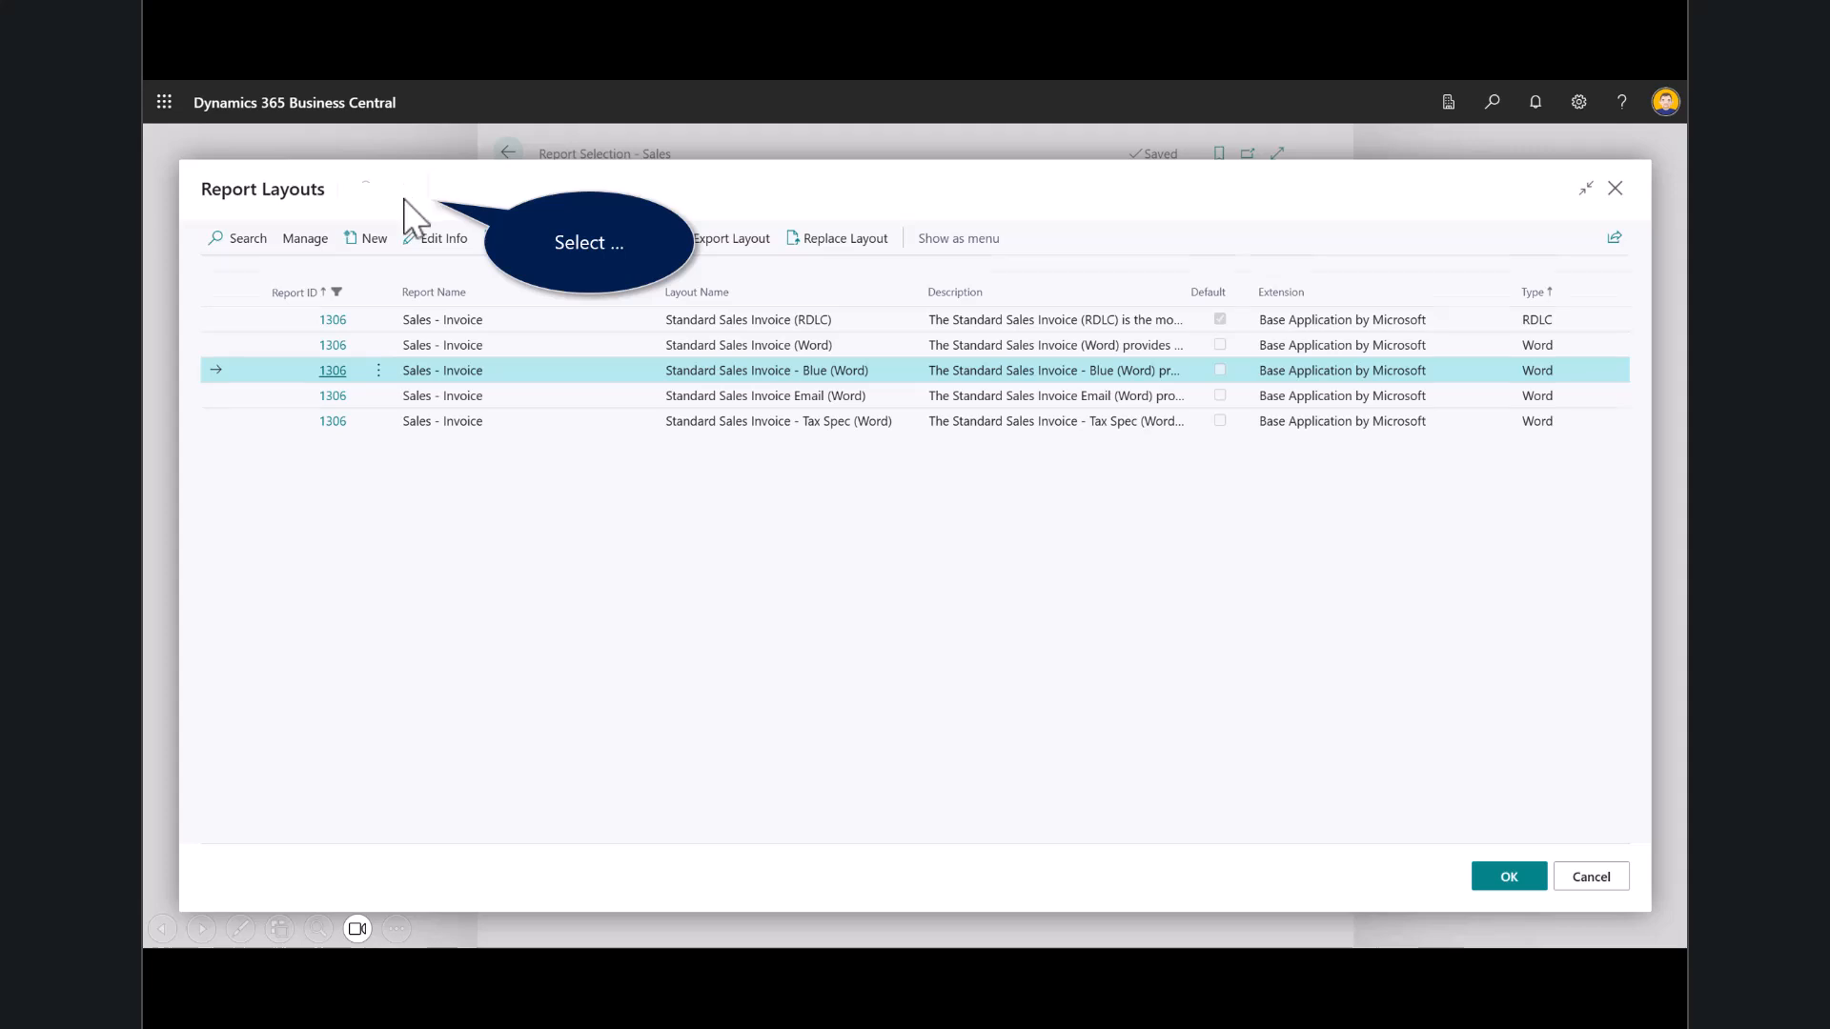
# Create an editable copy of the Blue (Word) layout with name and description "Standard Sales Invoice - Green (Word) WORKSHOP", available in all companies
pyautogui.click(411, 190)
pyautogui.click(465, 464)
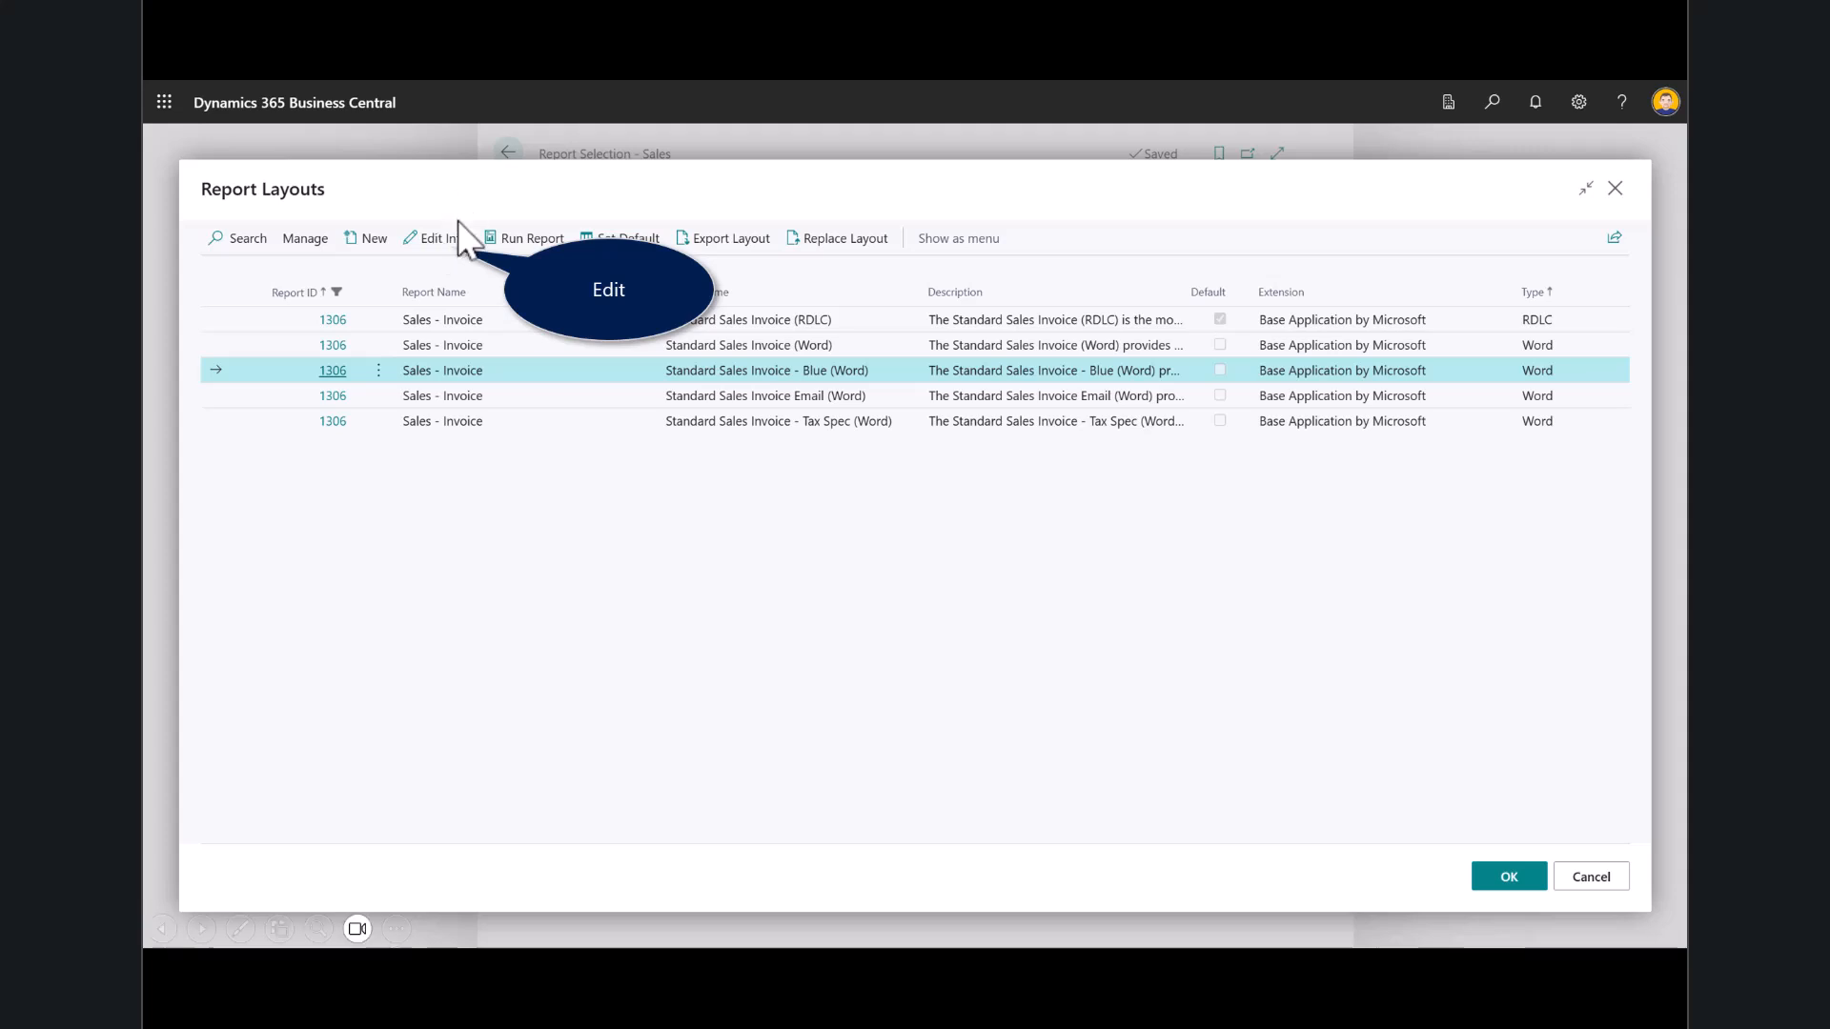
pyautogui.click(434, 238)
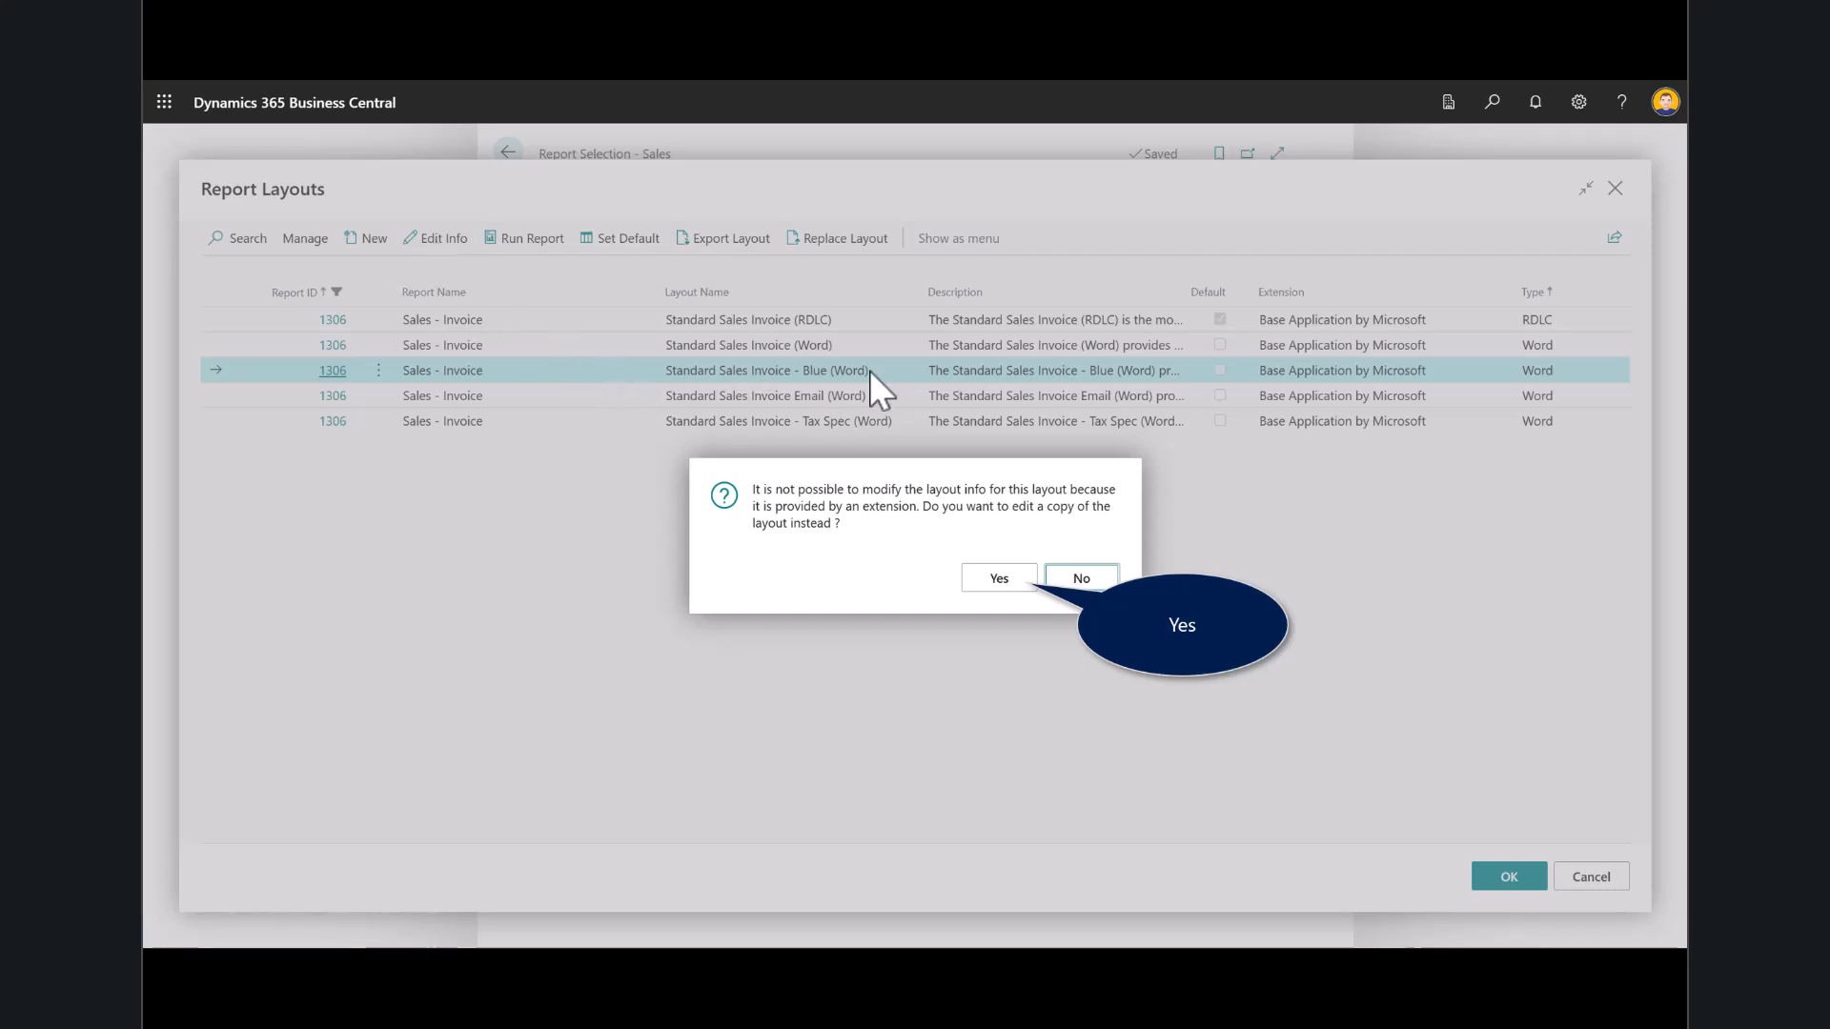
pyautogui.click(995, 578)
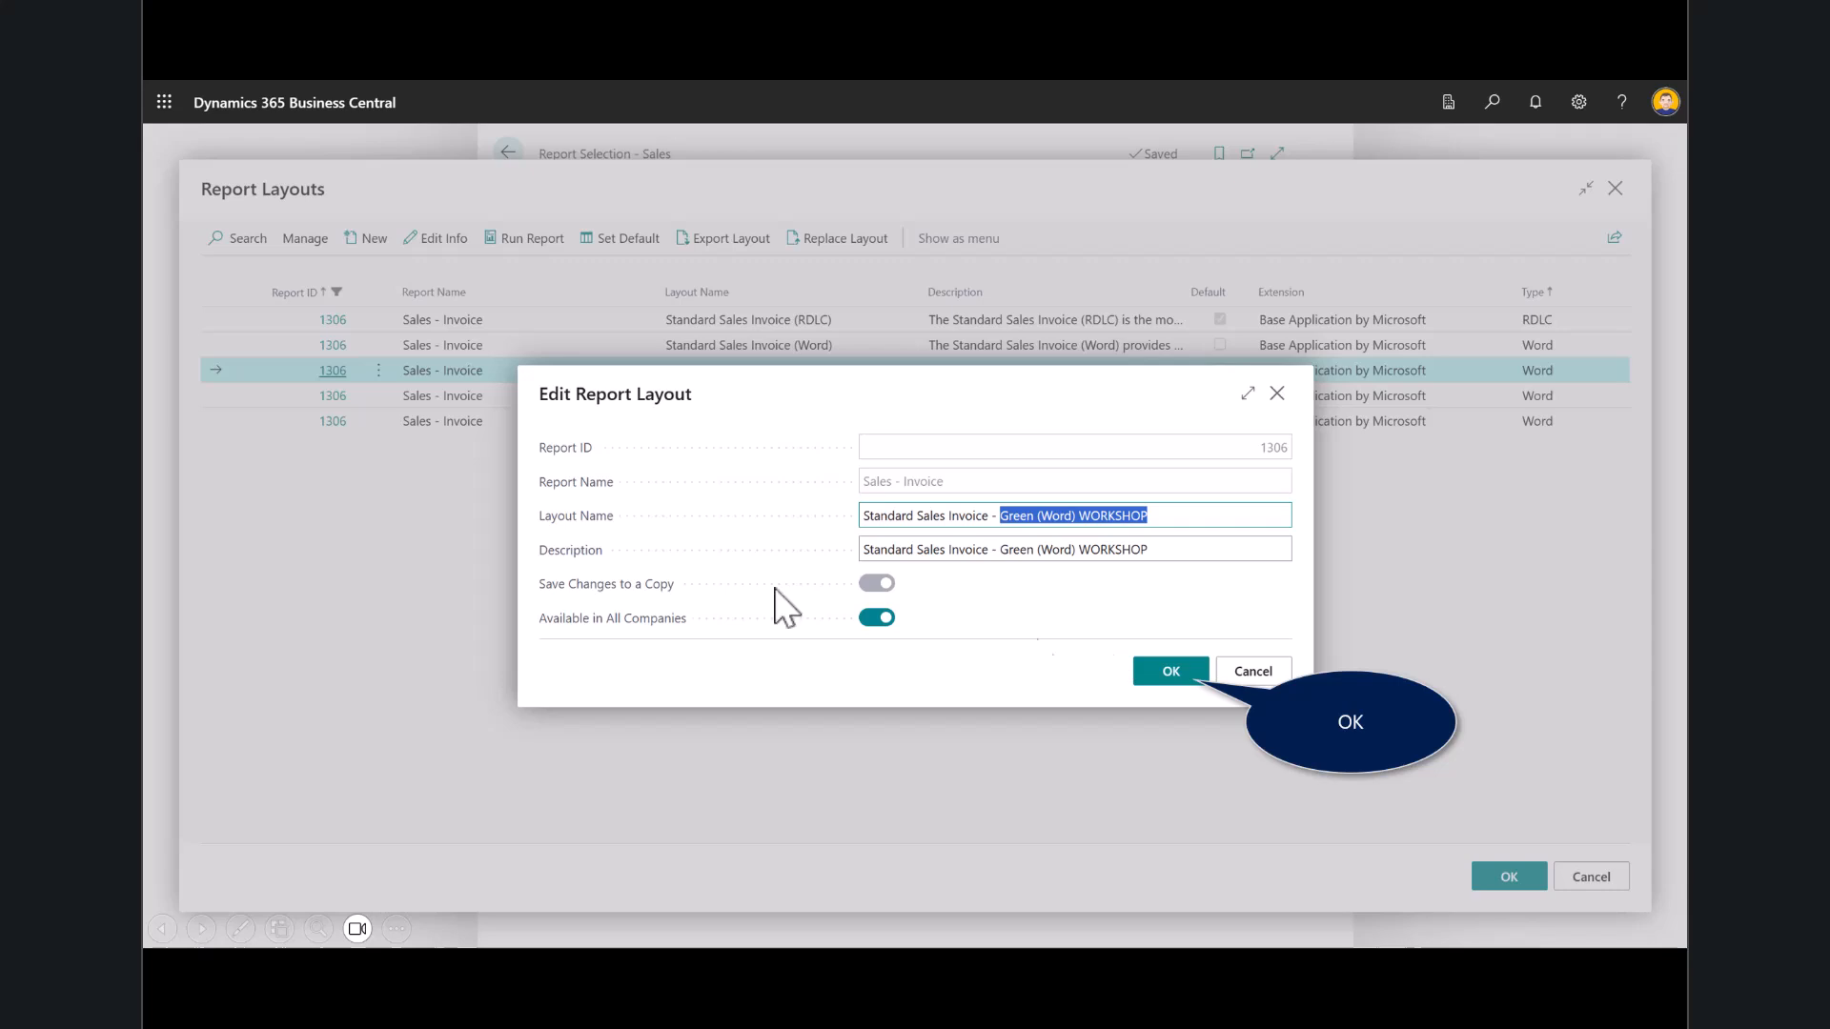
pyautogui.click(1165, 672)
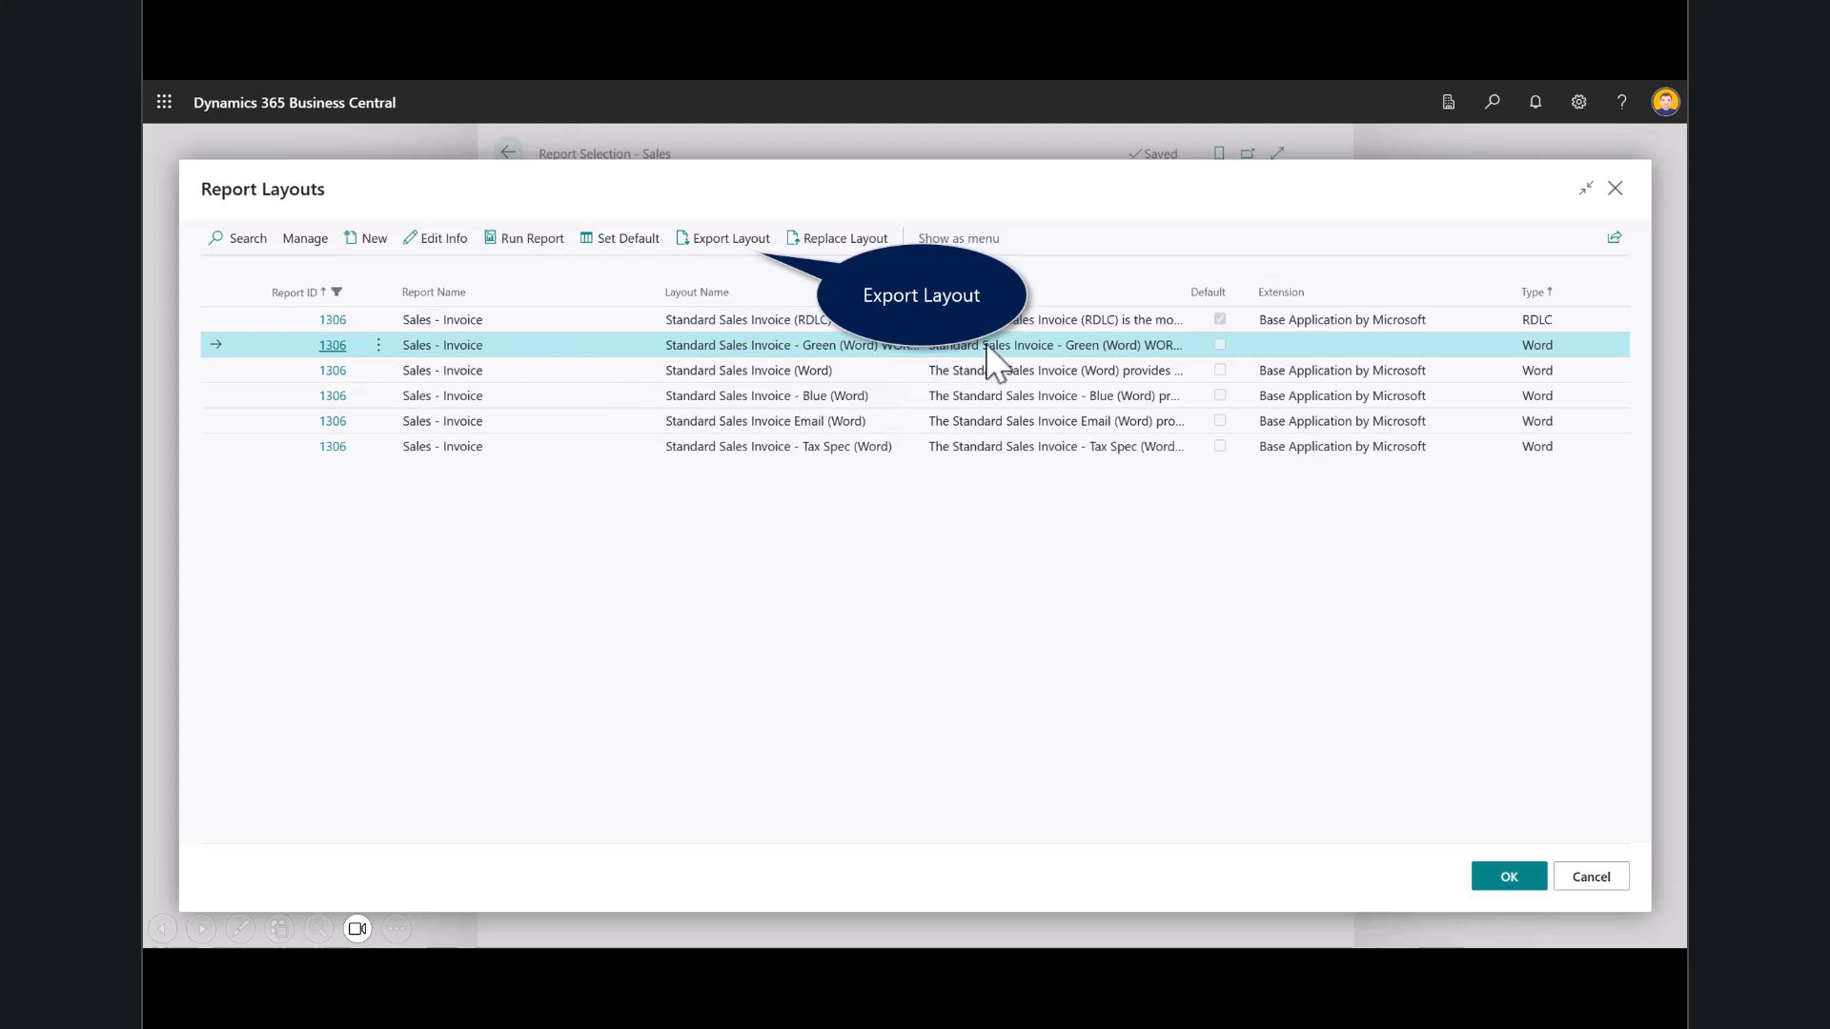
# Export the Green (Word) WORKSHOP layout, recolor its document title and line table header green in Word, and save and close it
pyautogui.click(708, 246)
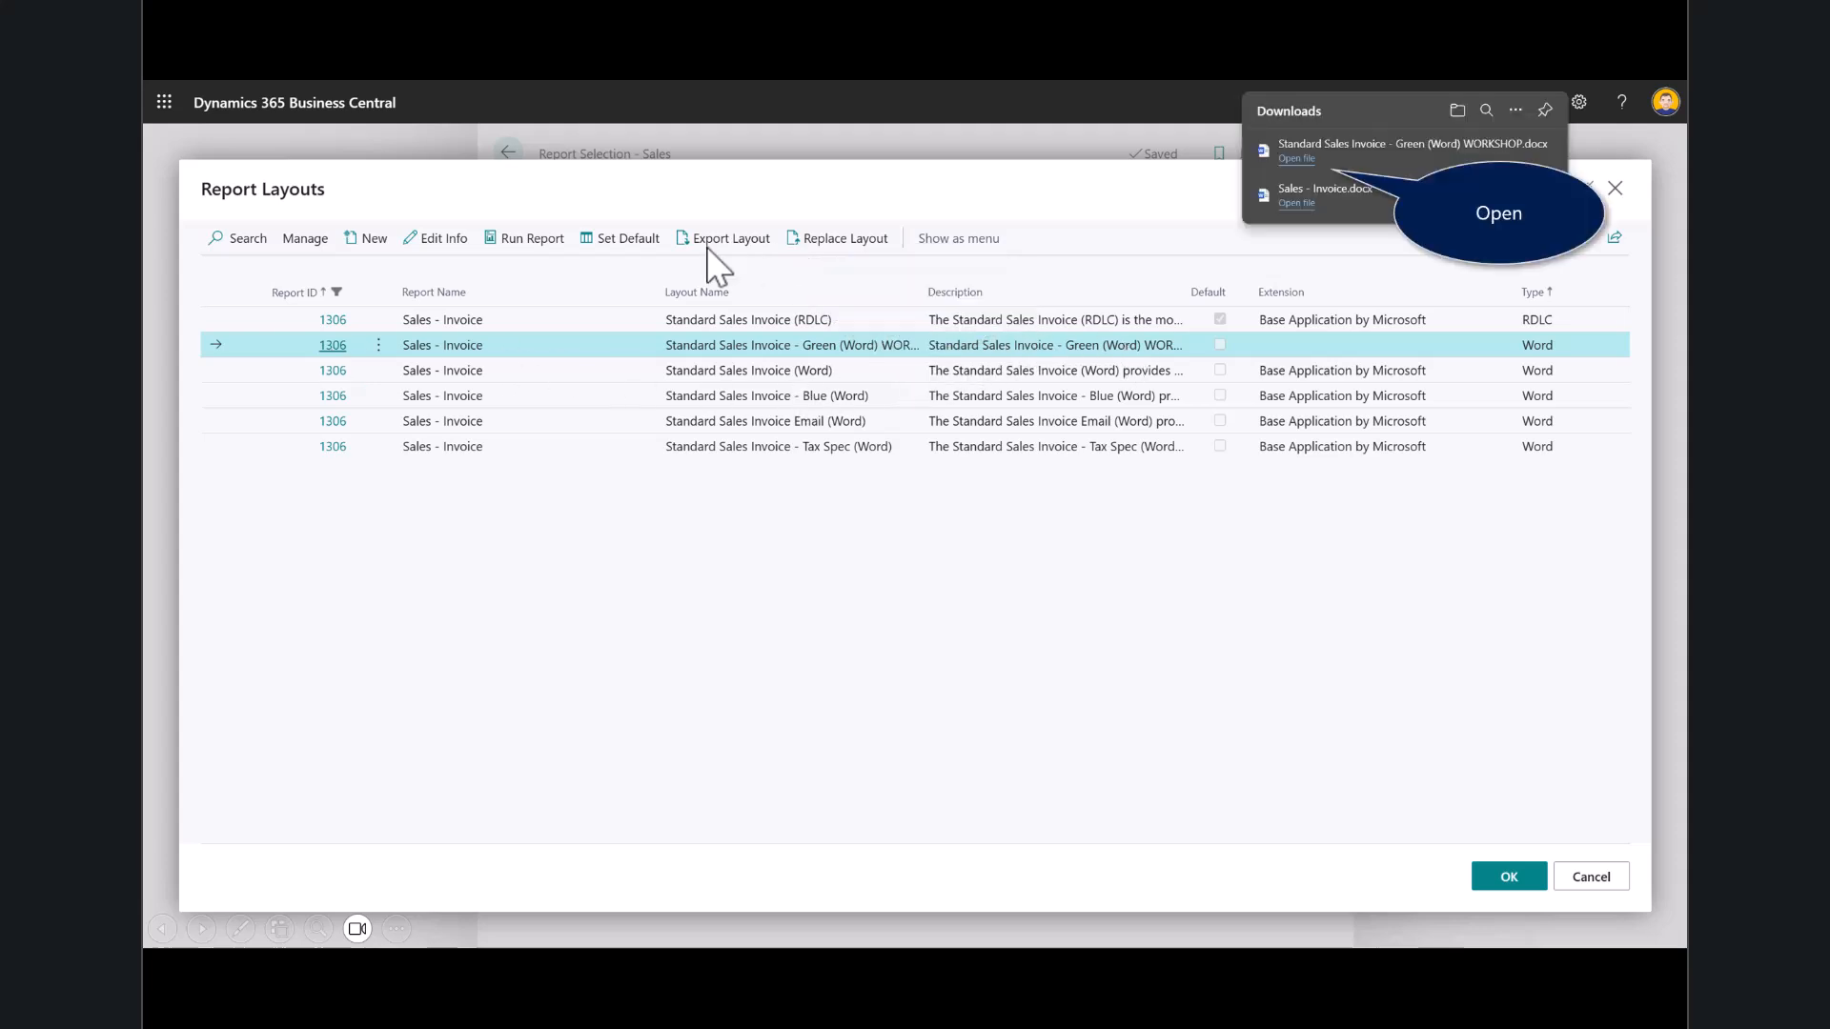
pyautogui.click(1313, 158)
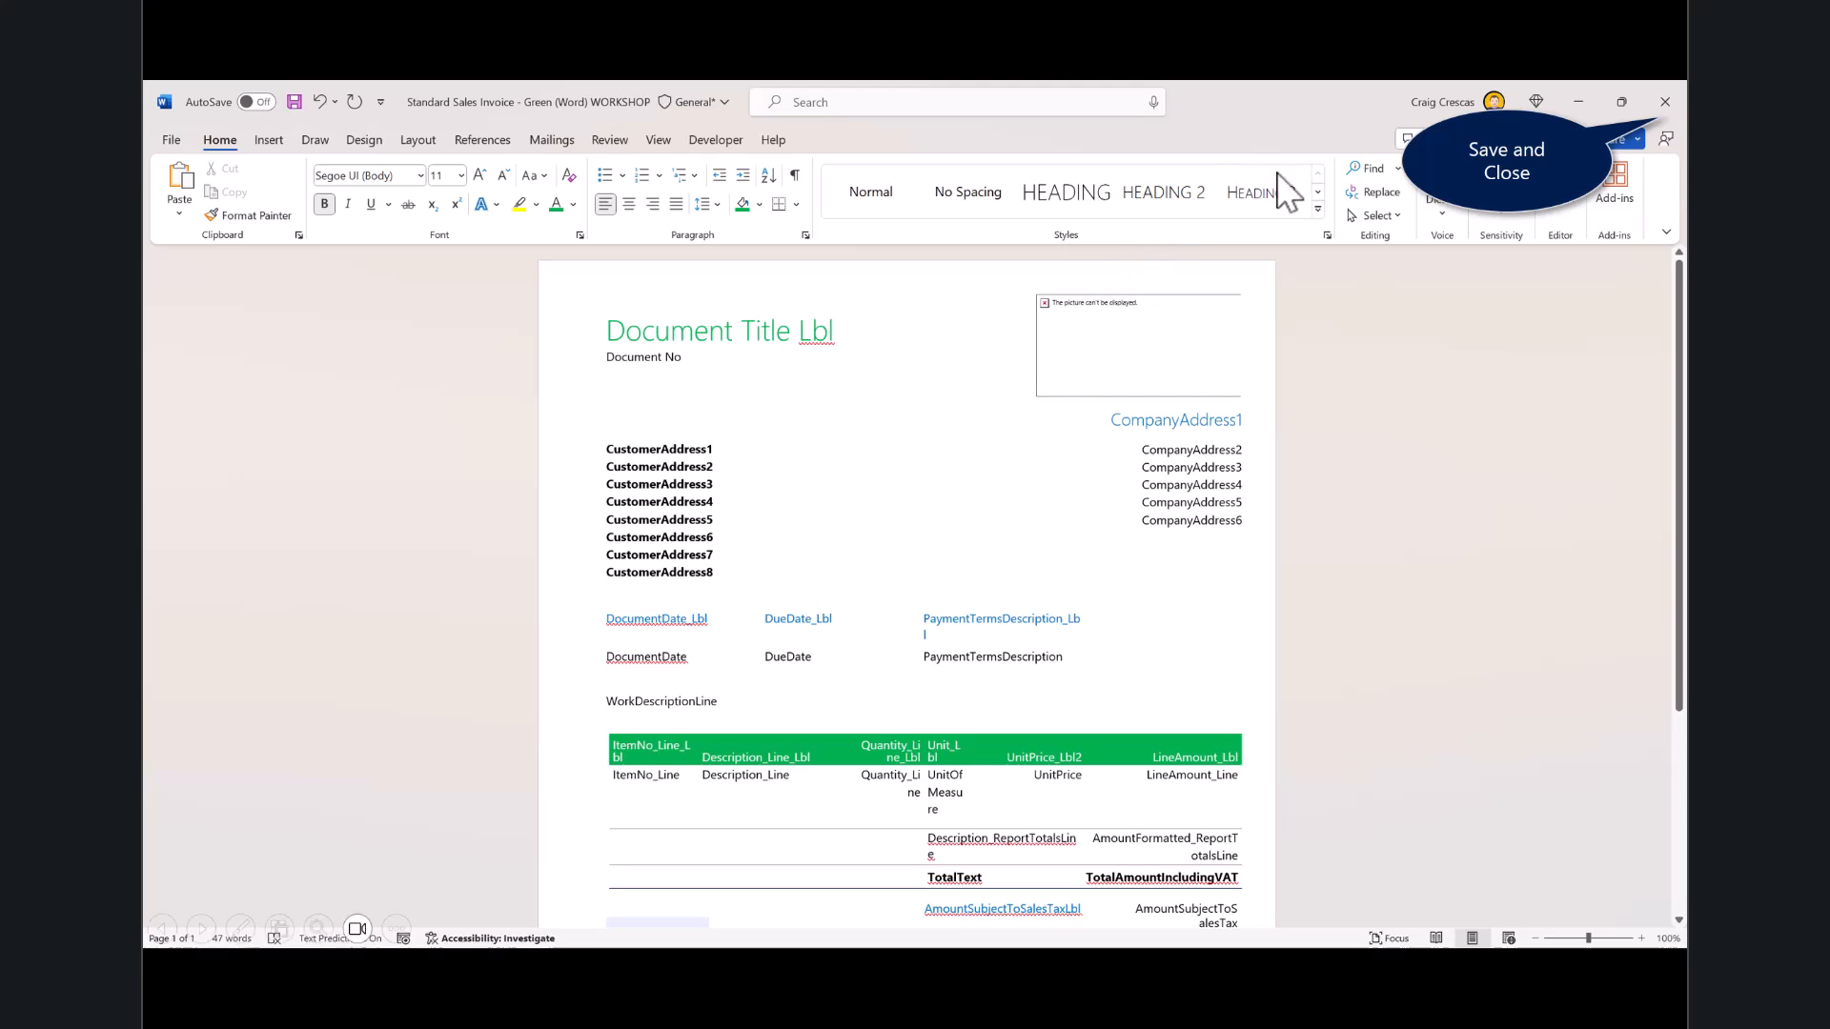
pyautogui.click(1653, 109)
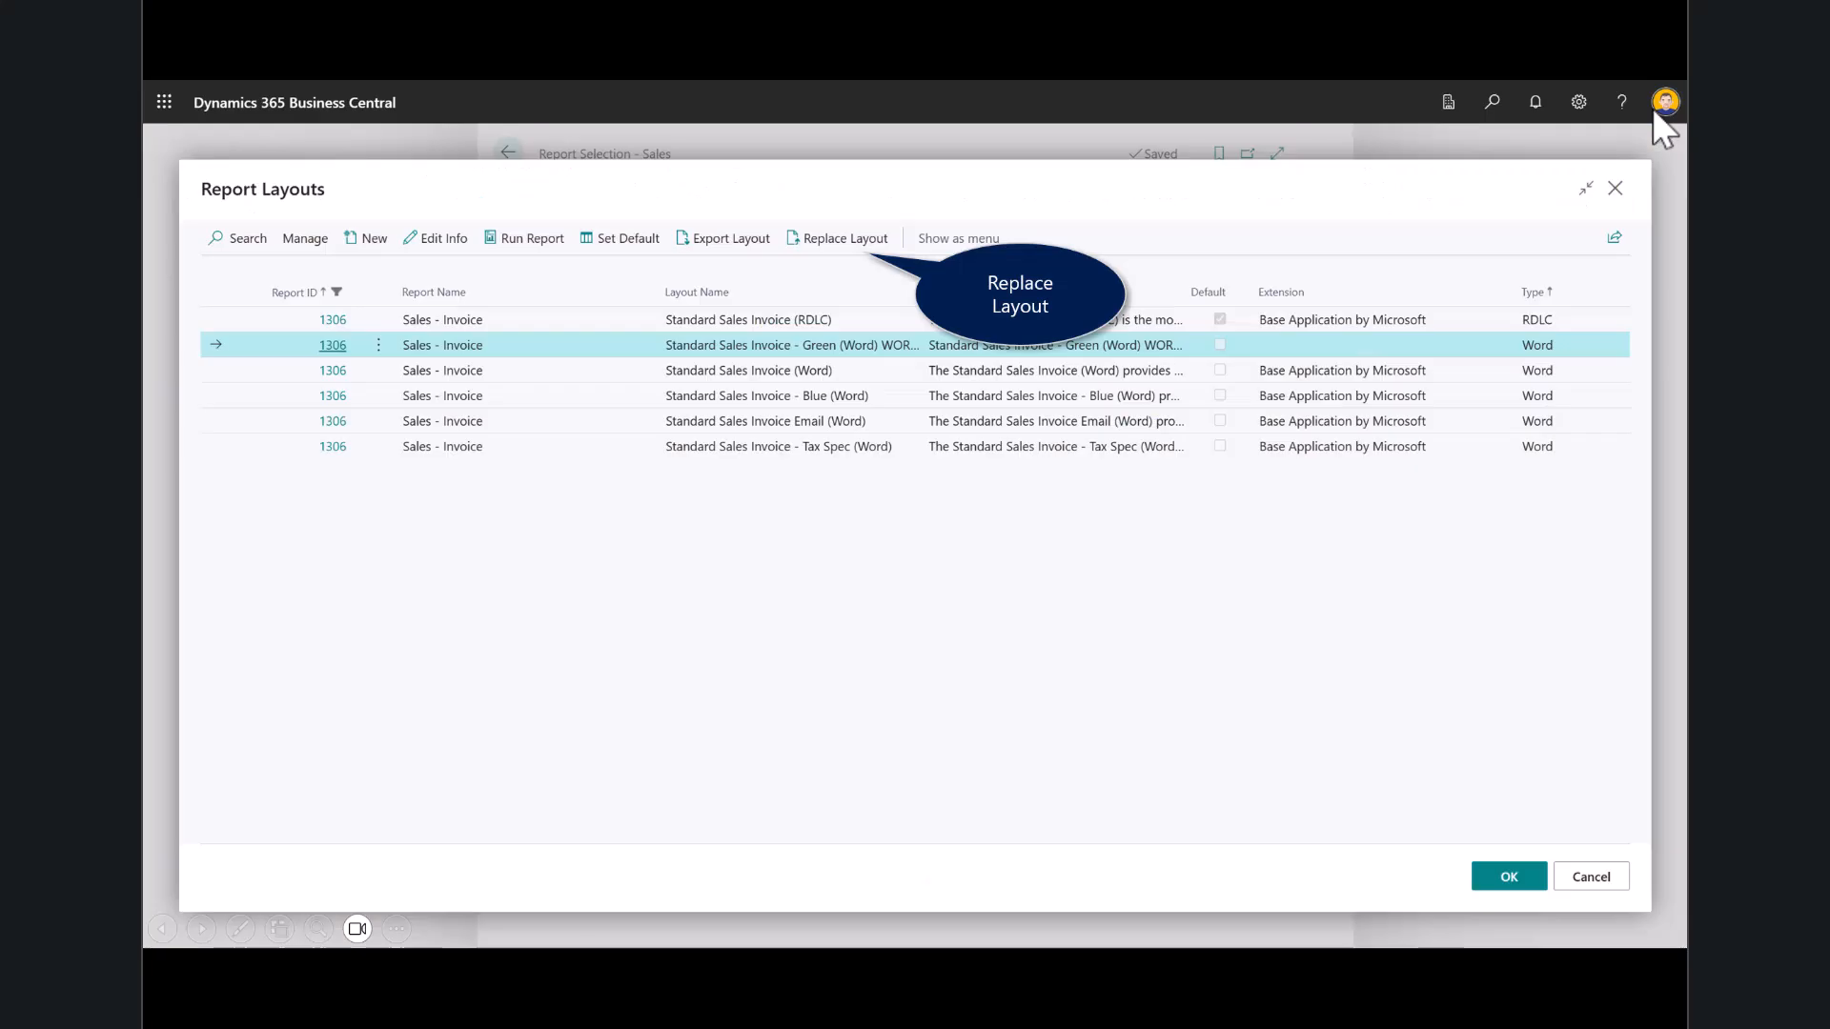
# Replace the Green (Word) WORKSHOP layout file with the edited document from Downloads and run the report with it
pyautogui.click(826, 240)
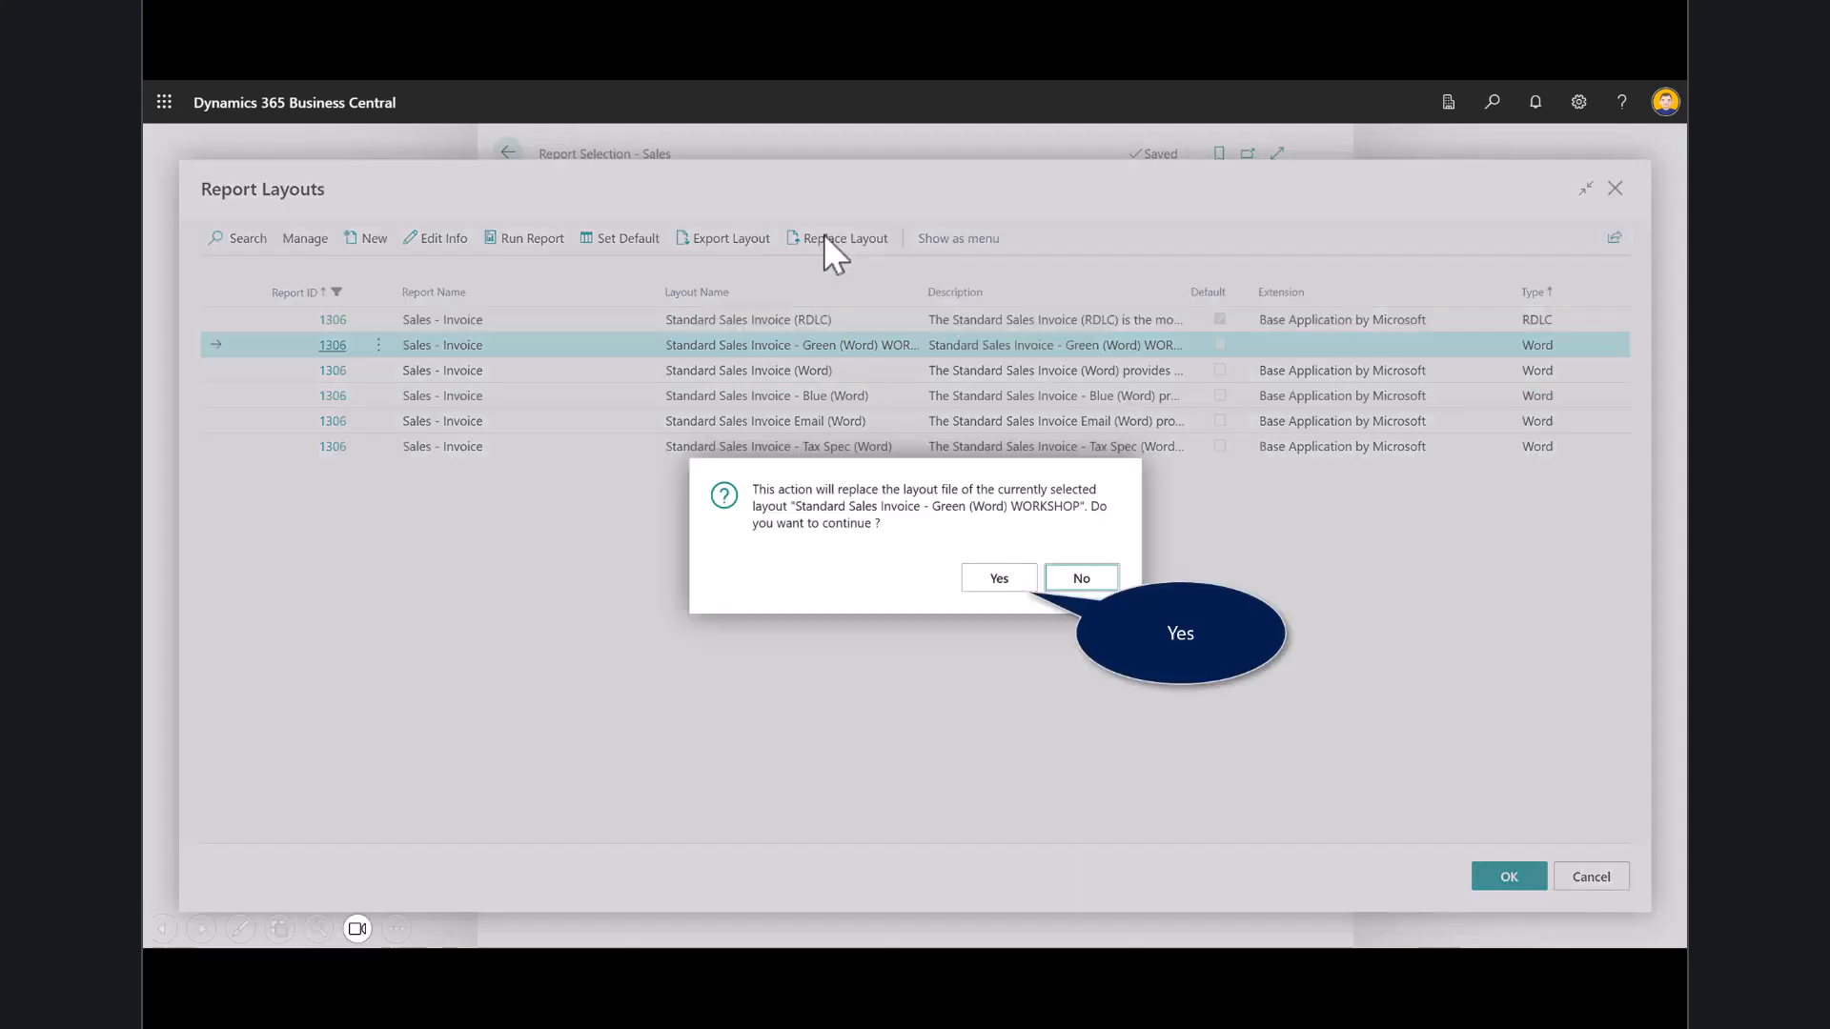
pyautogui.click(998, 578)
pyautogui.click(945, 549)
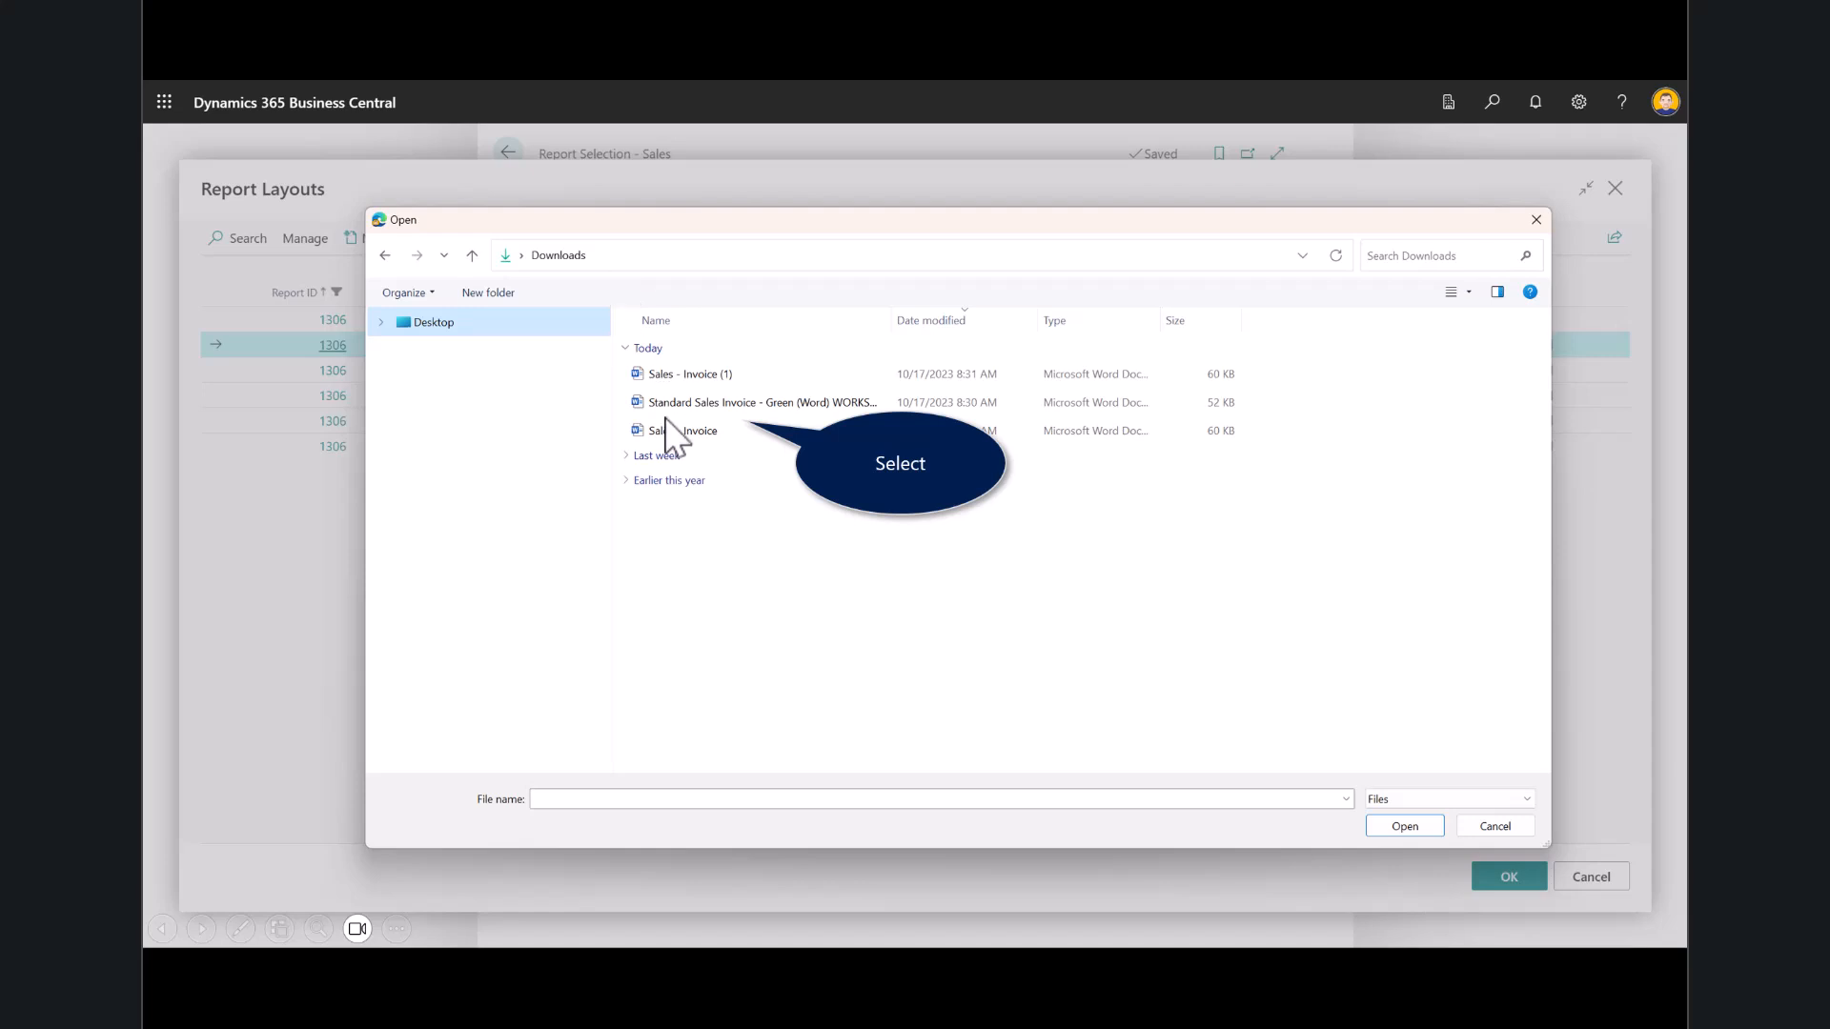
pyautogui.click(767, 404)
pyautogui.click(1401, 826)
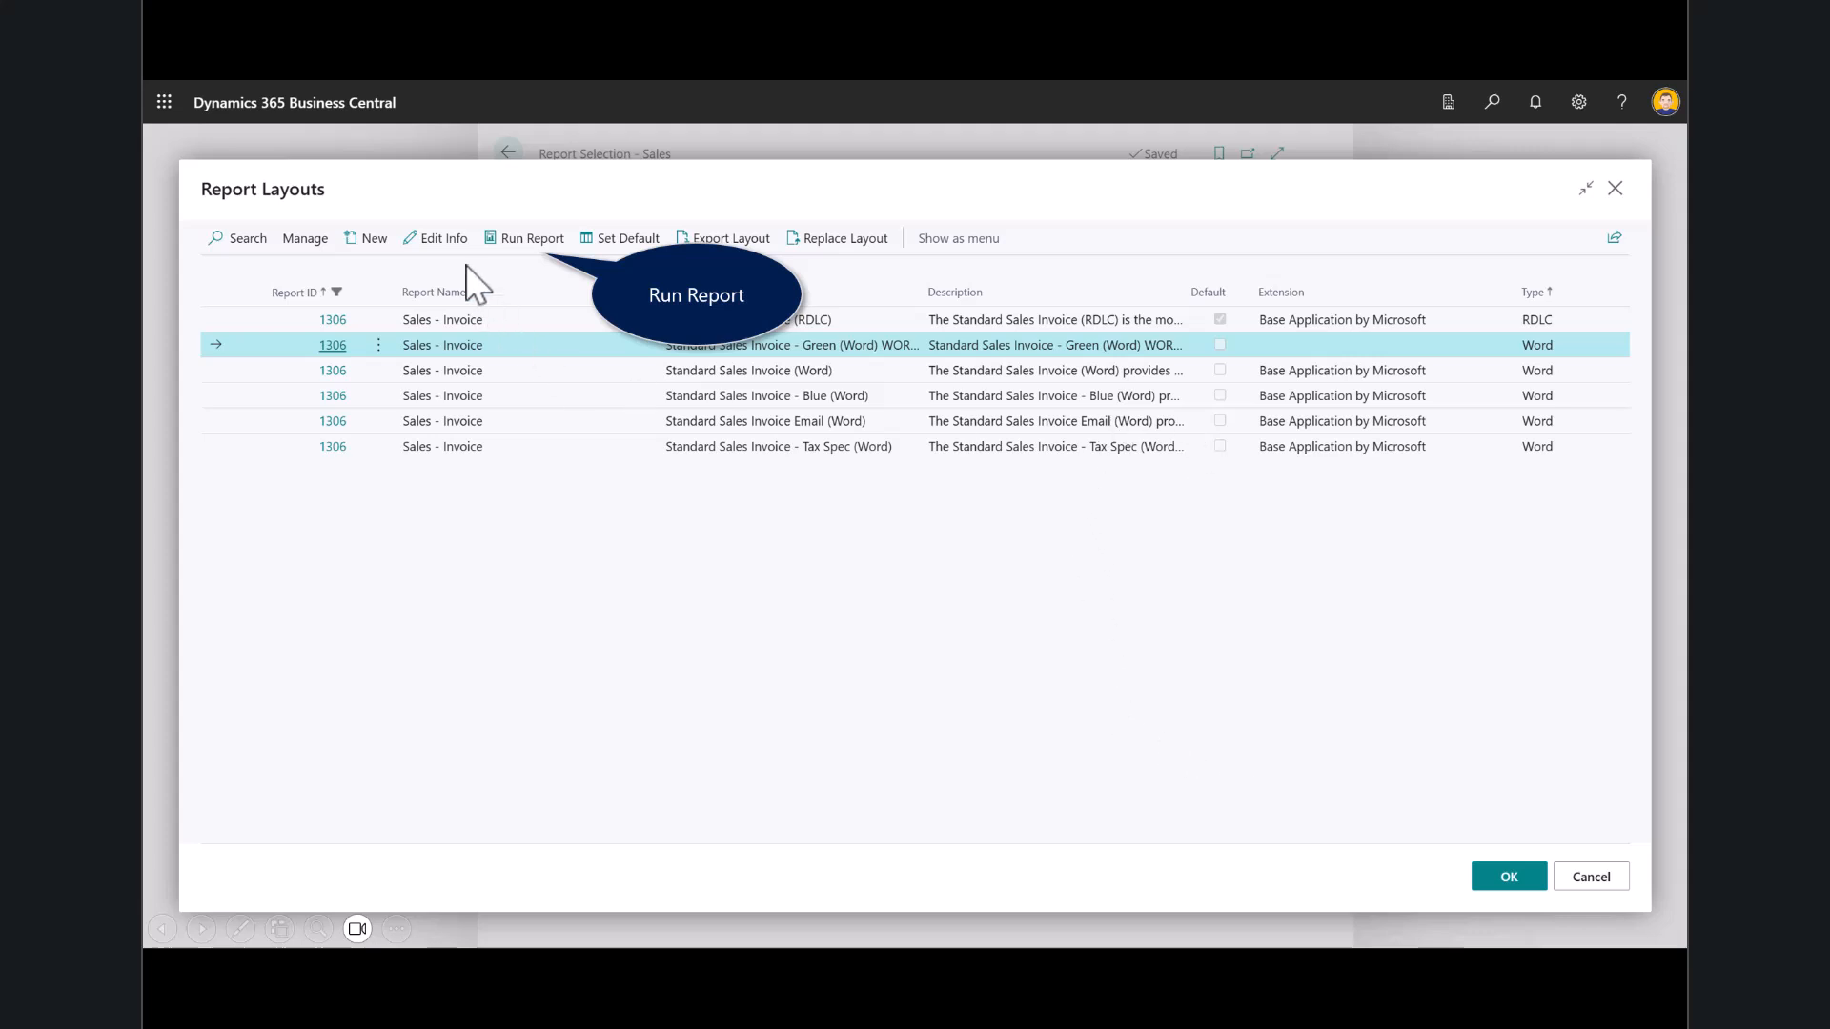
pyautogui.click(545, 240)
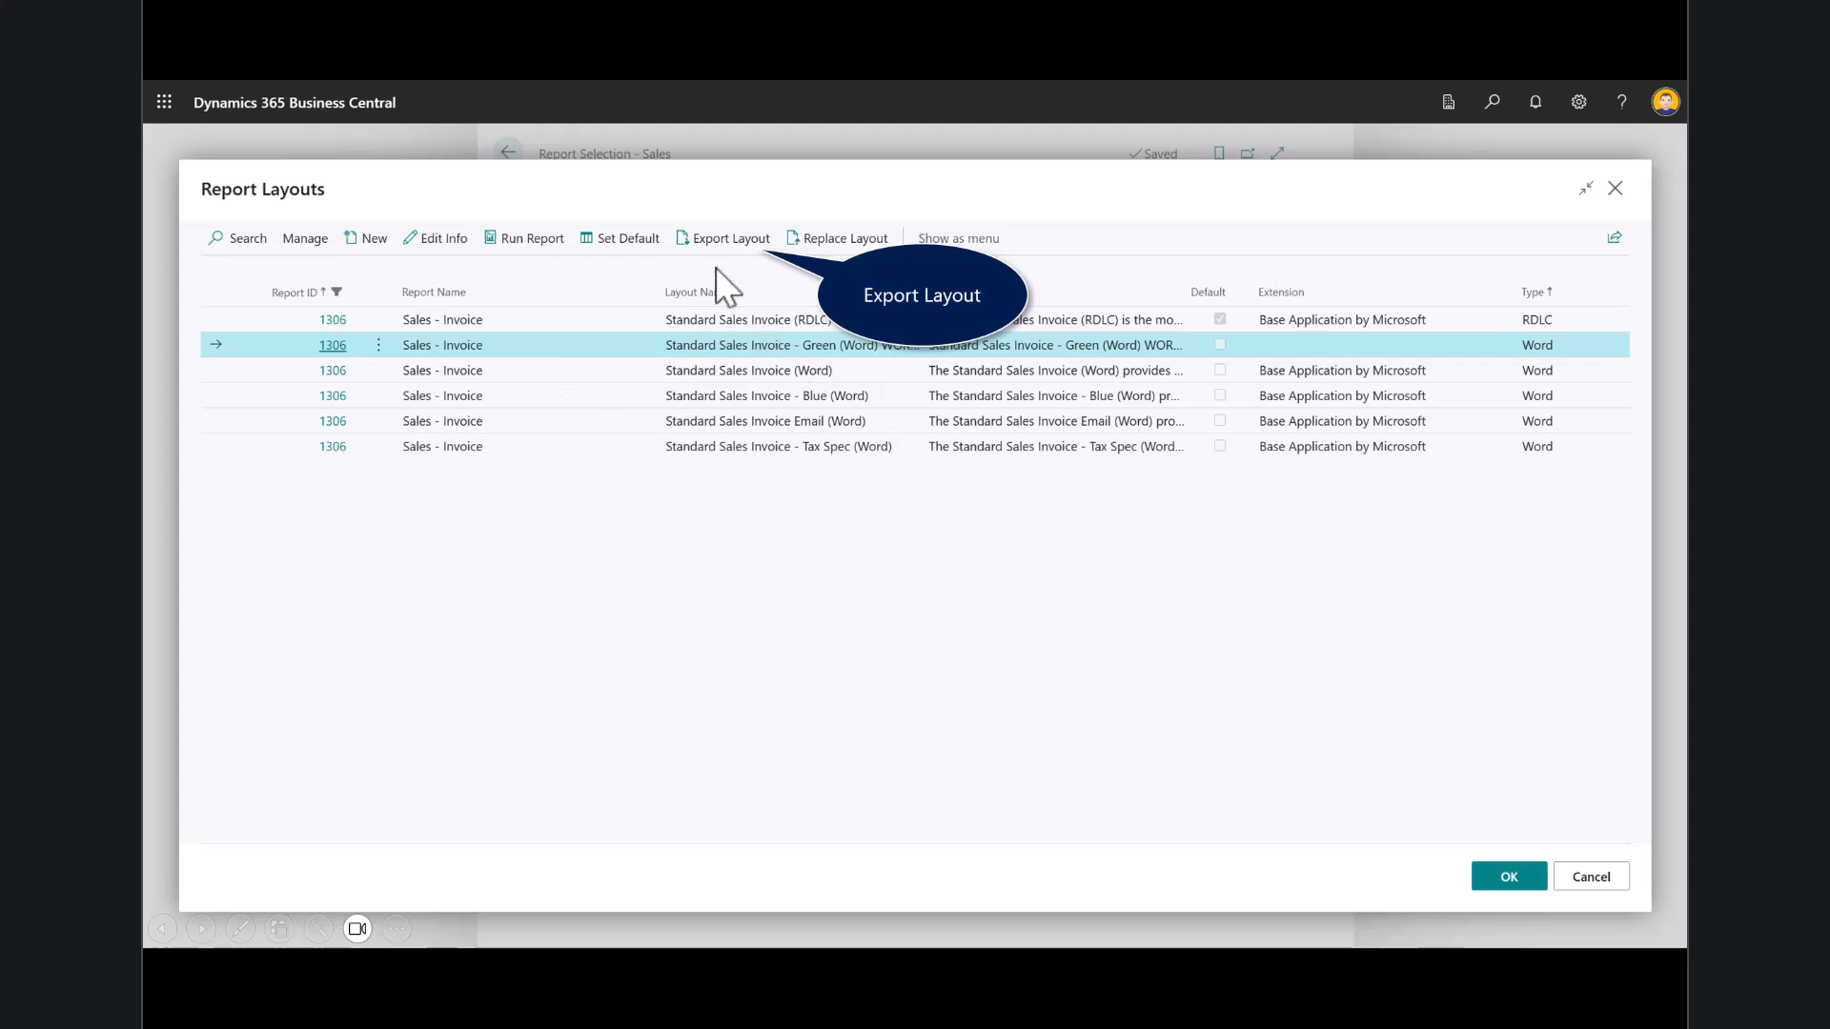
# Export the green layout again, open it in Word, and expand the Header fields of the Standard_Sales_Invoice/1306 custom XML part
pyautogui.click(713, 240)
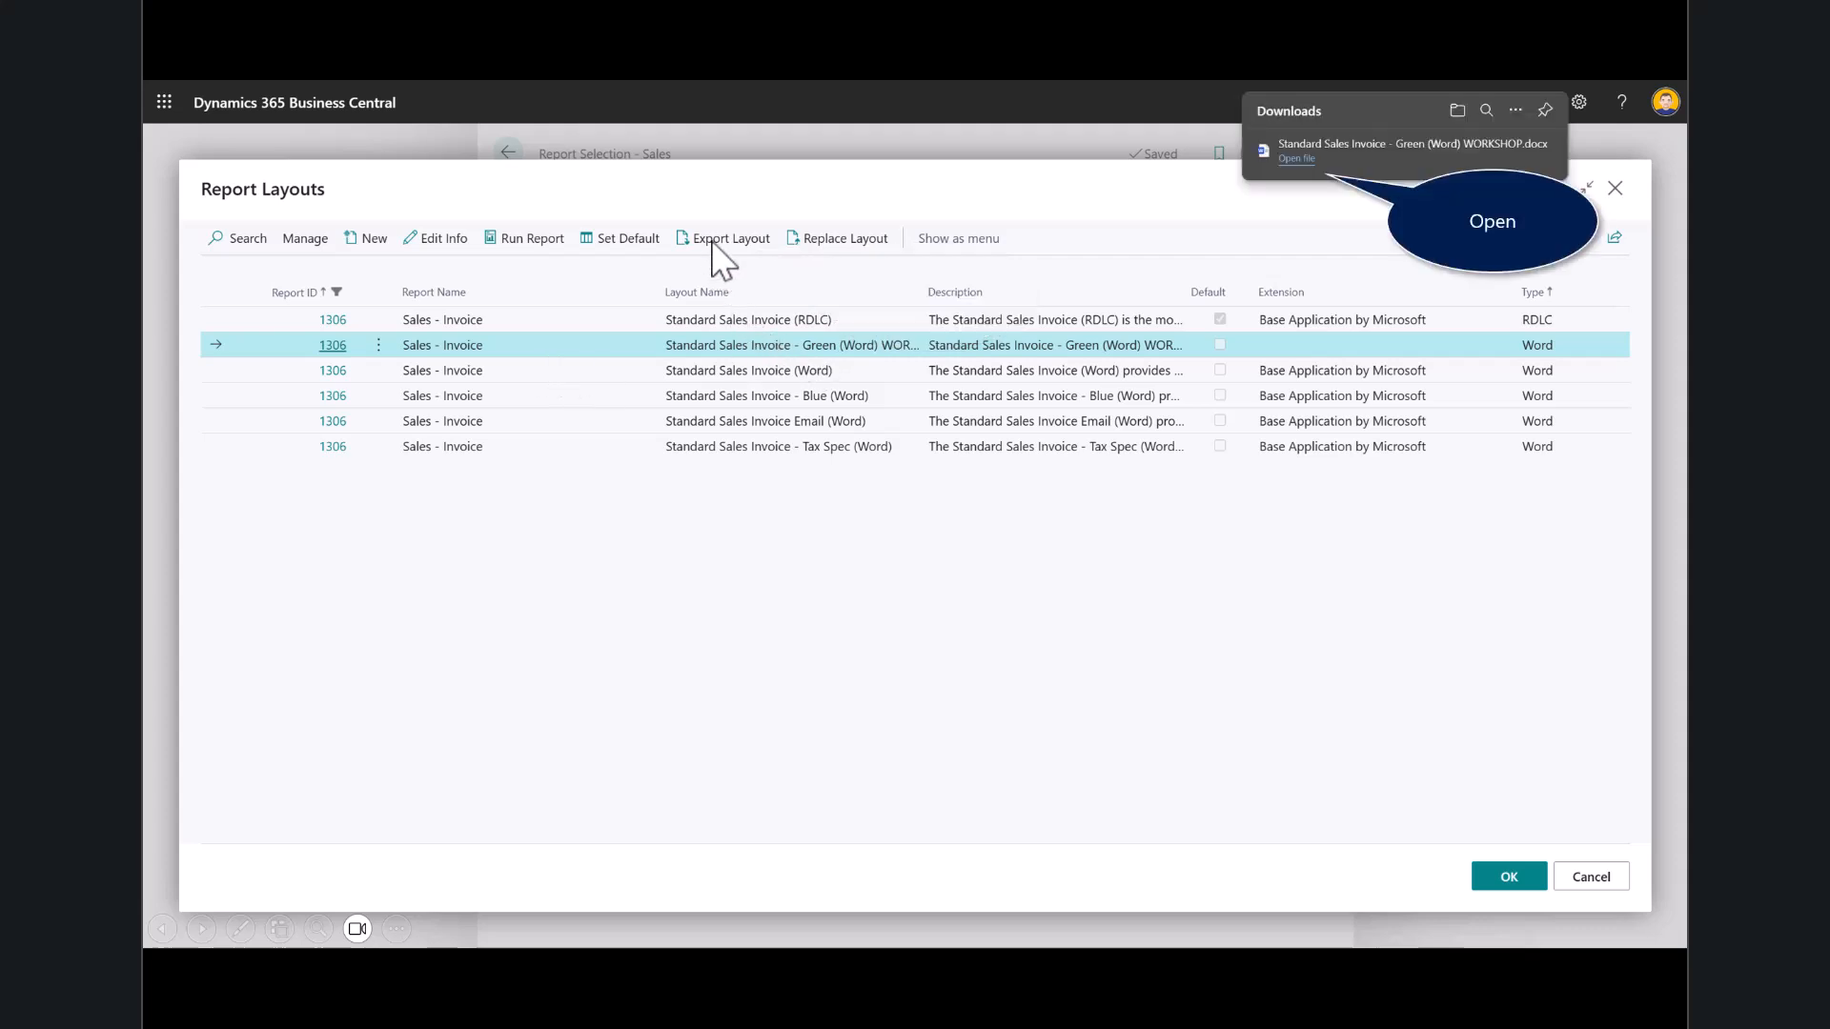
pyautogui.click(1293, 157)
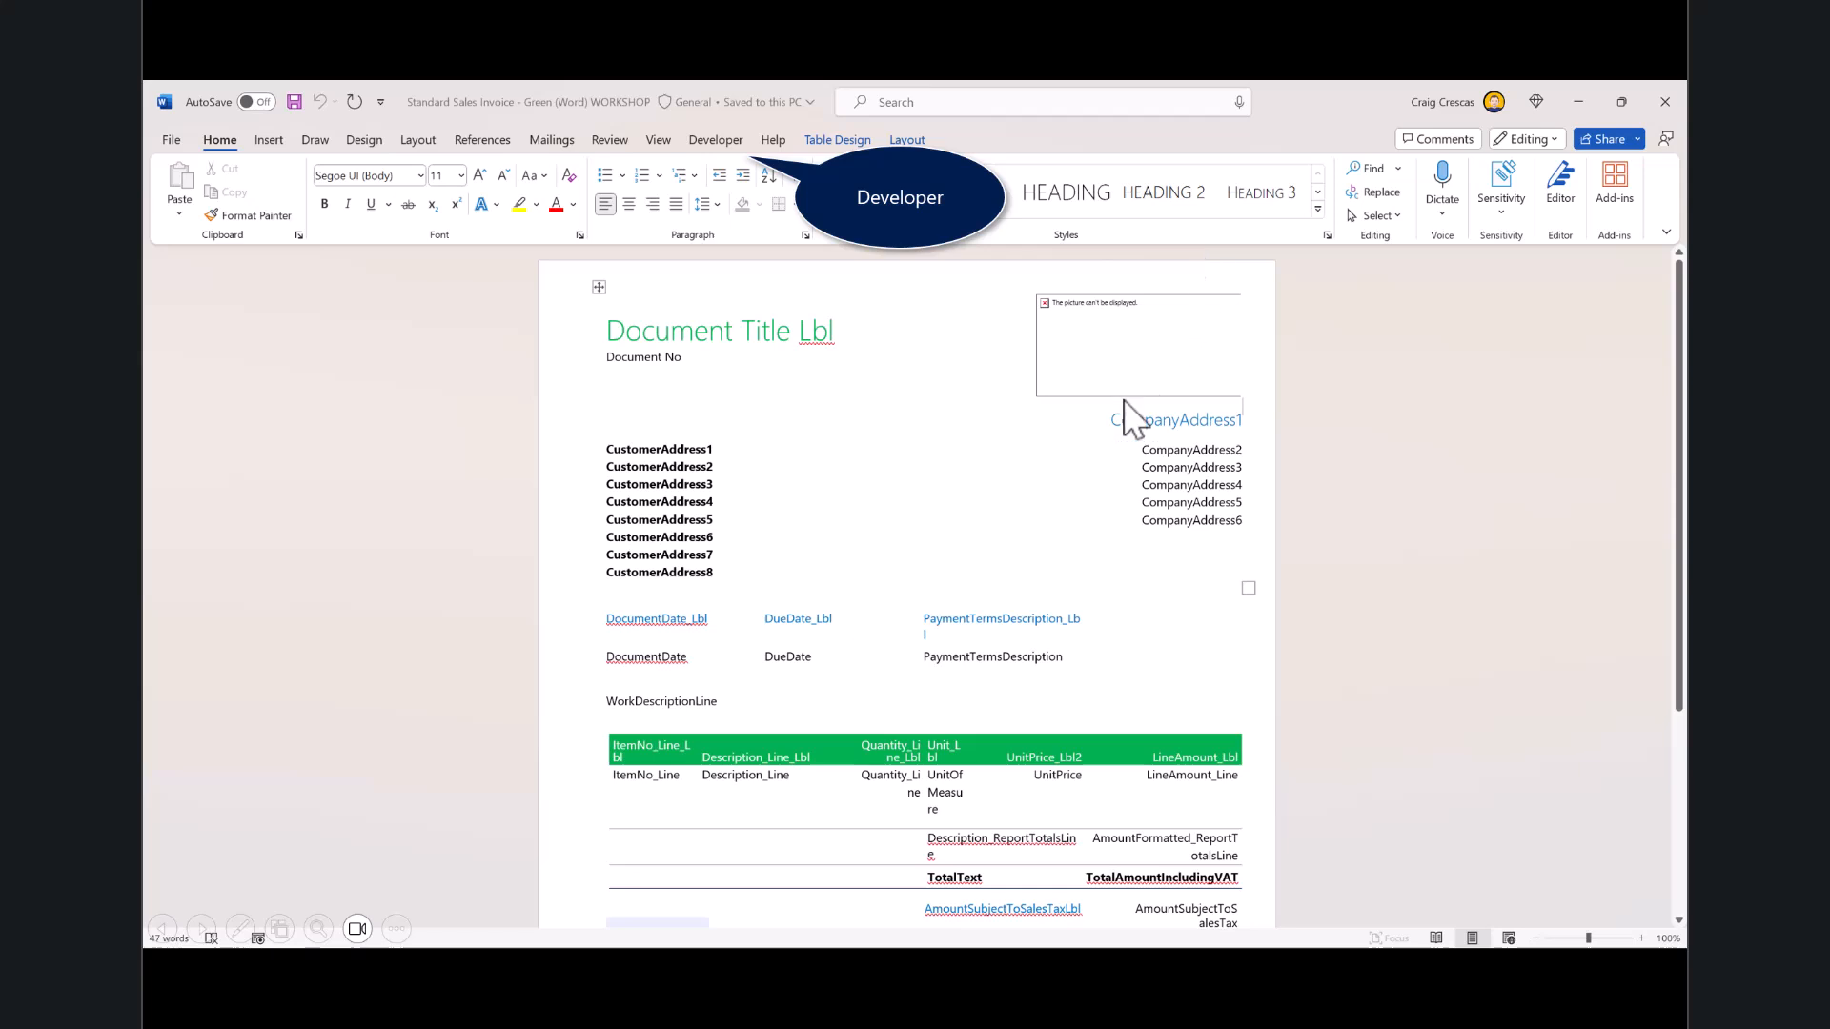
pyautogui.click(722, 143)
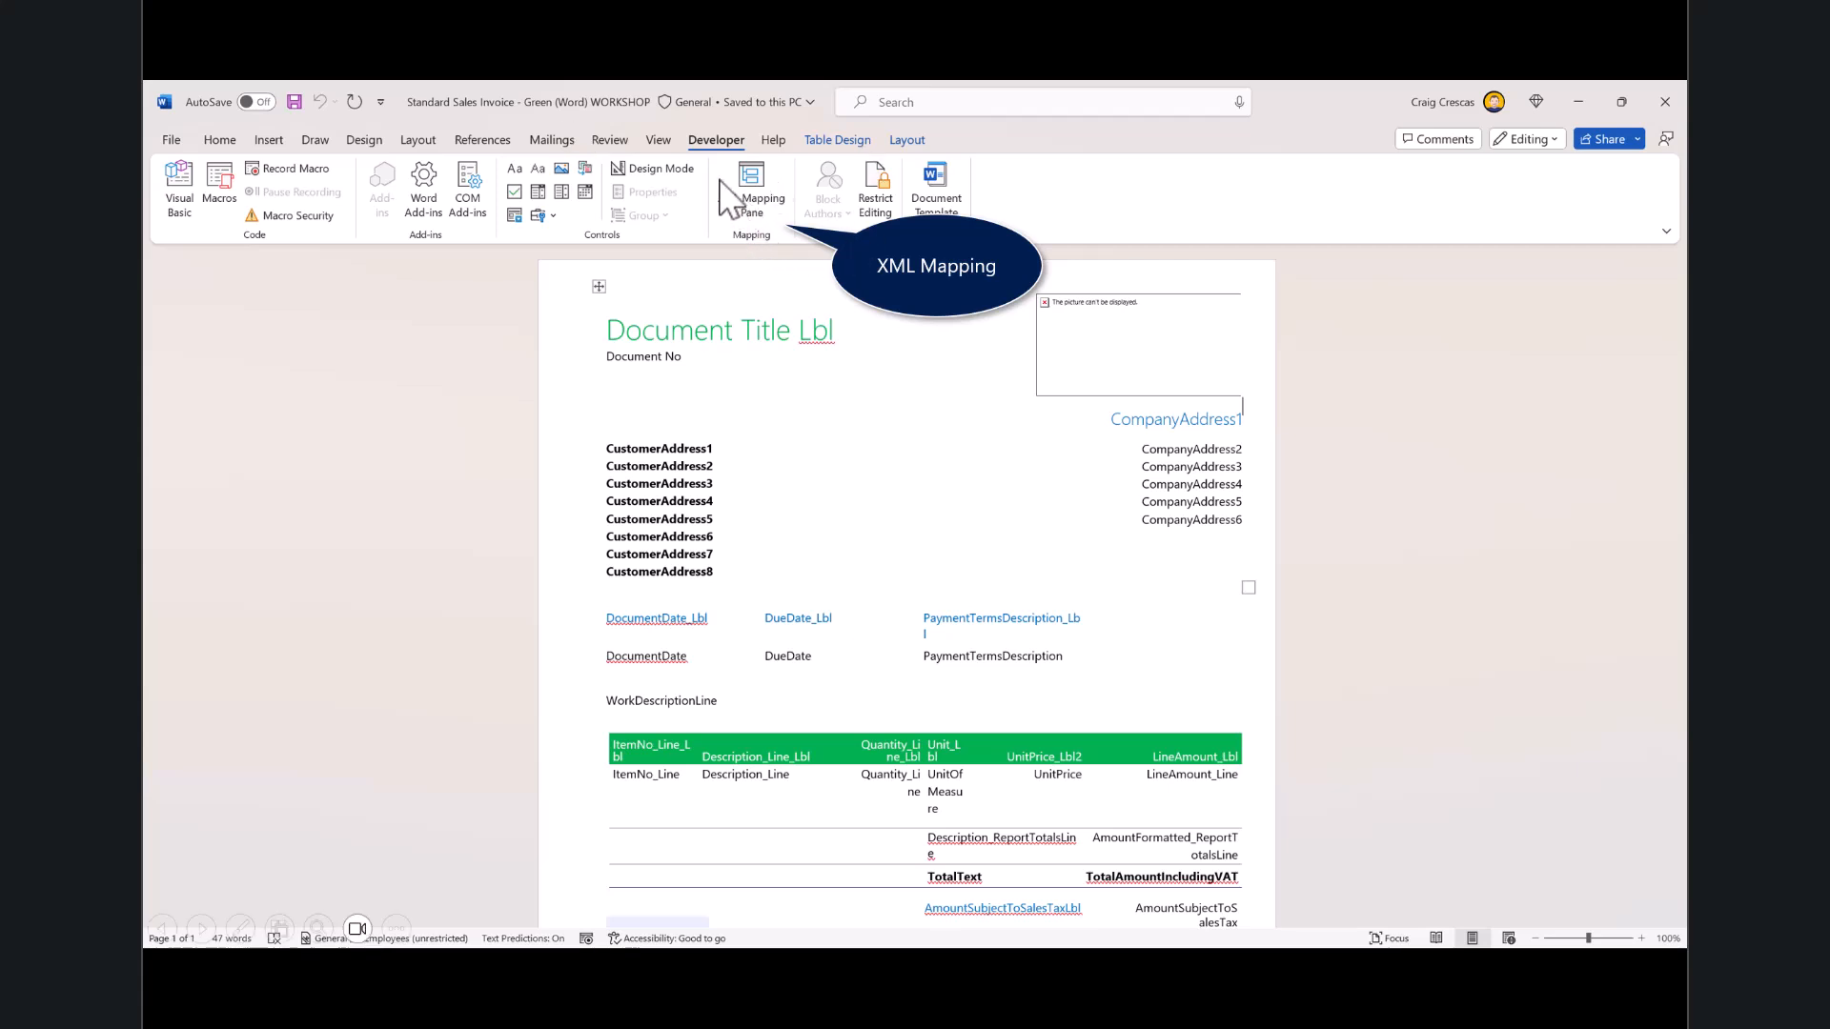
pyautogui.click(771, 189)
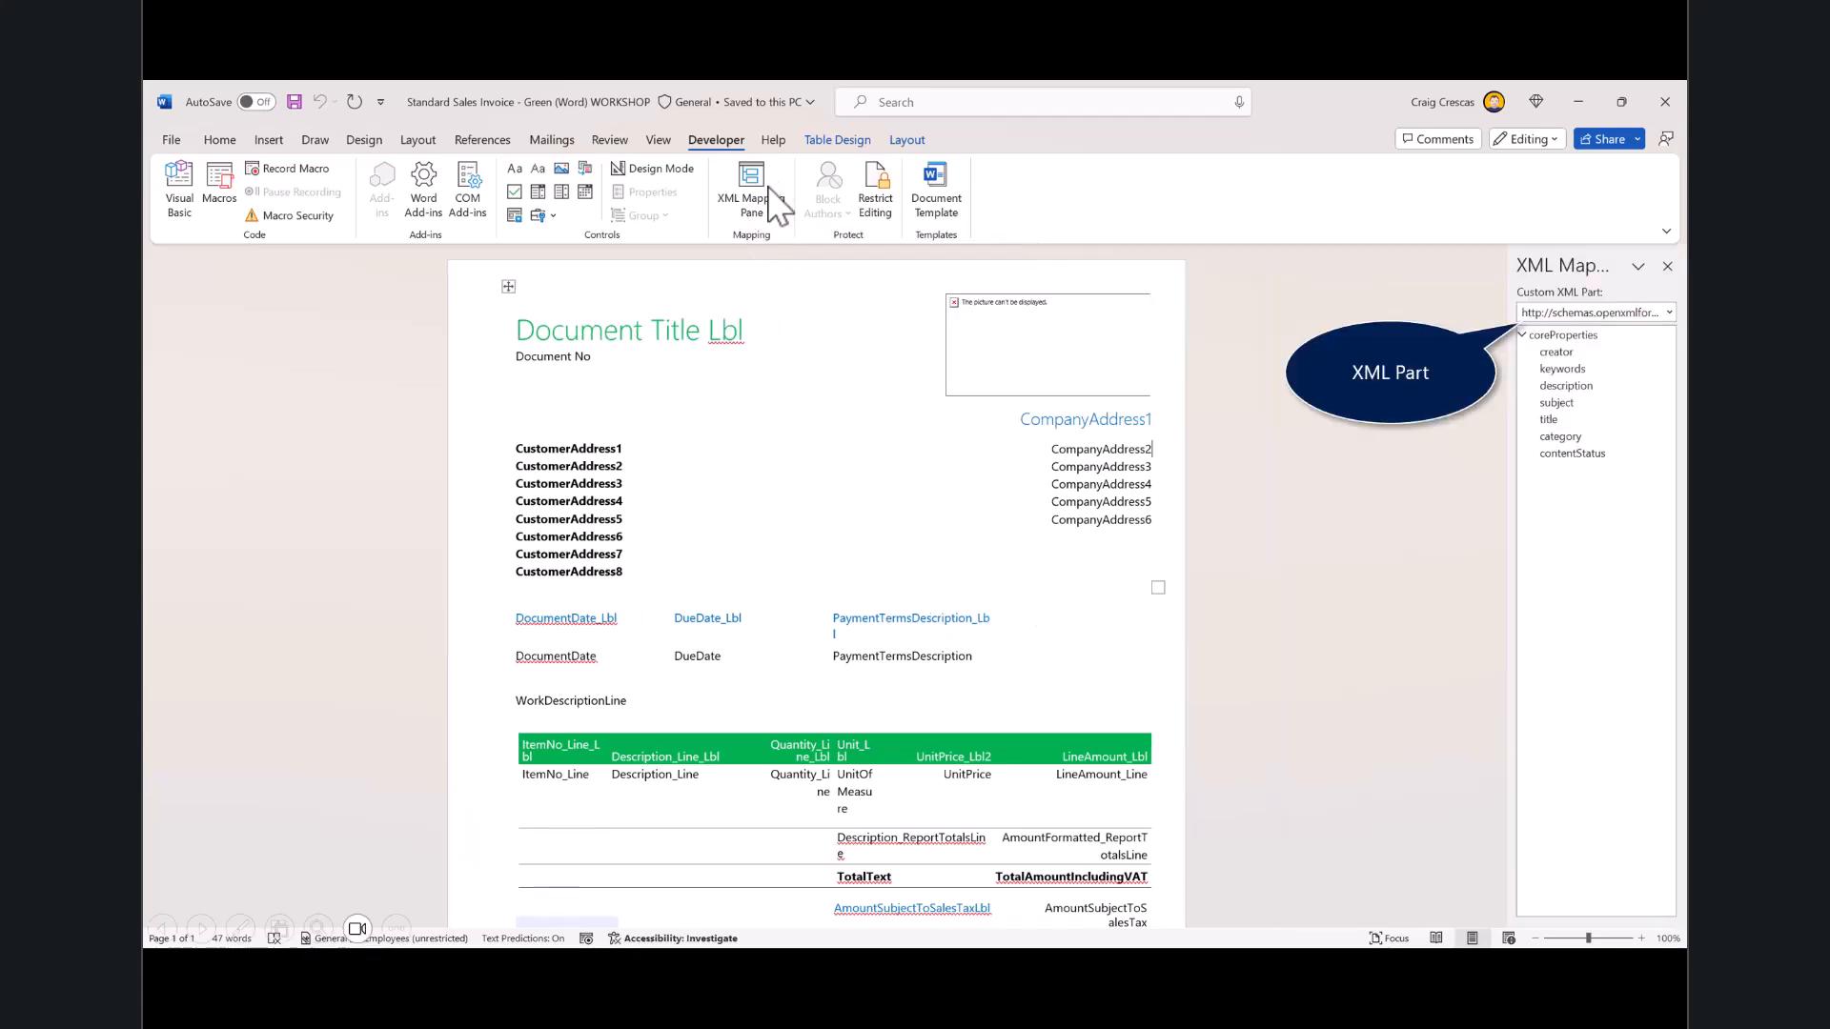
pyautogui.click(1525, 315)
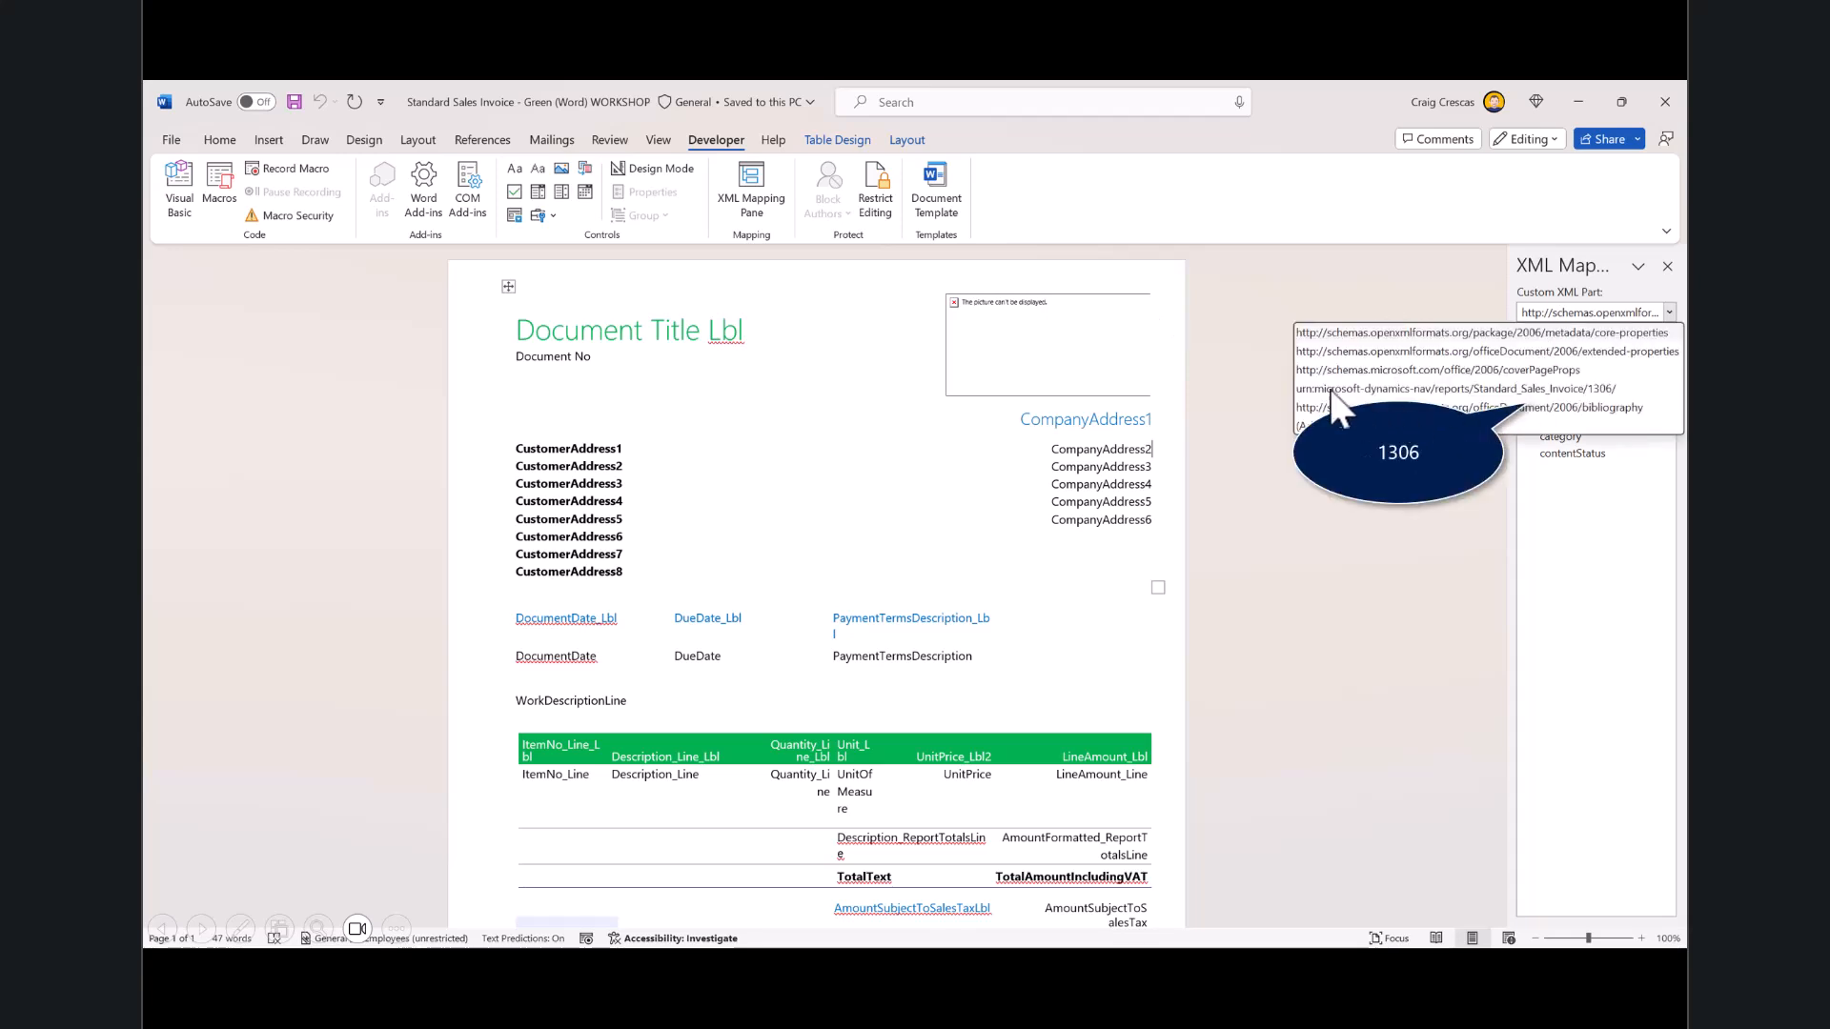
pyautogui.click(1602, 388)
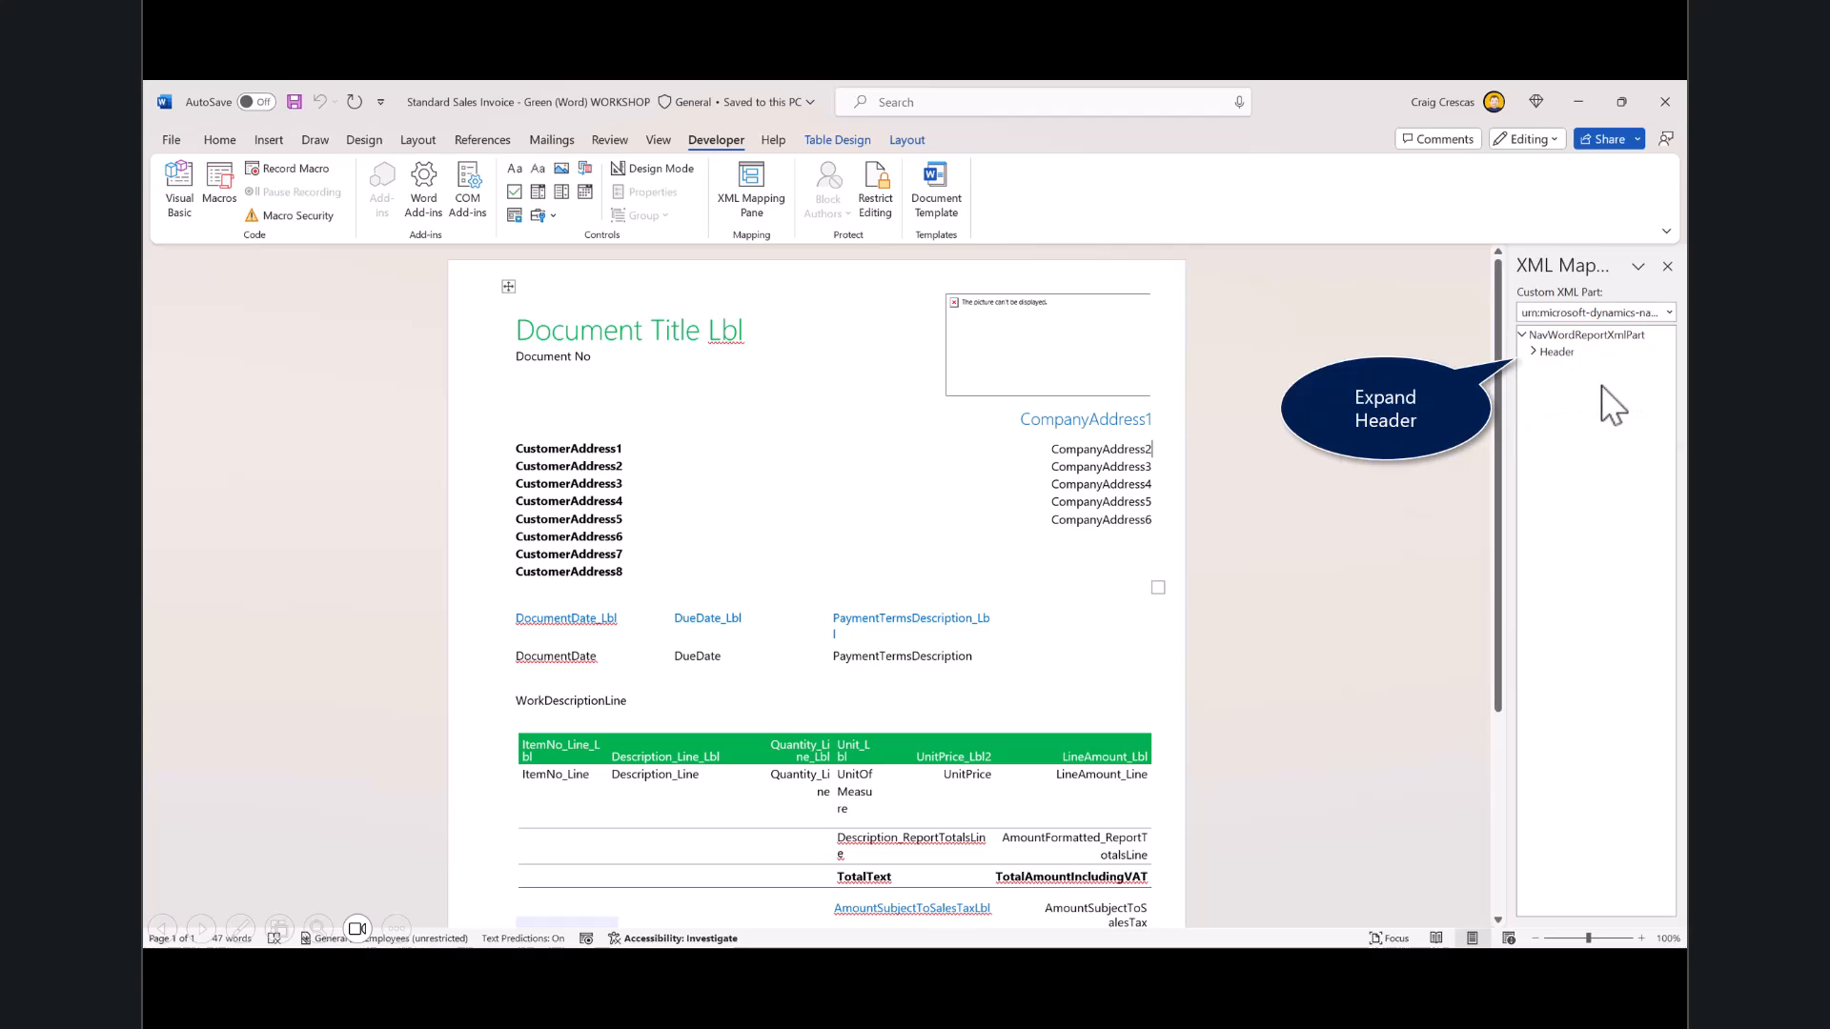
pyautogui.click(1533, 352)
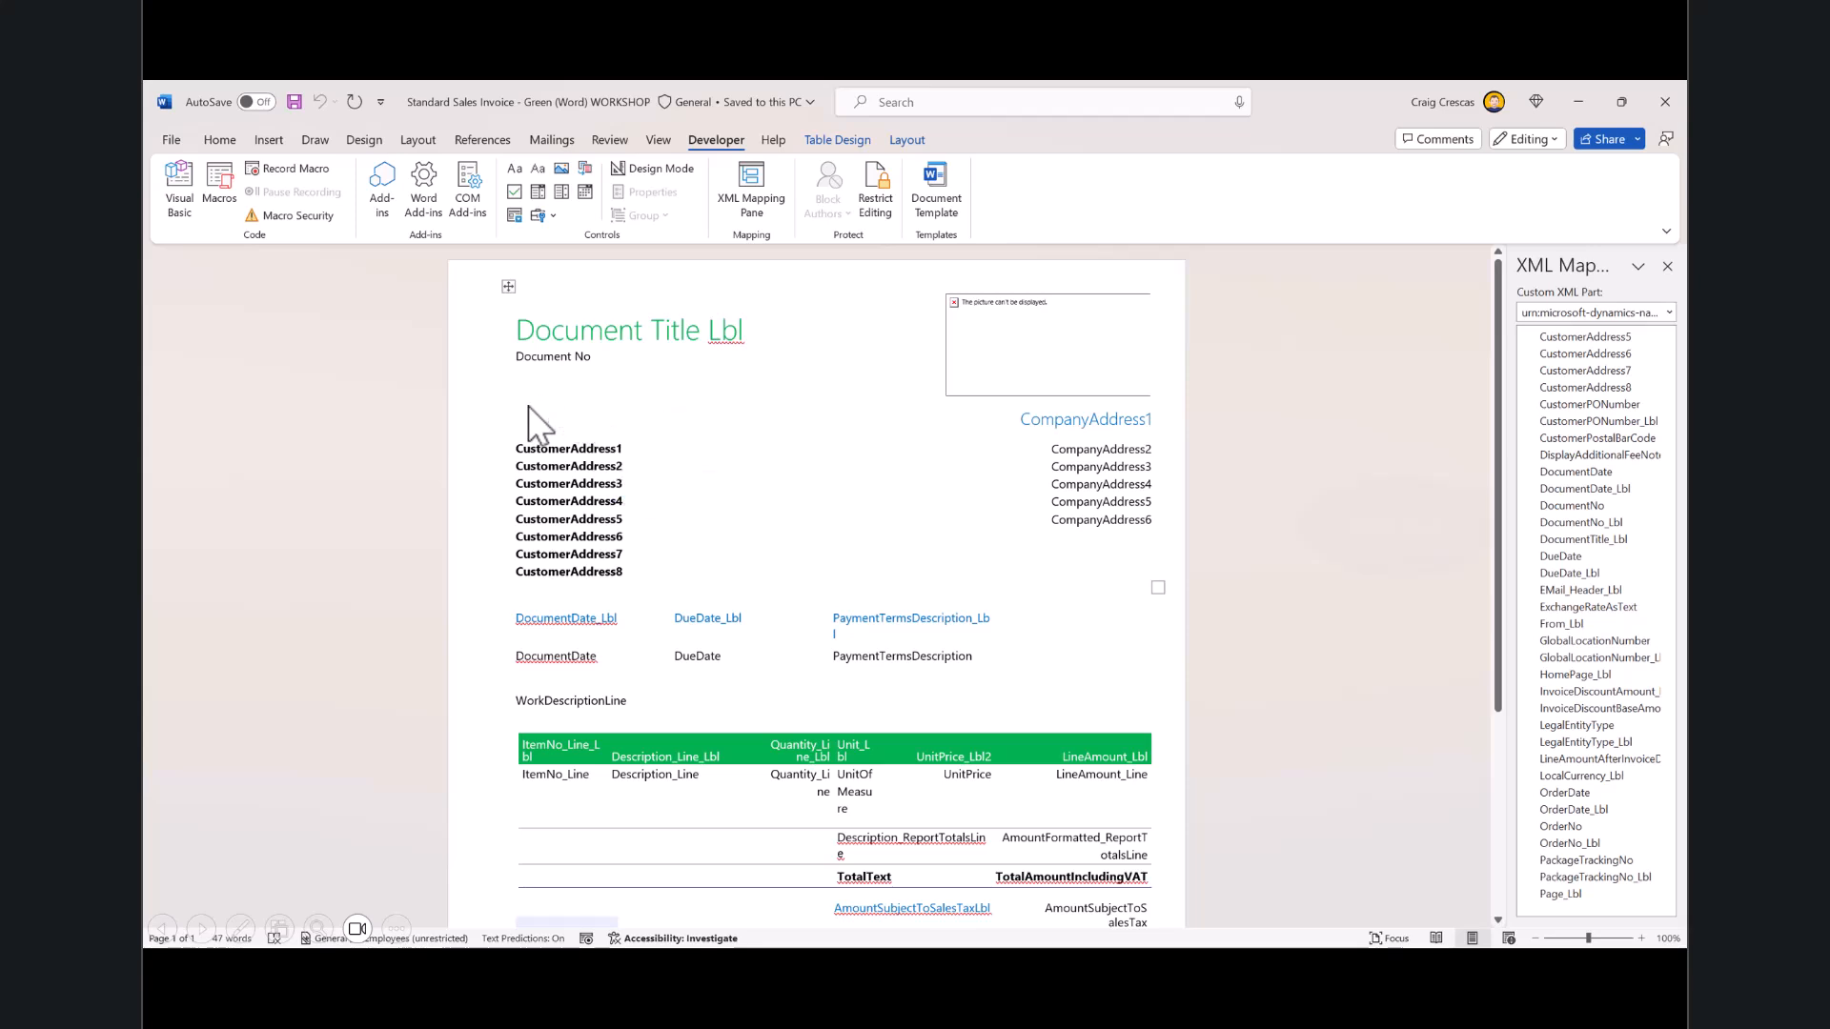
# Insert DocumentDate as a plain text content control above the customer address, save and close the document, and run the report
pyautogui.rightClick(1567, 473)
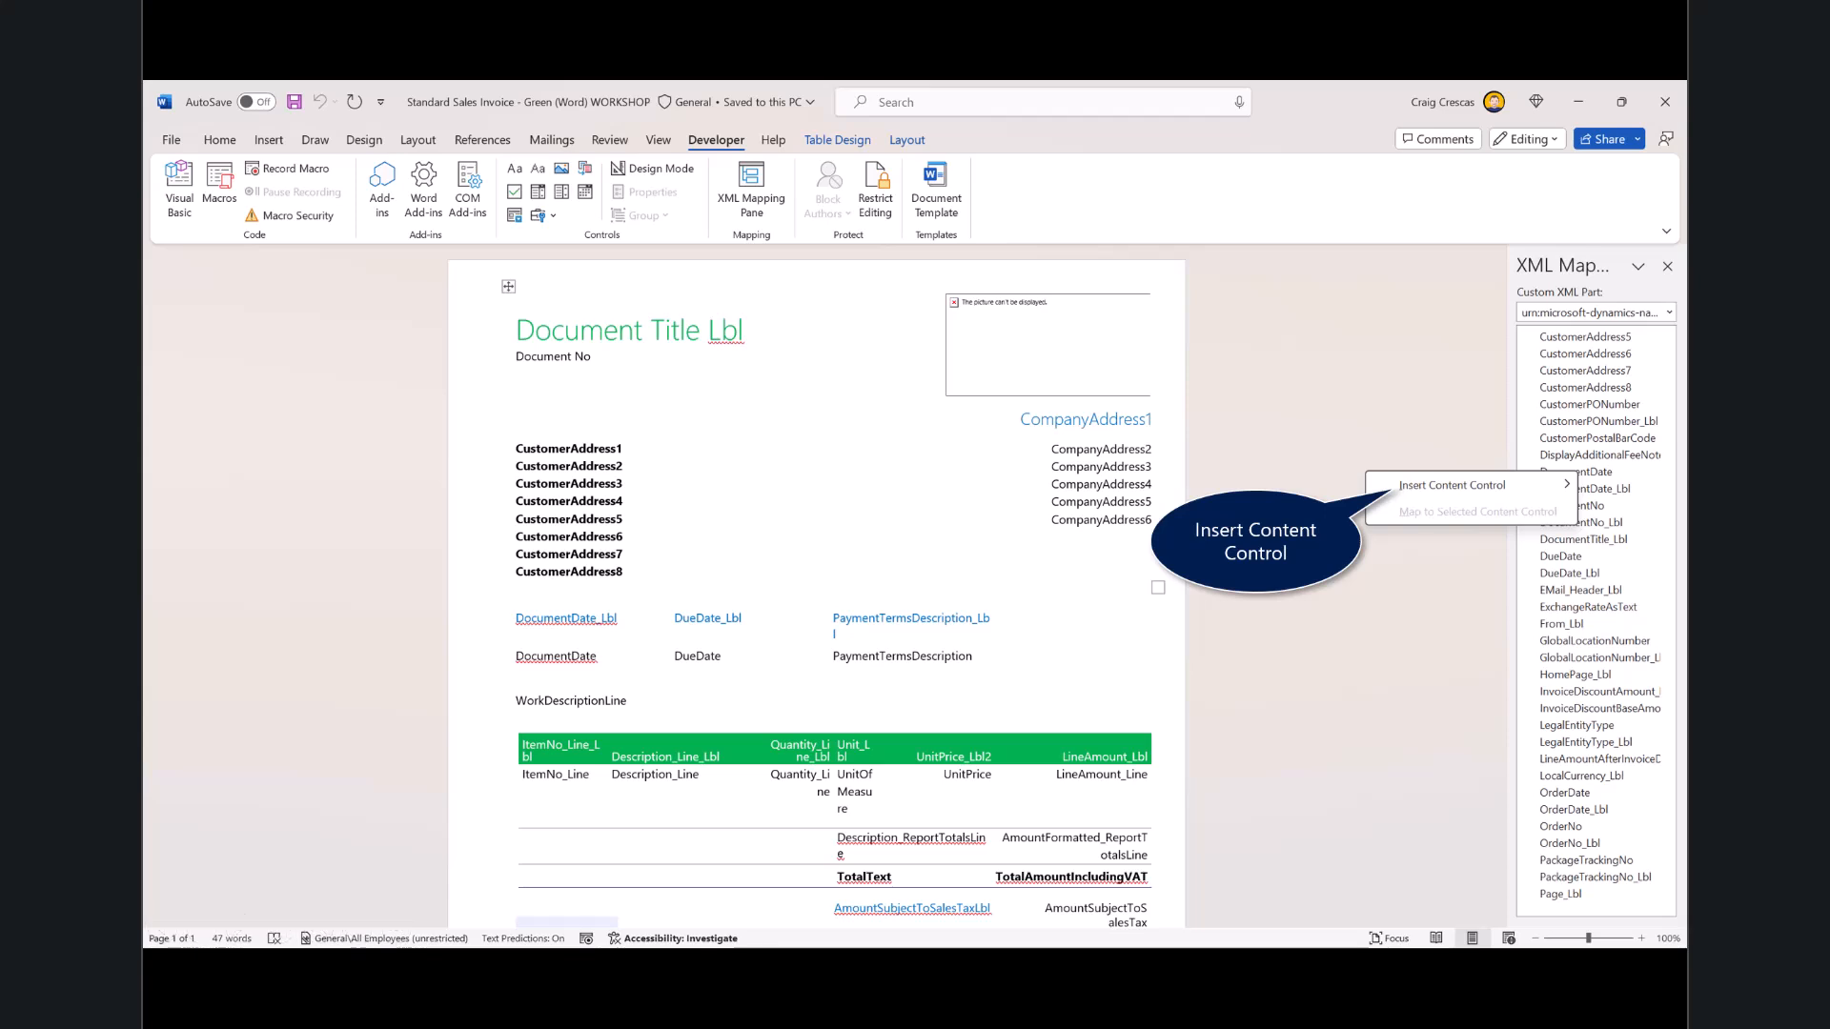
pyautogui.moveTo(1456, 491)
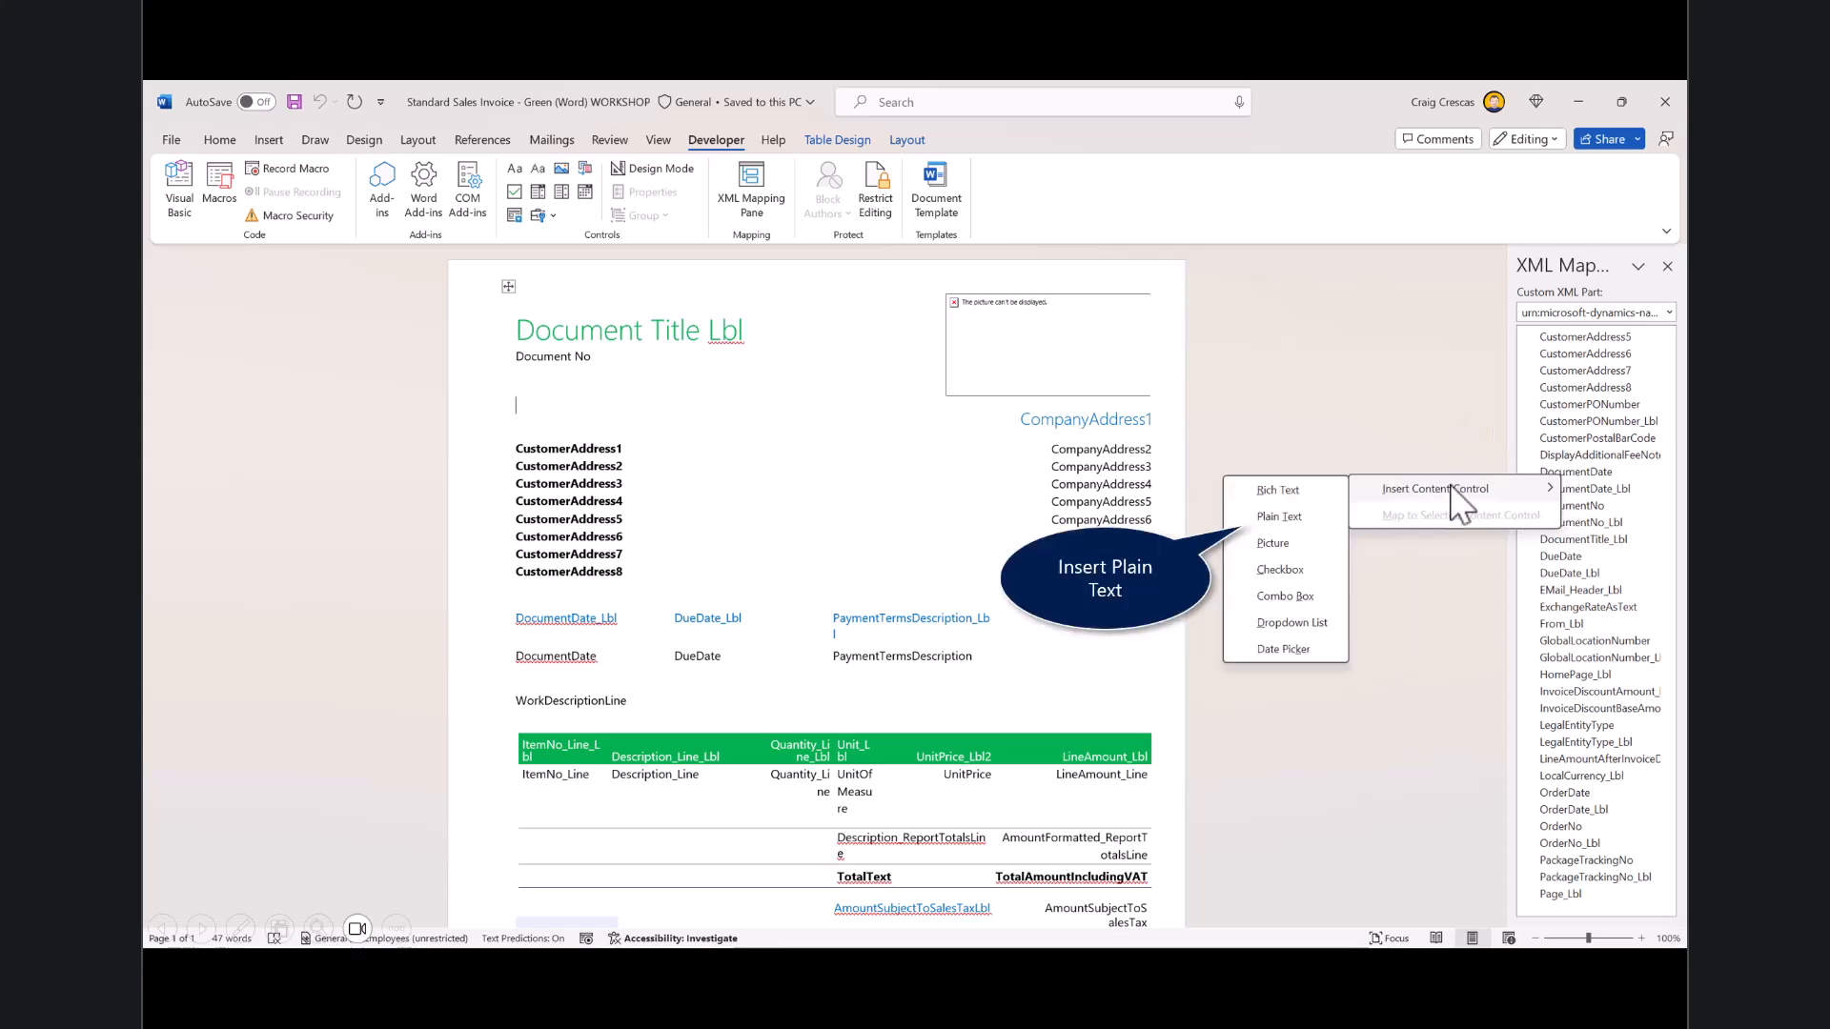
pyautogui.click(1272, 517)
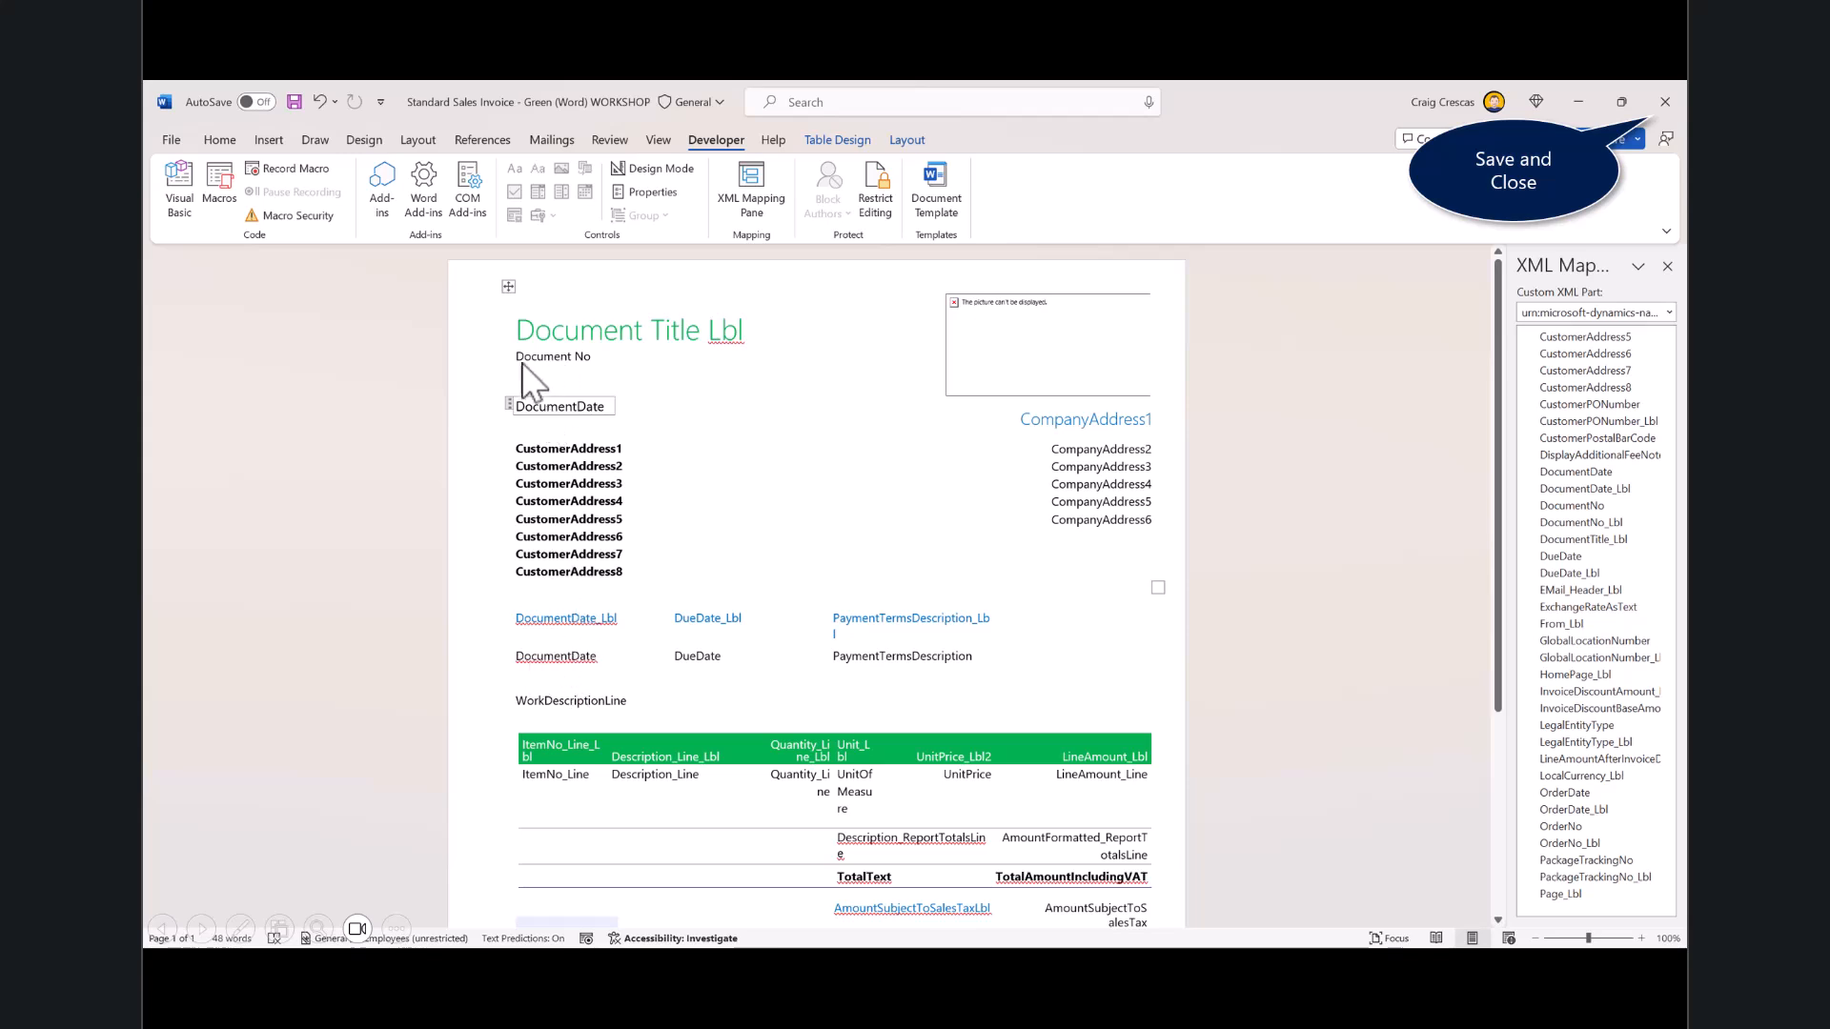
pyautogui.click(1666, 101)
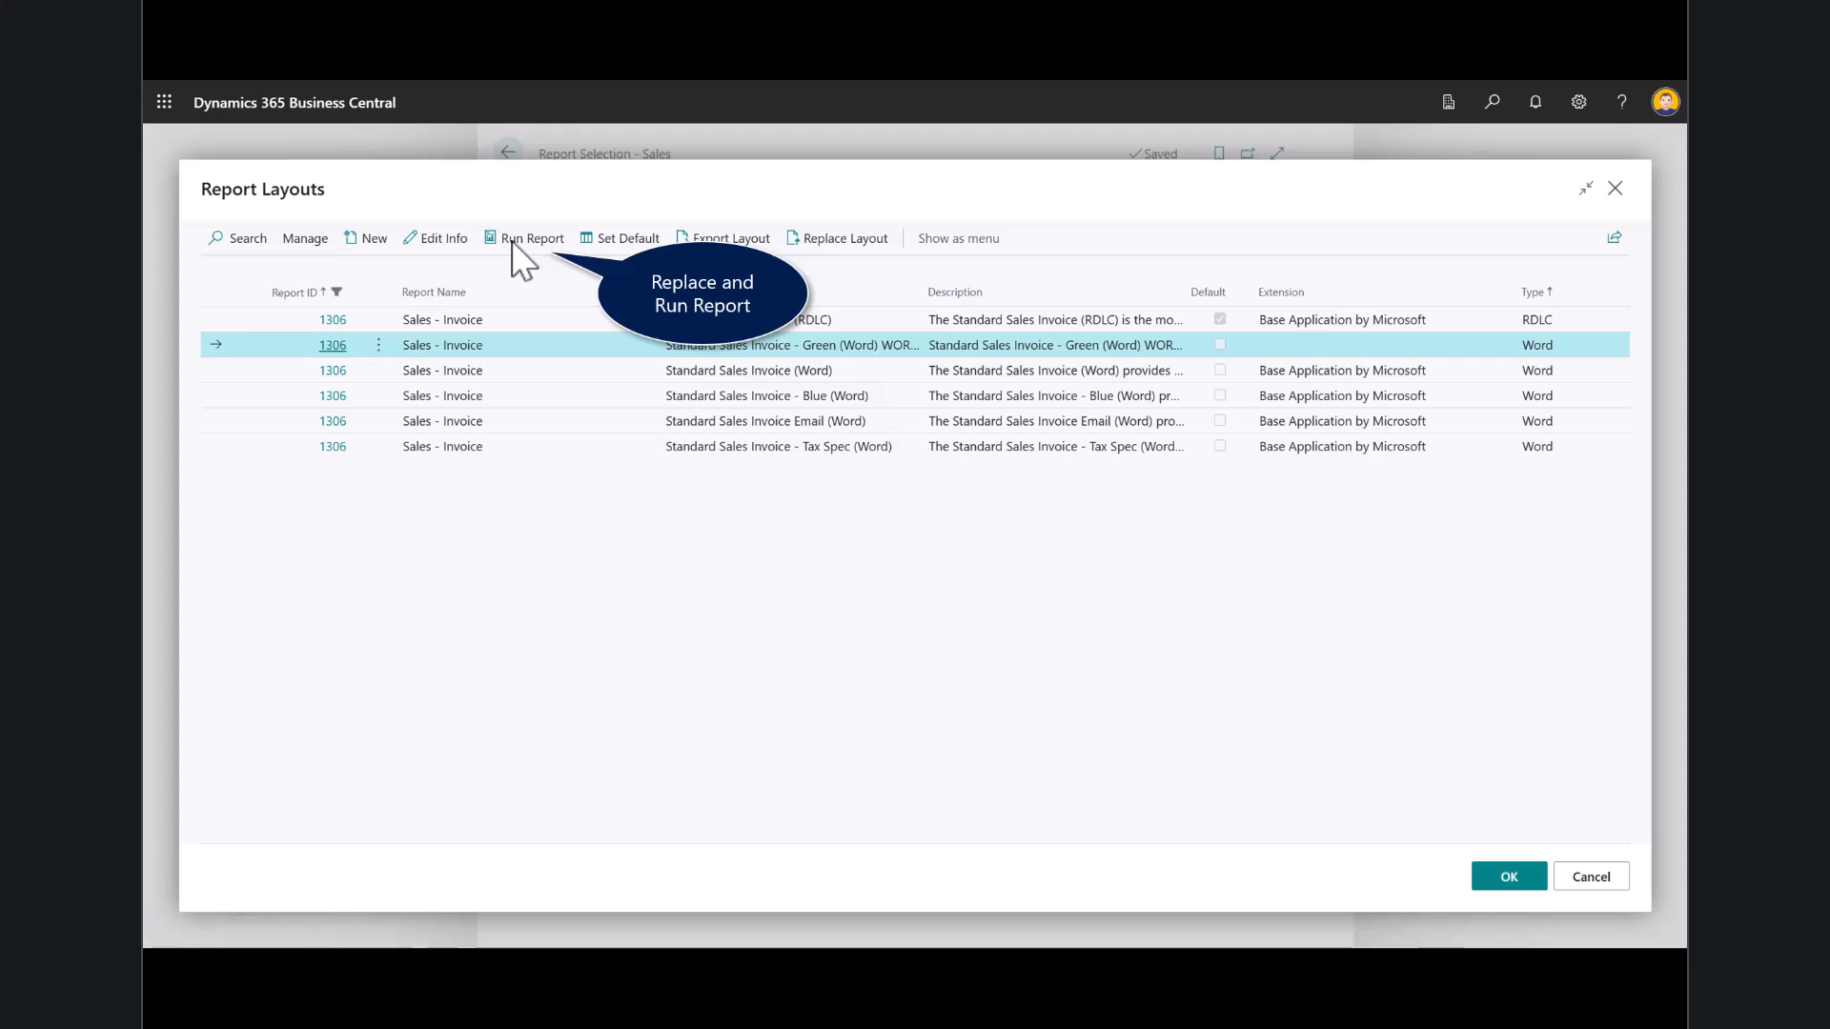
pyautogui.click(514, 246)
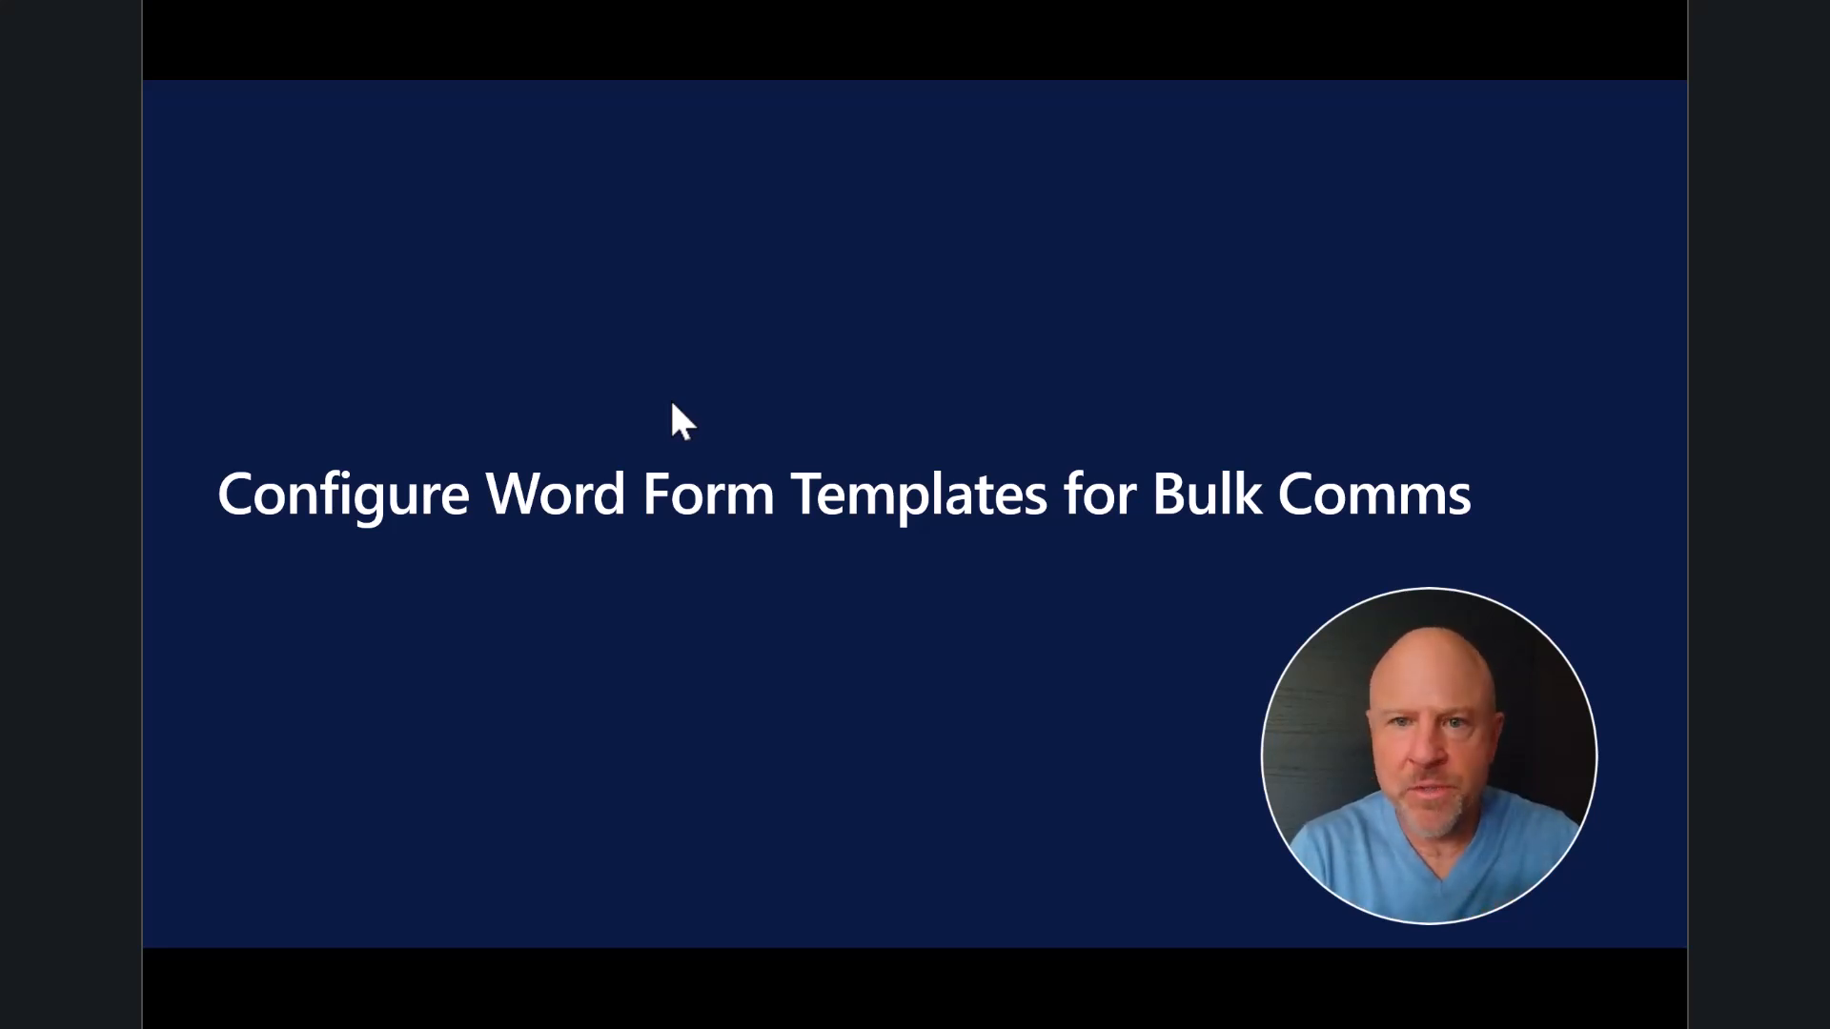
pyautogui.press('Right')
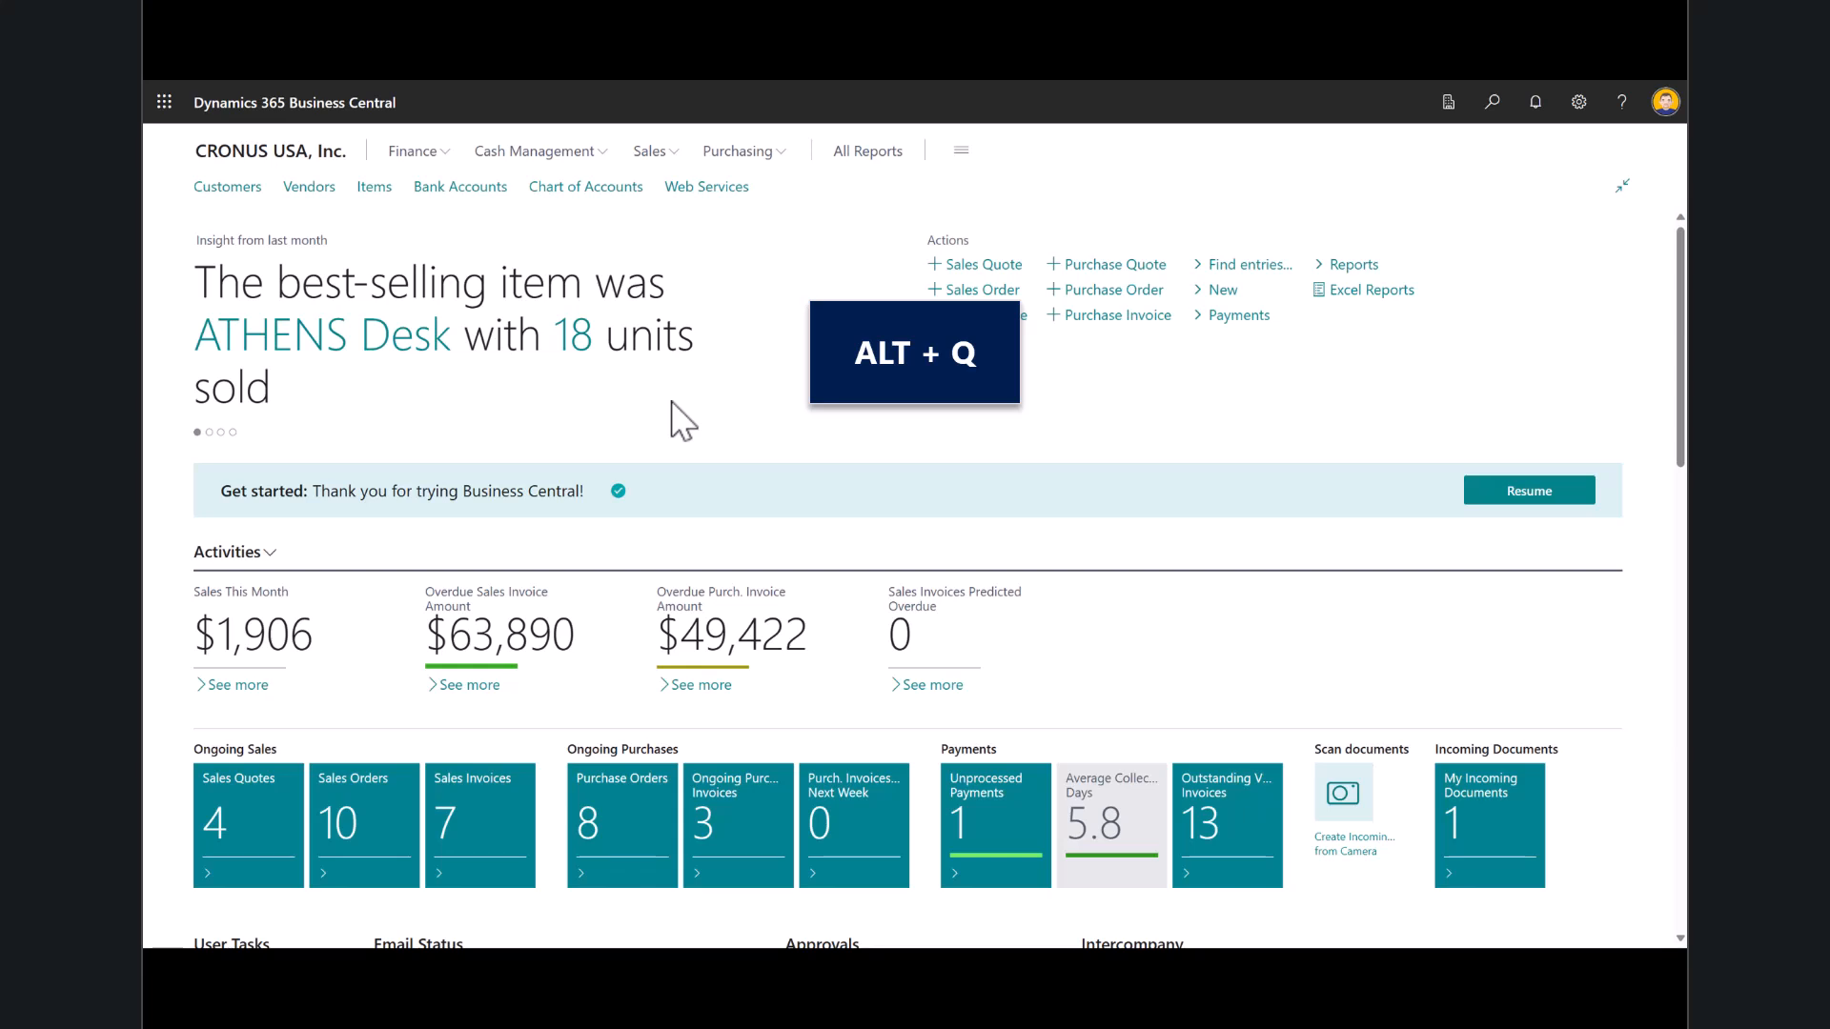
# Start creating a Word template from the Word Templates page with entity 5050 Contact as its data source
pyautogui.hotkey('alt', 'q')
pyautogui.write('Word Temp')
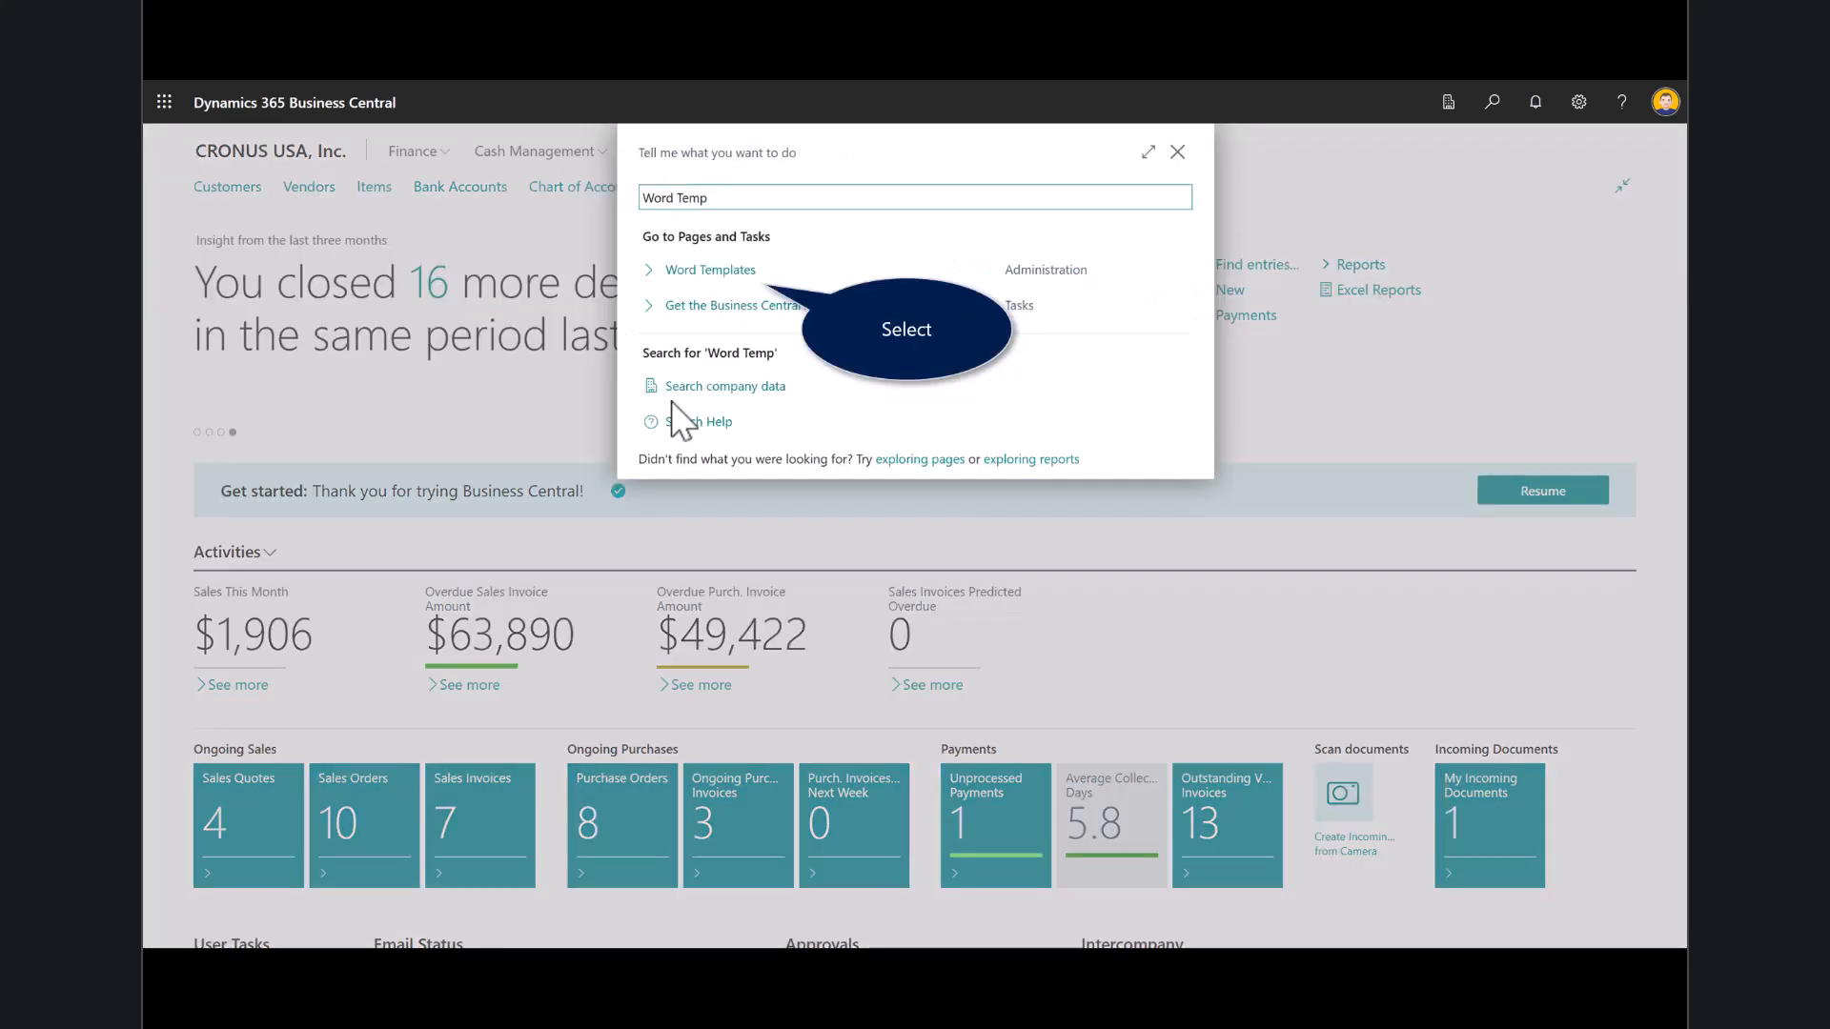
pyautogui.press('Return')
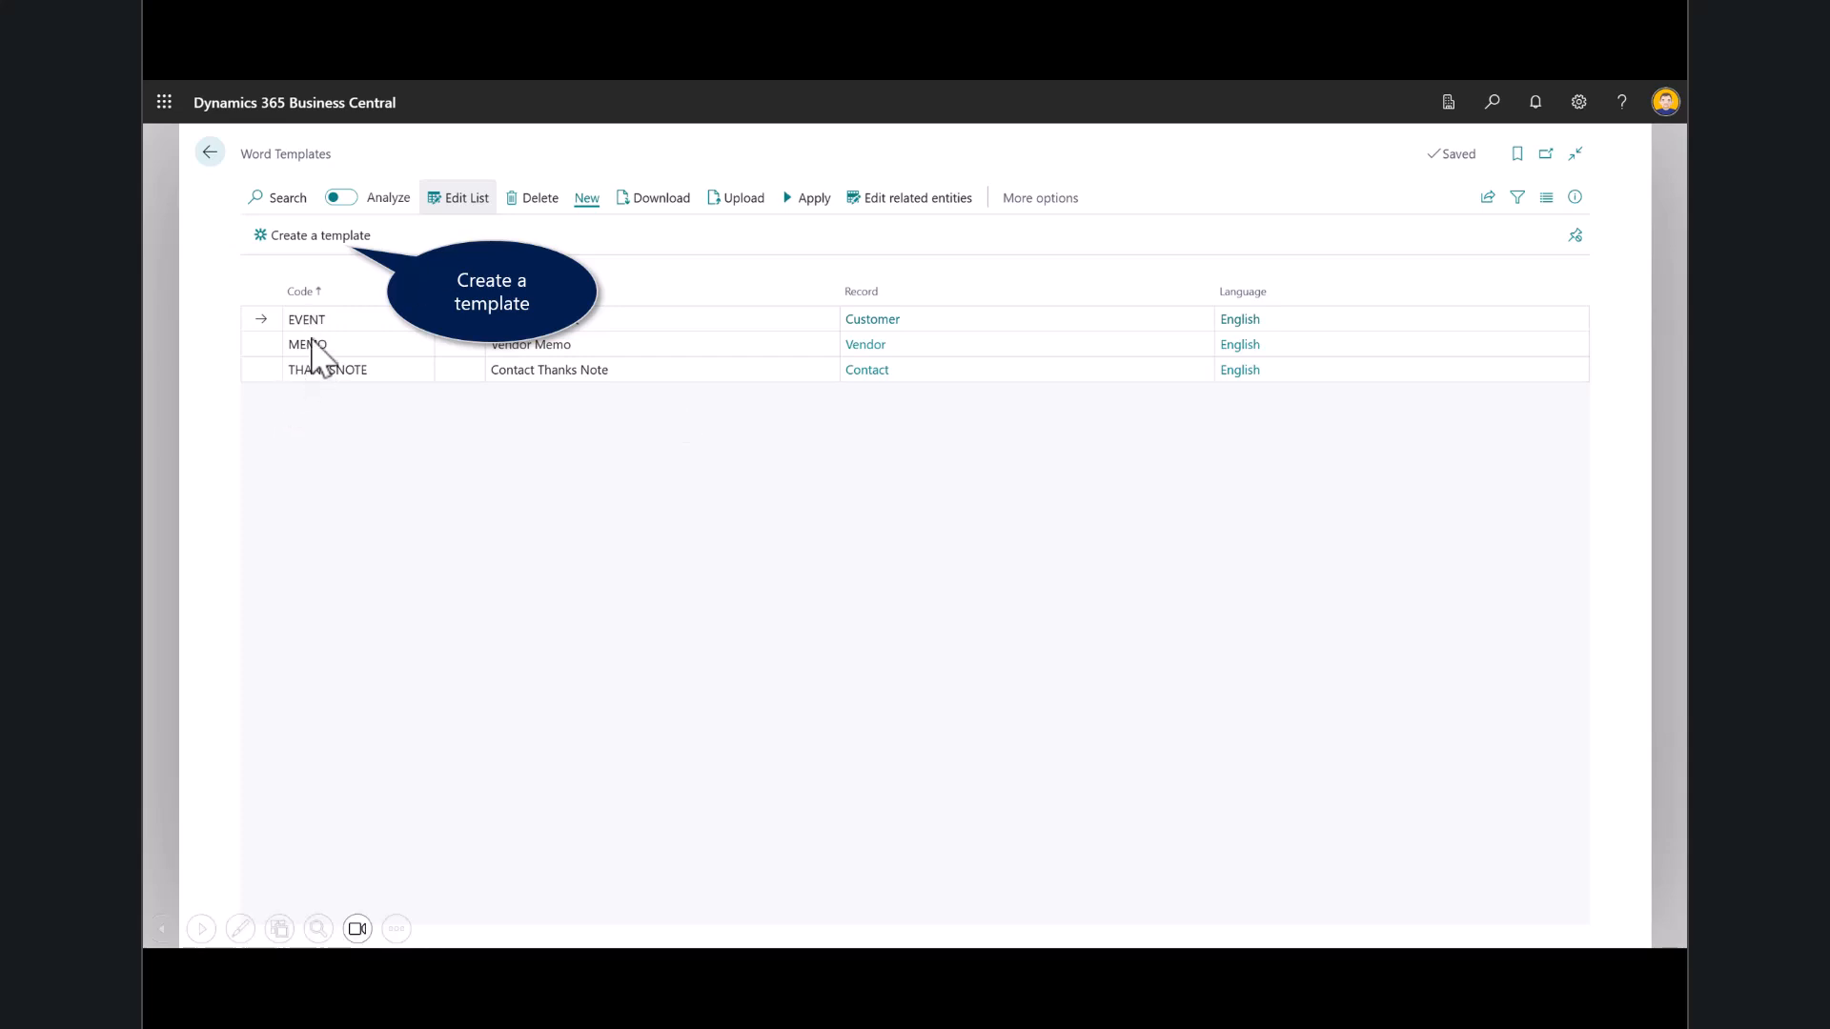
pyautogui.click(294, 236)
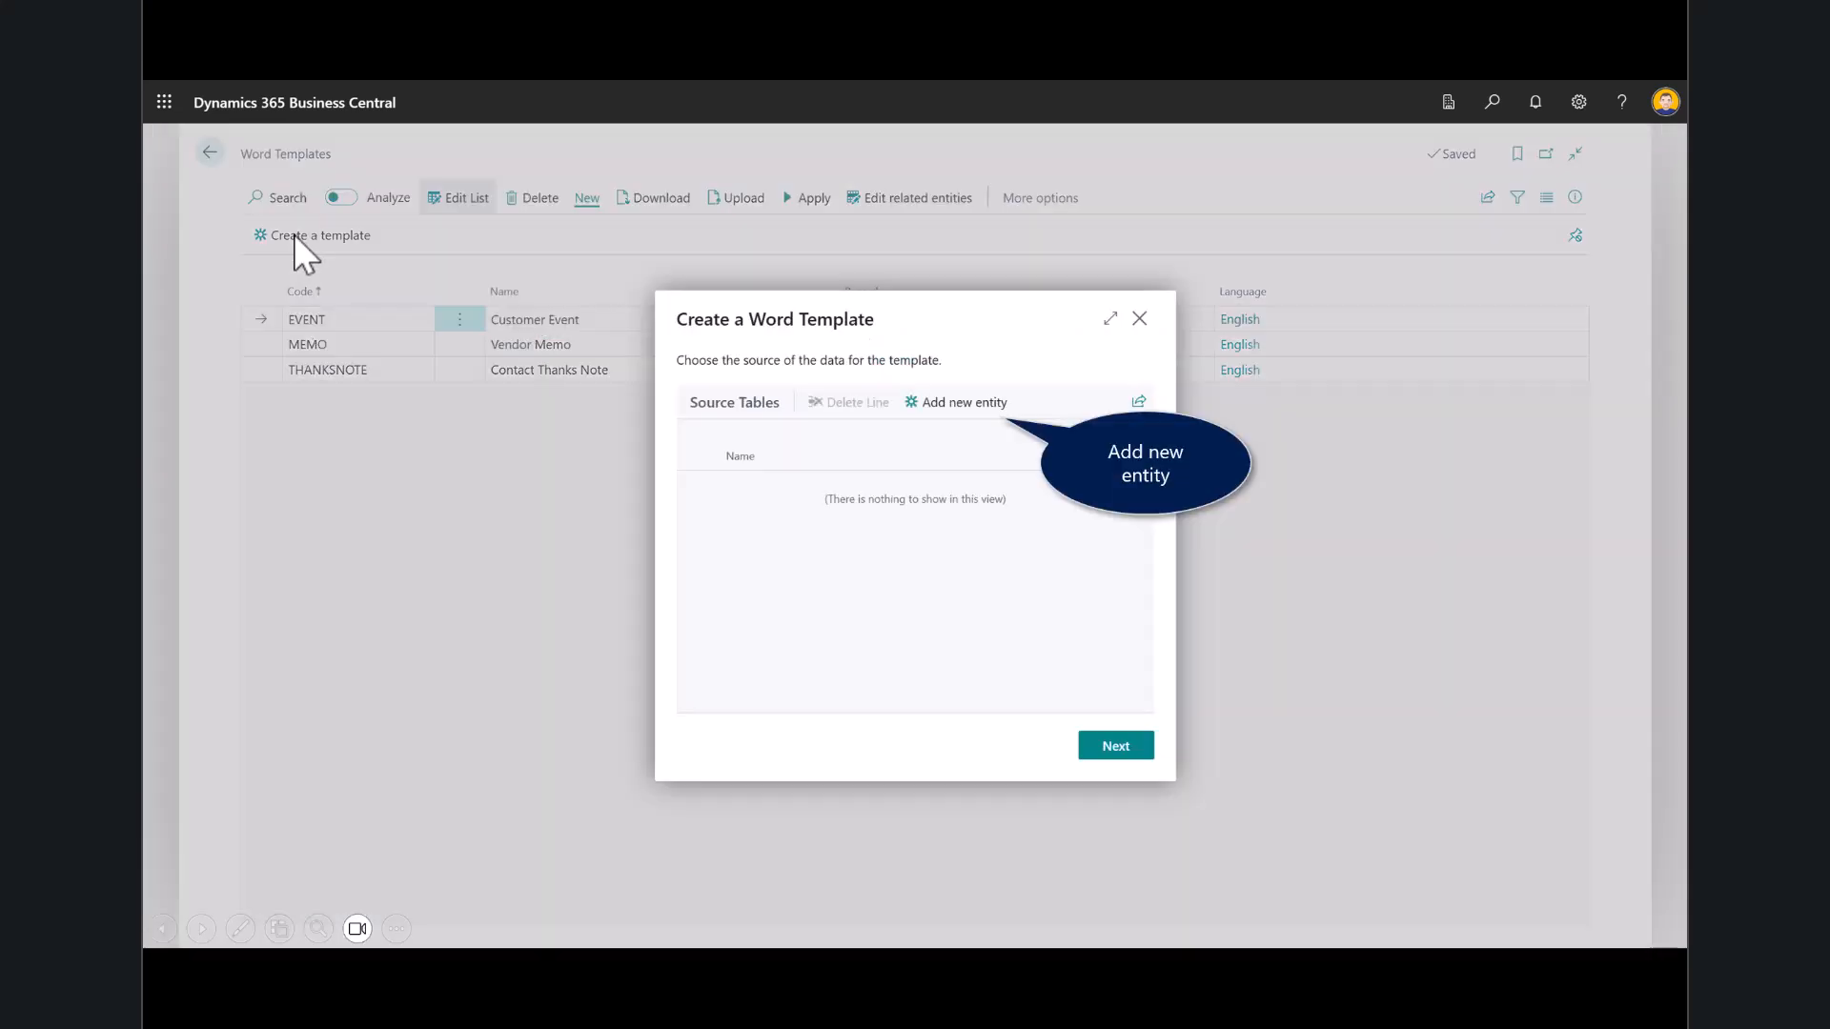
pyautogui.click(948, 404)
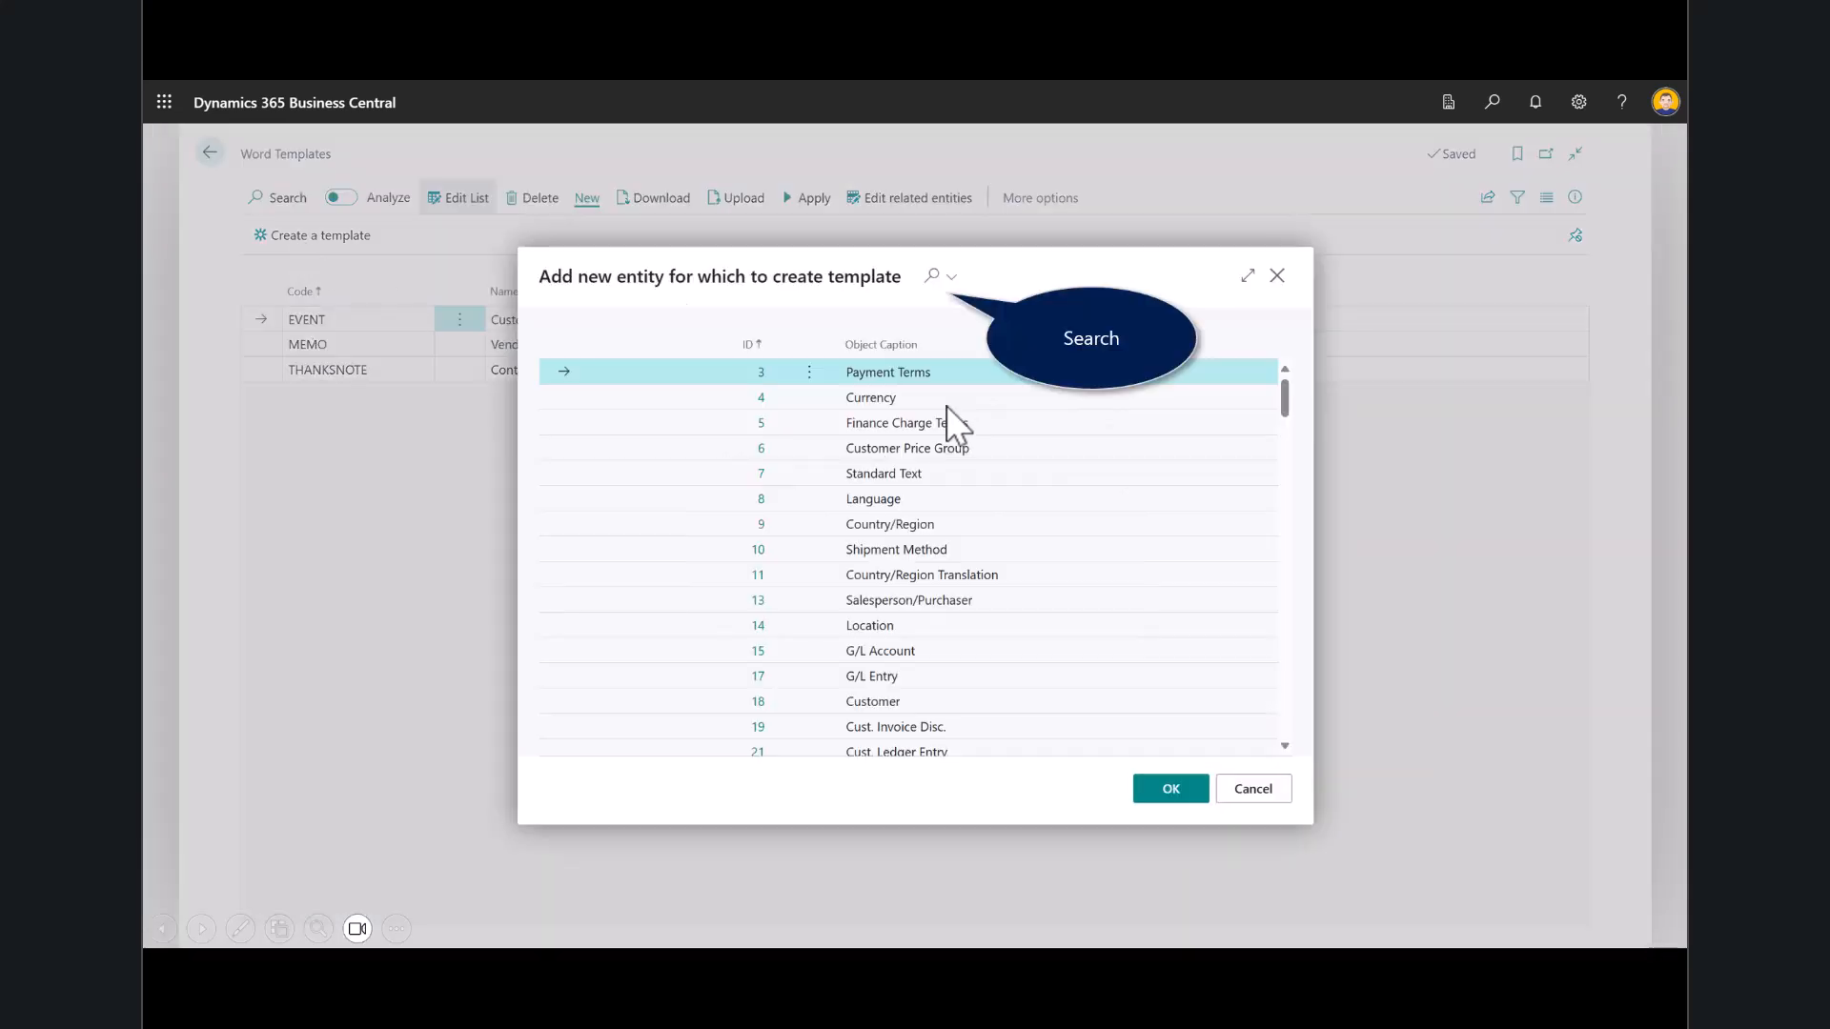
pyautogui.click(938, 279)
pyautogui.write('5050')
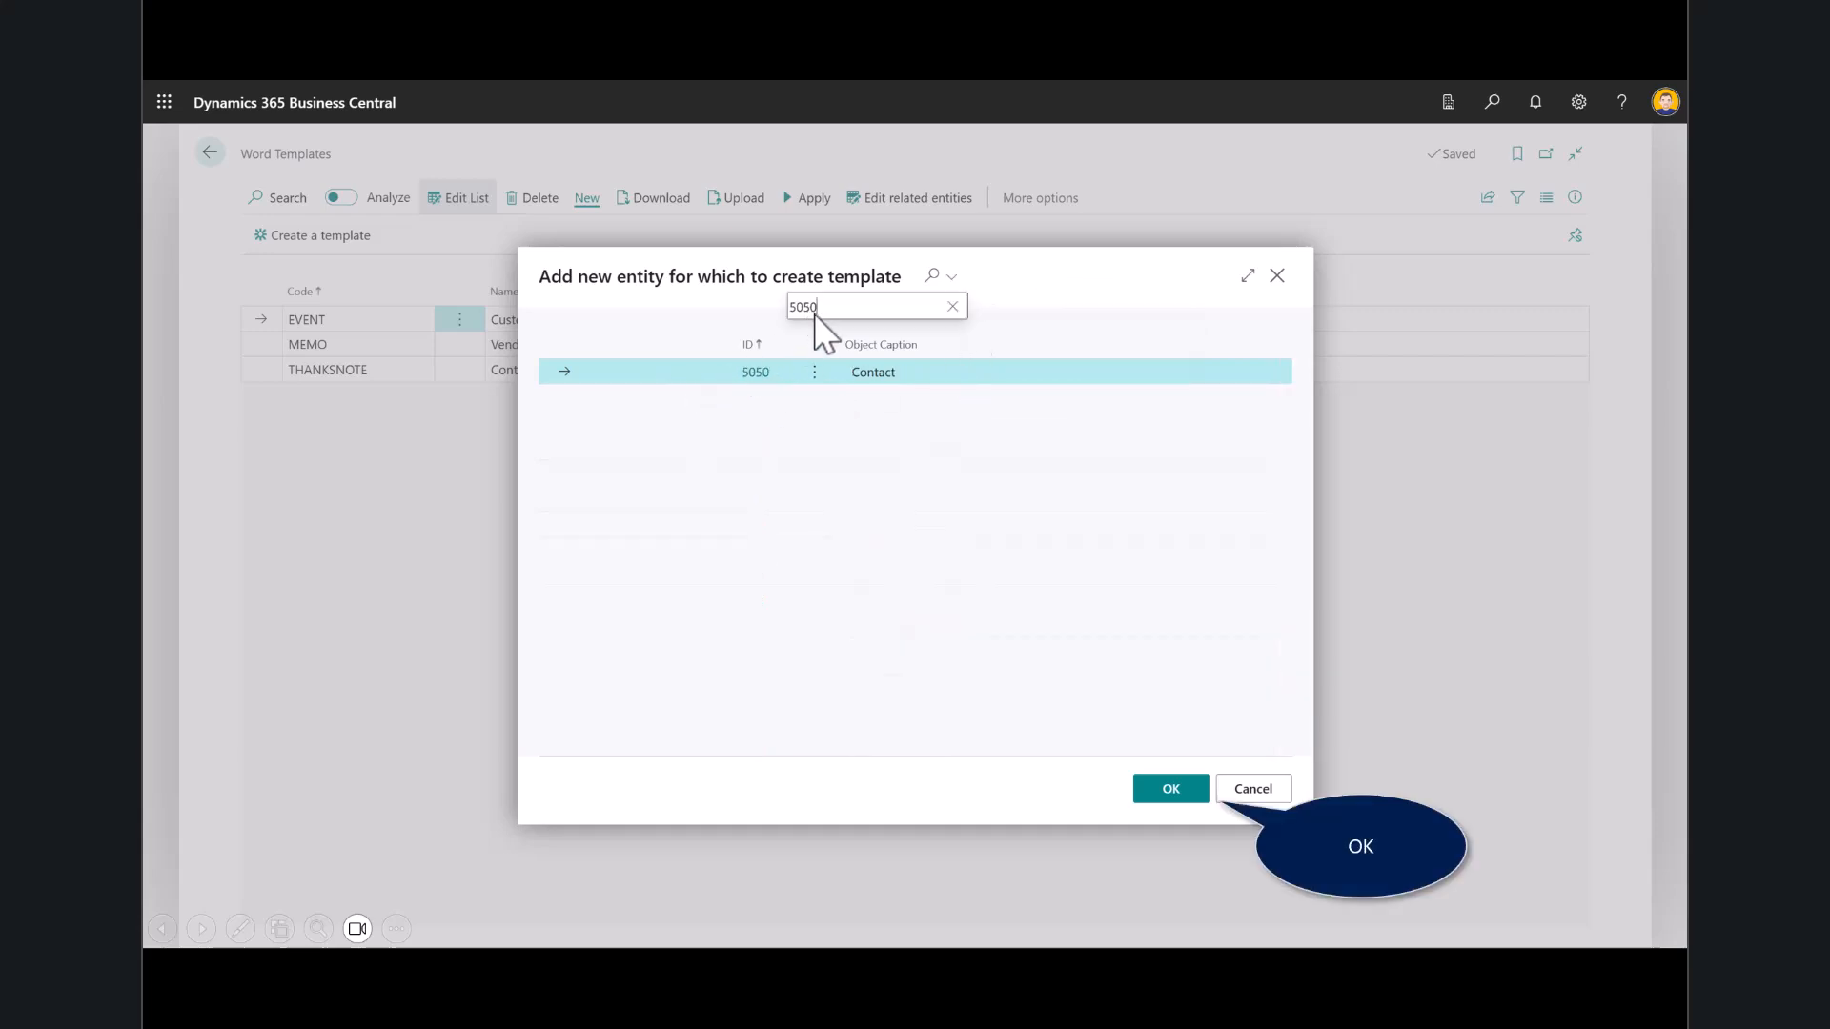
pyautogui.click(1180, 793)
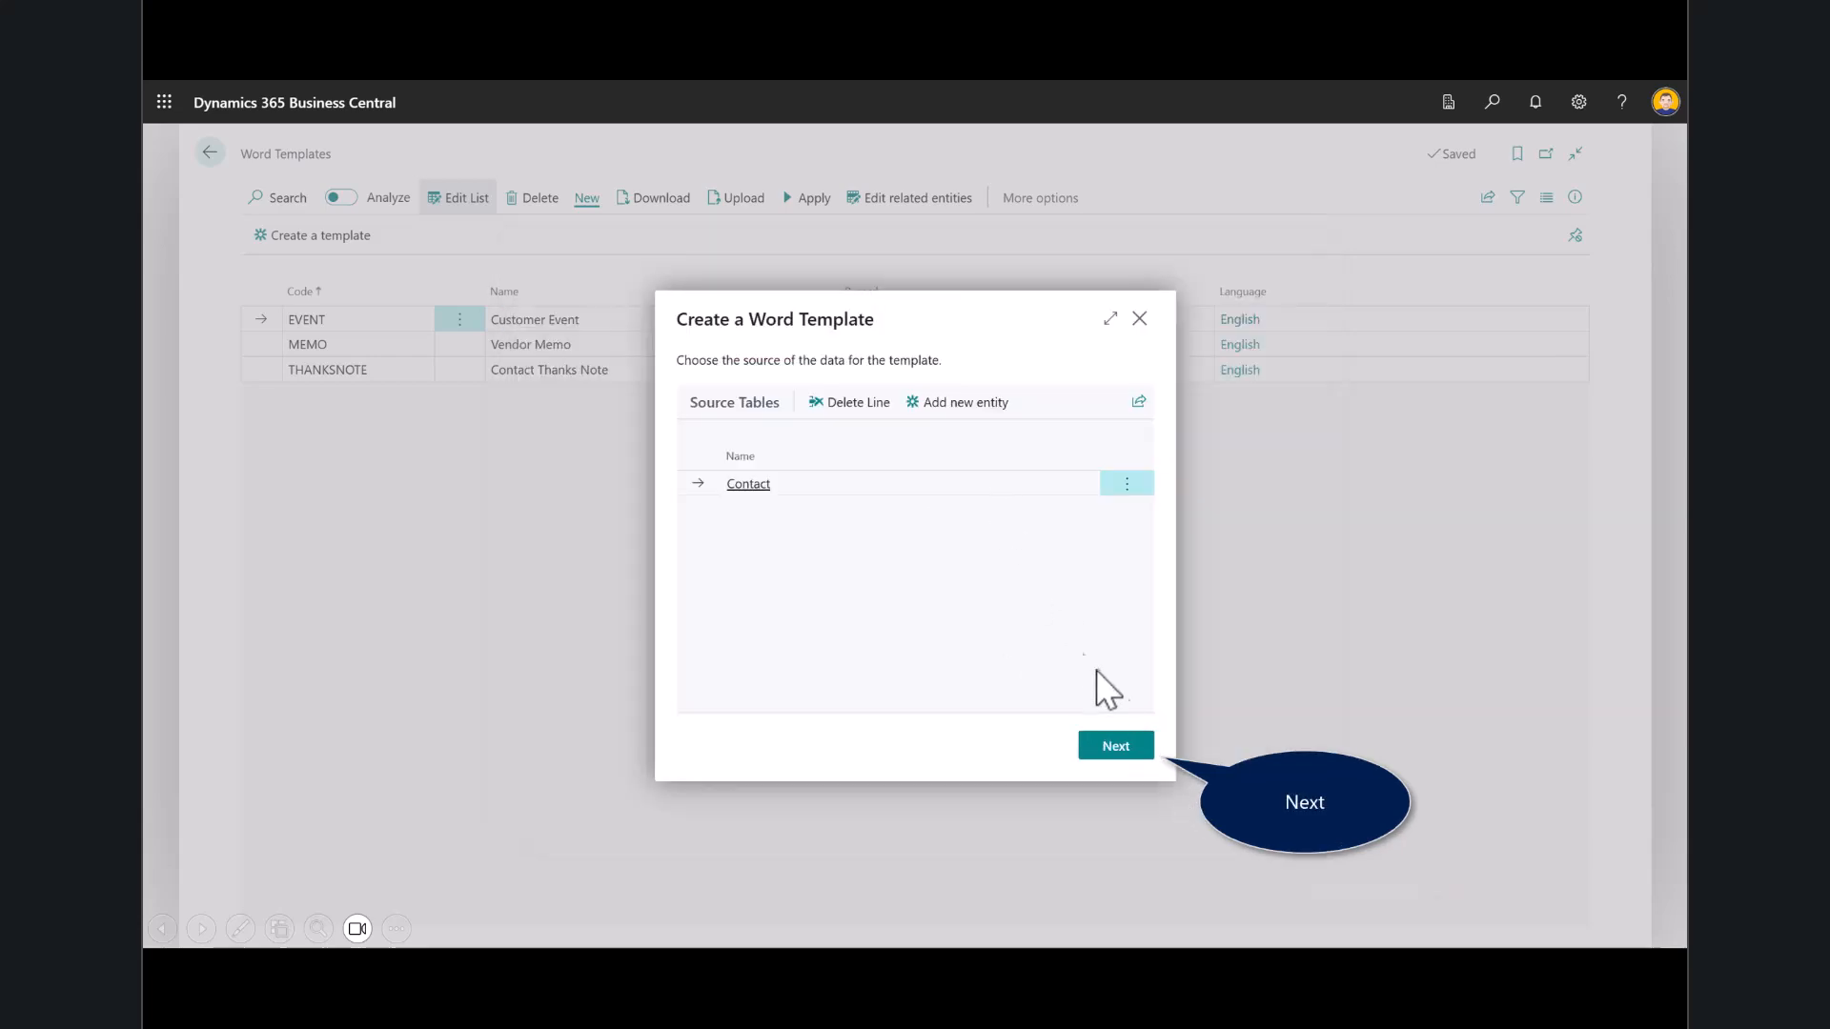
pyautogui.click(1140, 745)
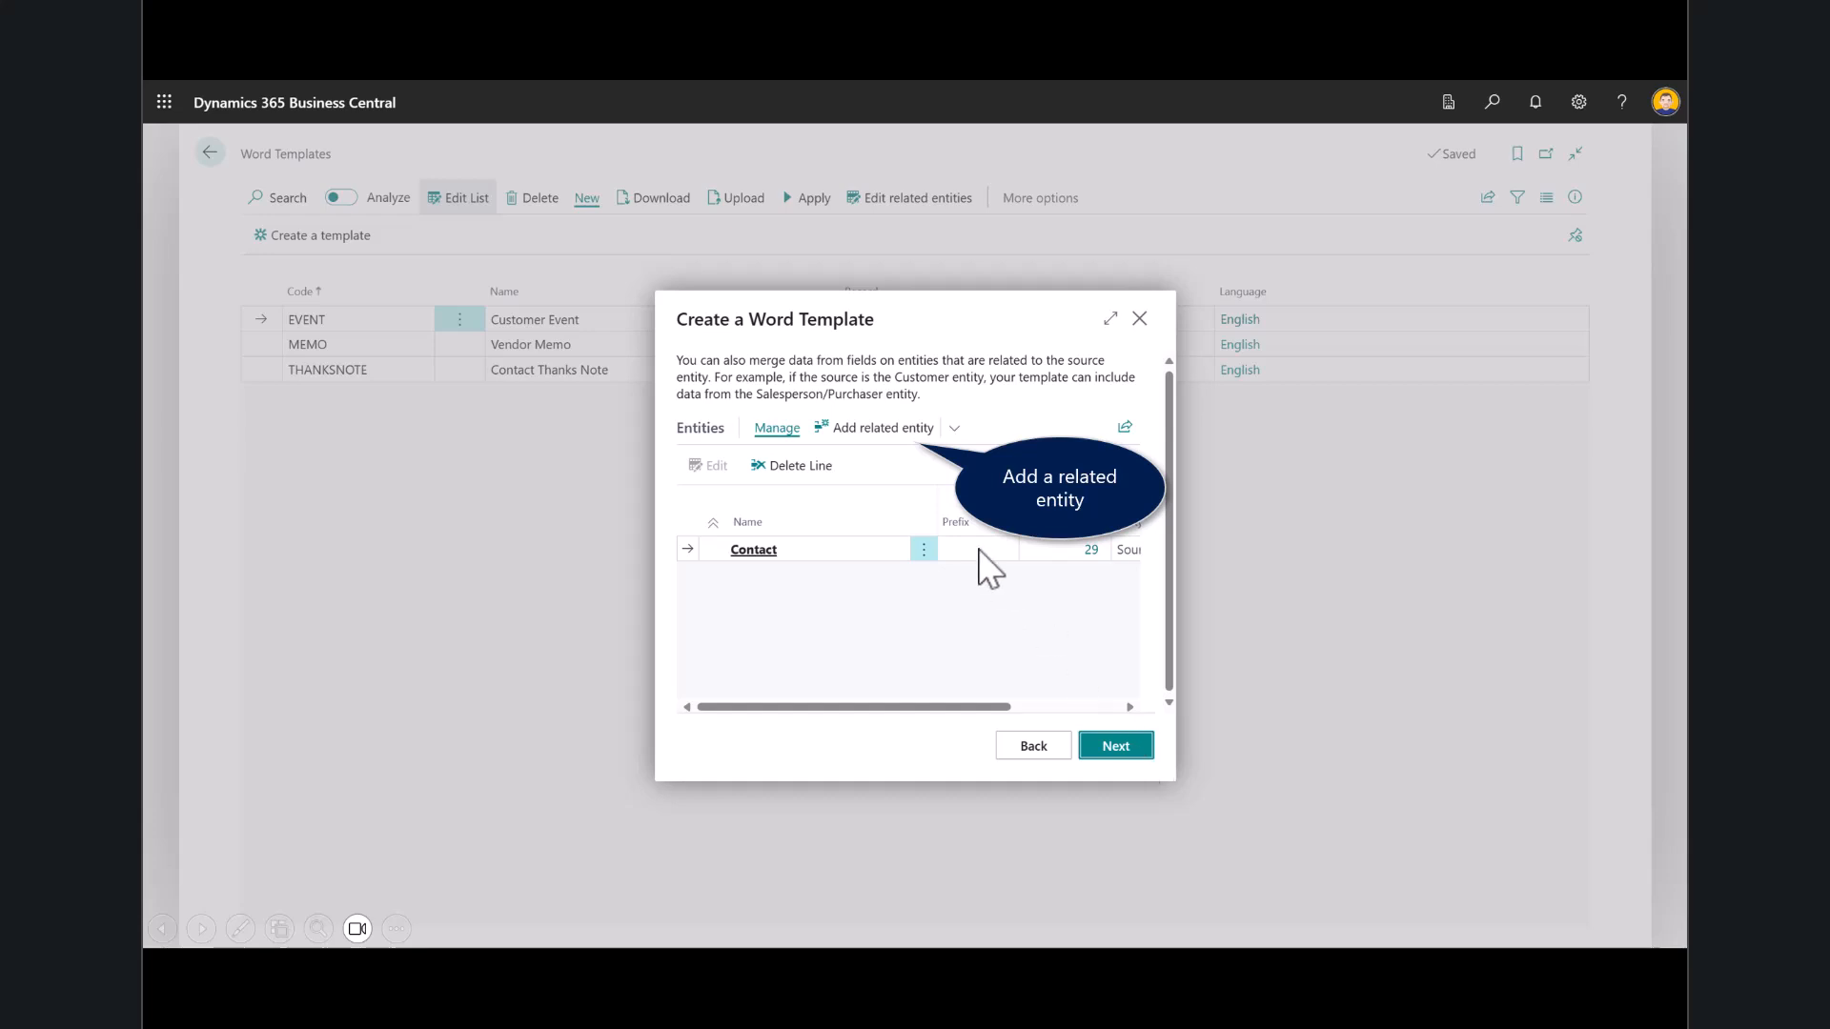
# Add Salesperson/Purchaser as a related entity of Contact with the field prefix SALES, and continue to the template download
pyautogui.click(886, 431)
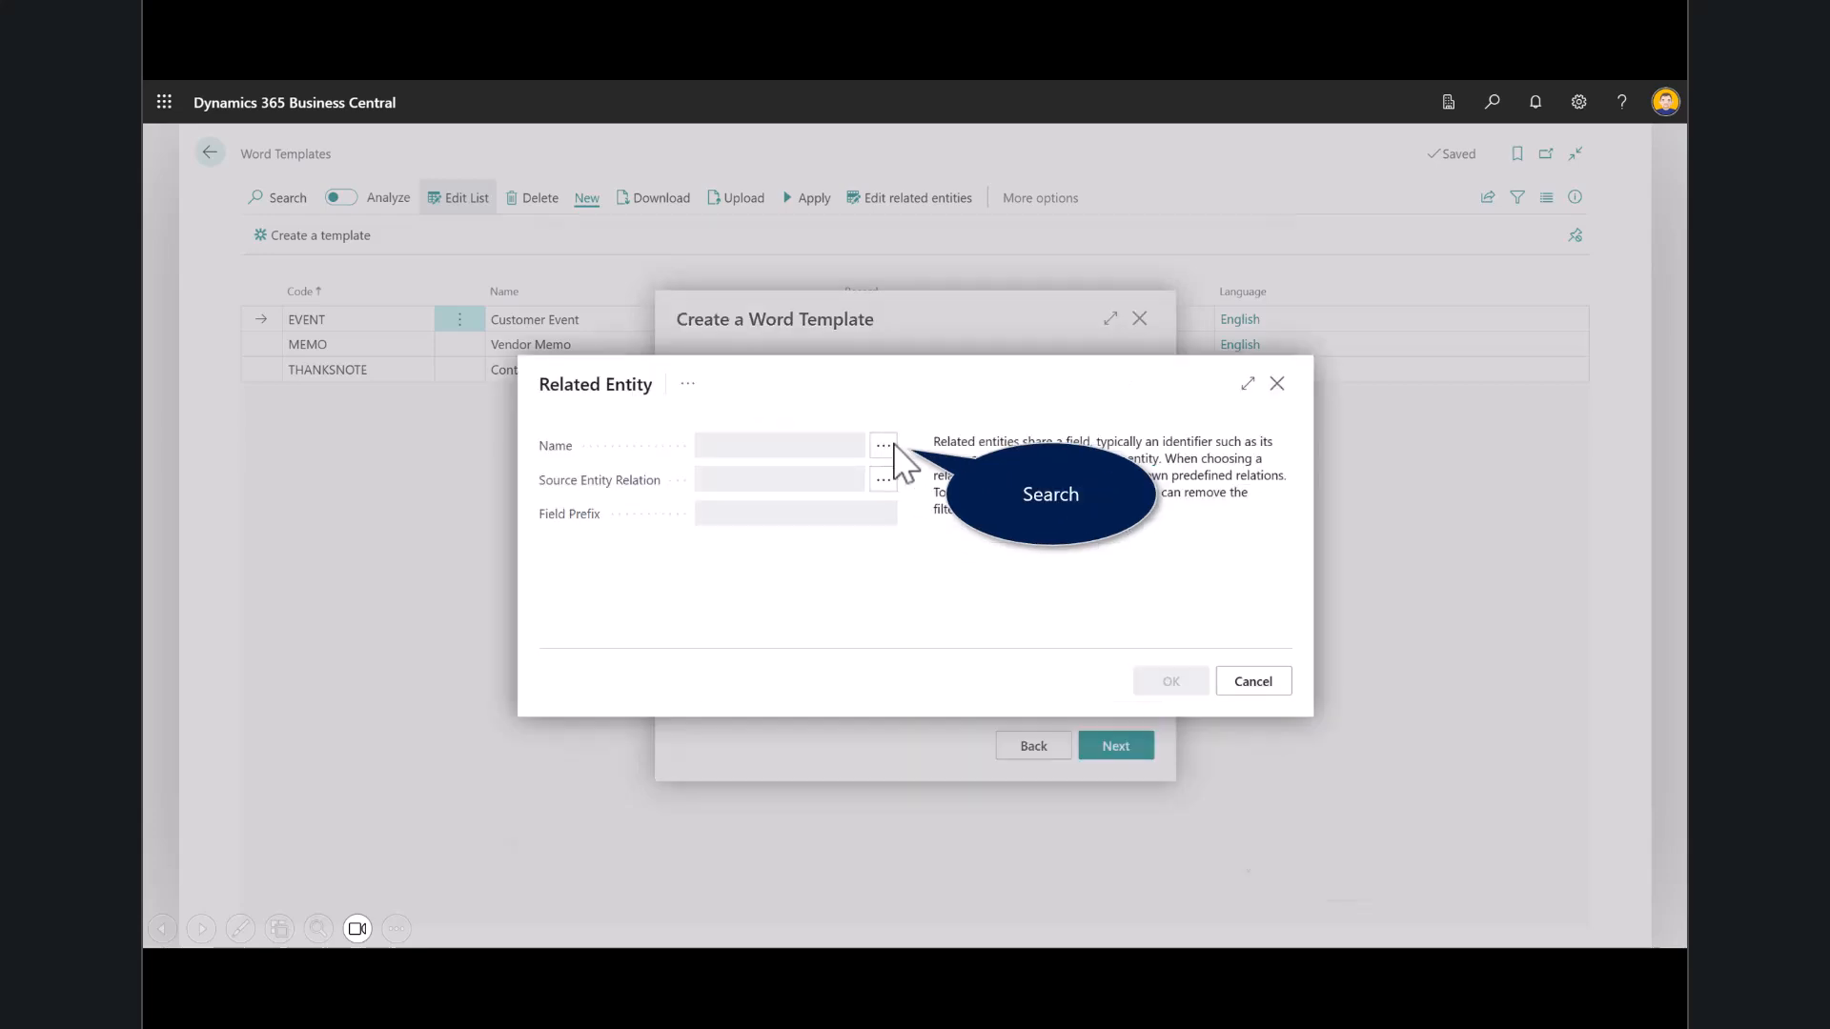
pyautogui.click(896, 448)
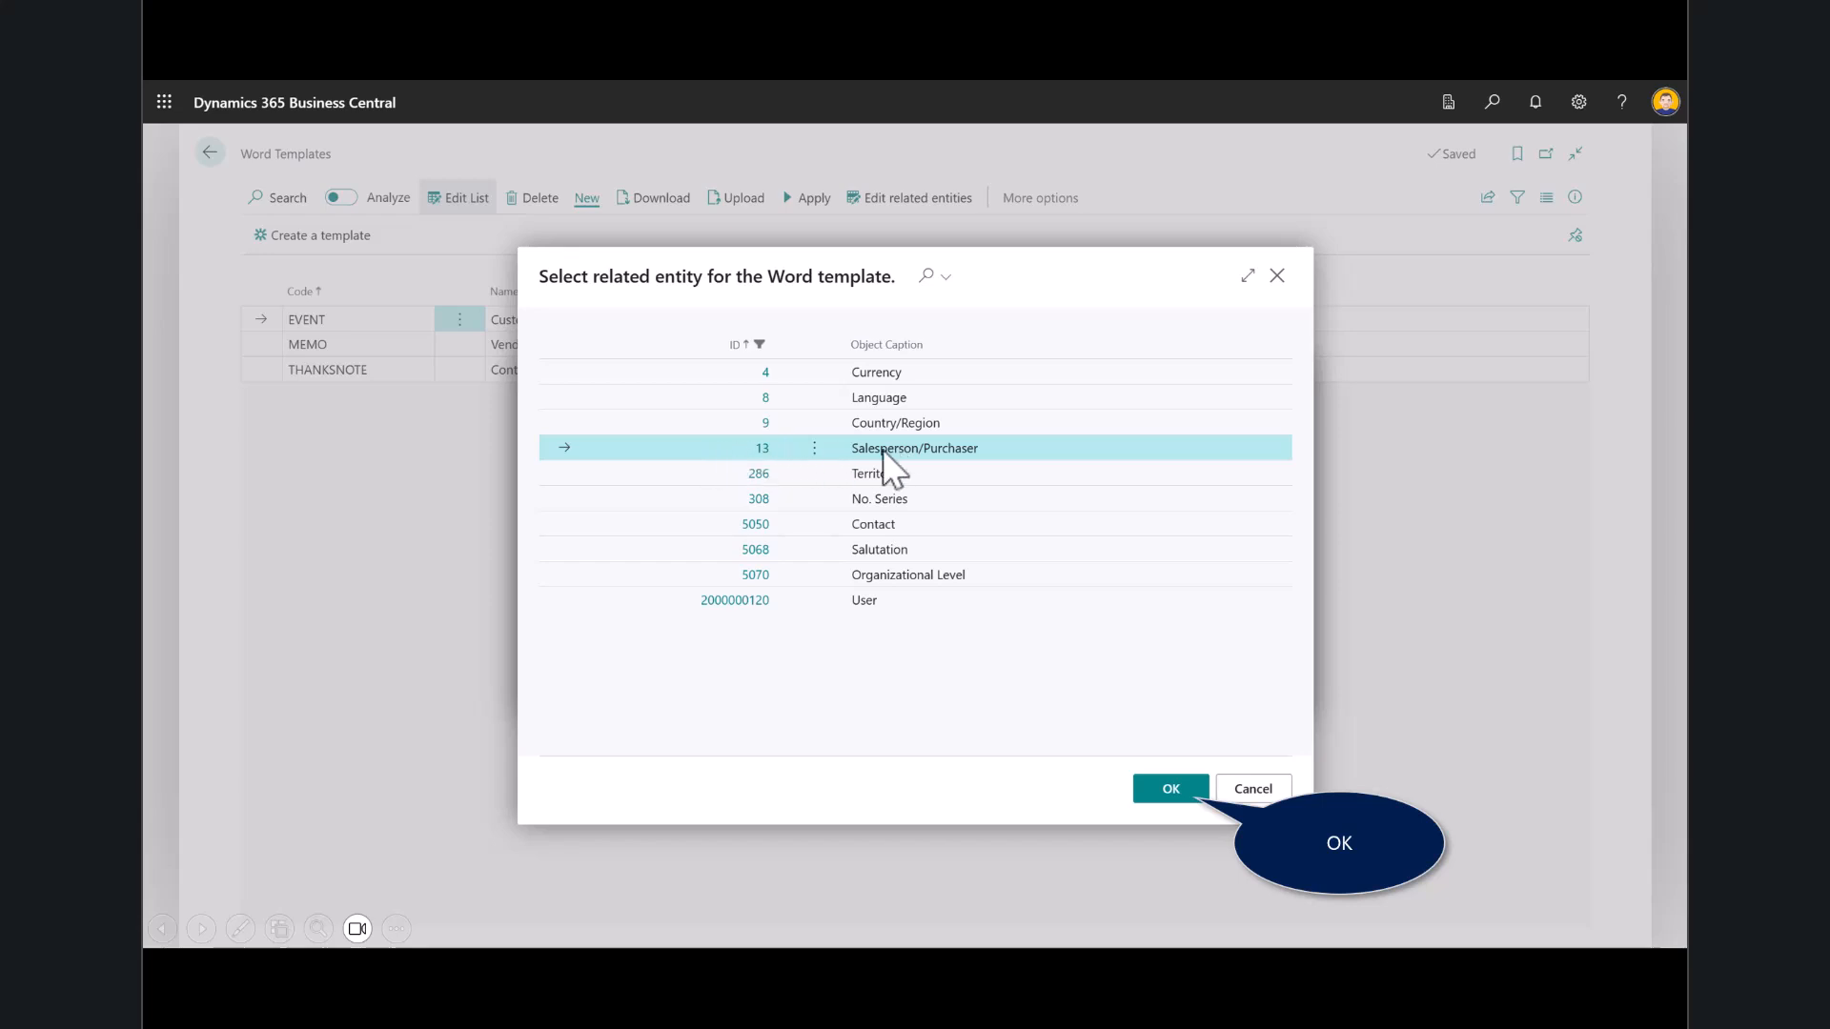
pyautogui.click(883, 450)
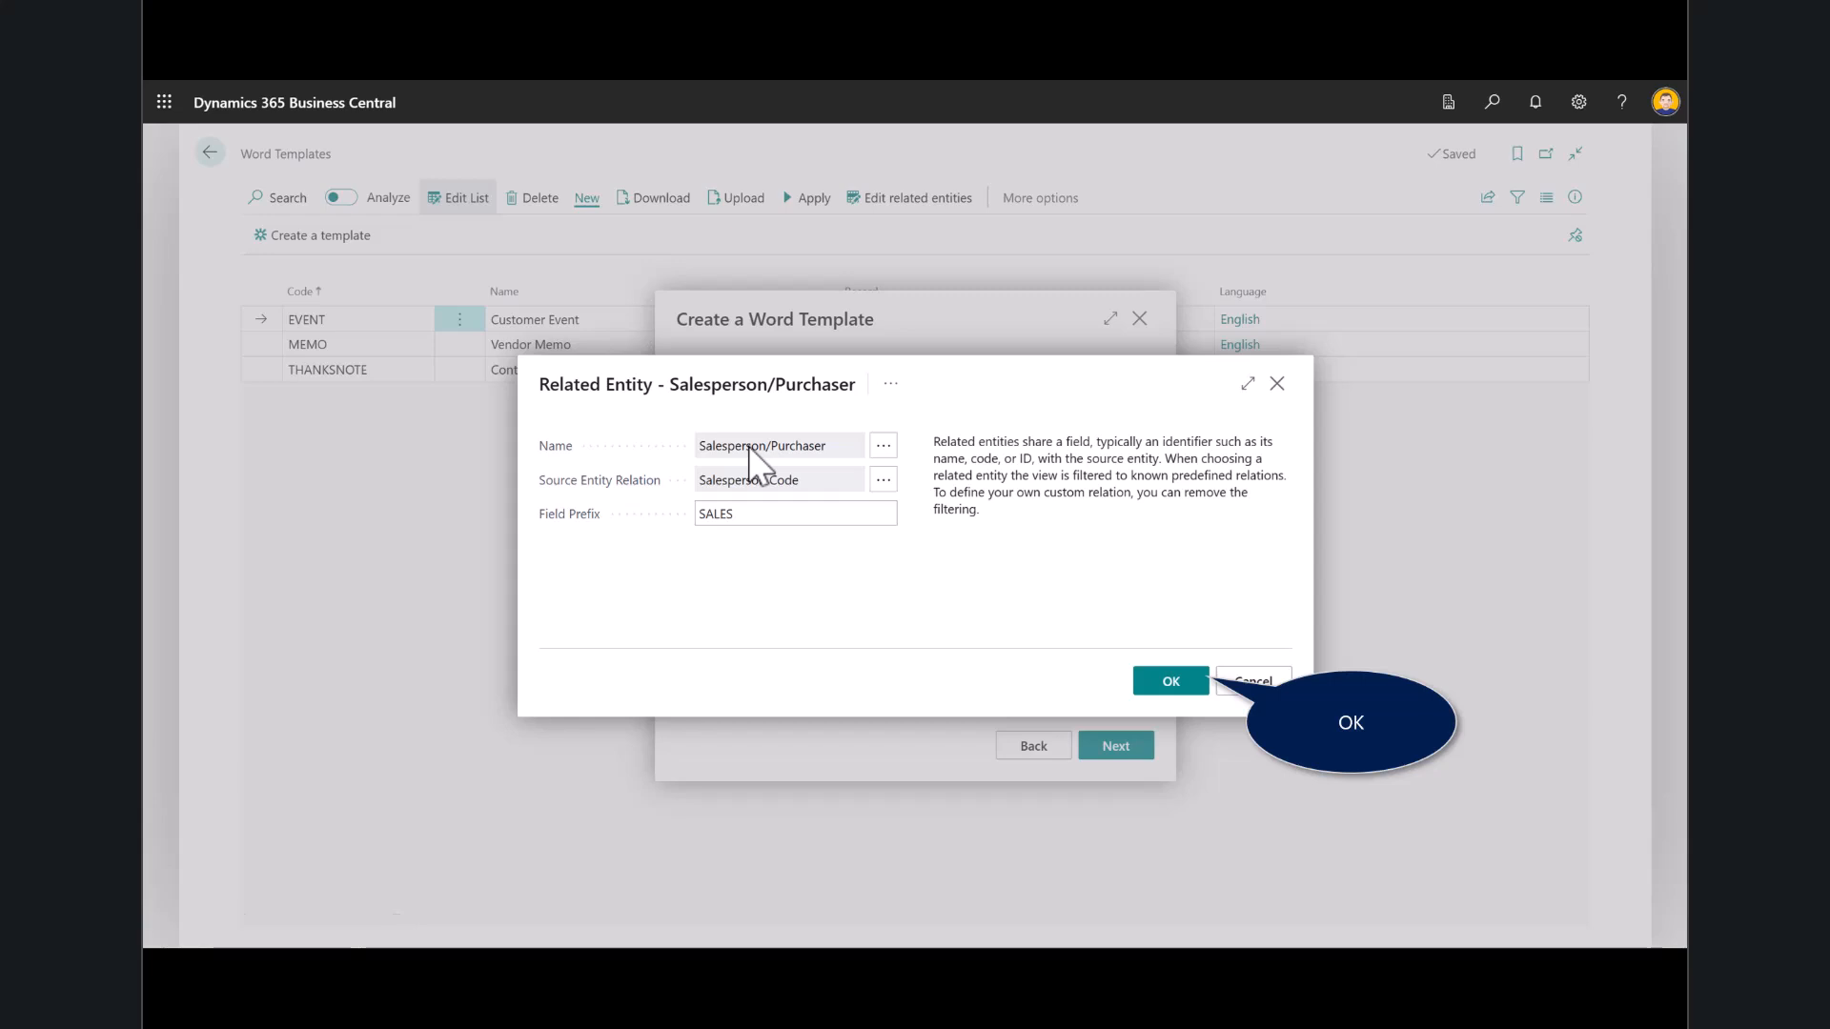
pyautogui.click(1164, 682)
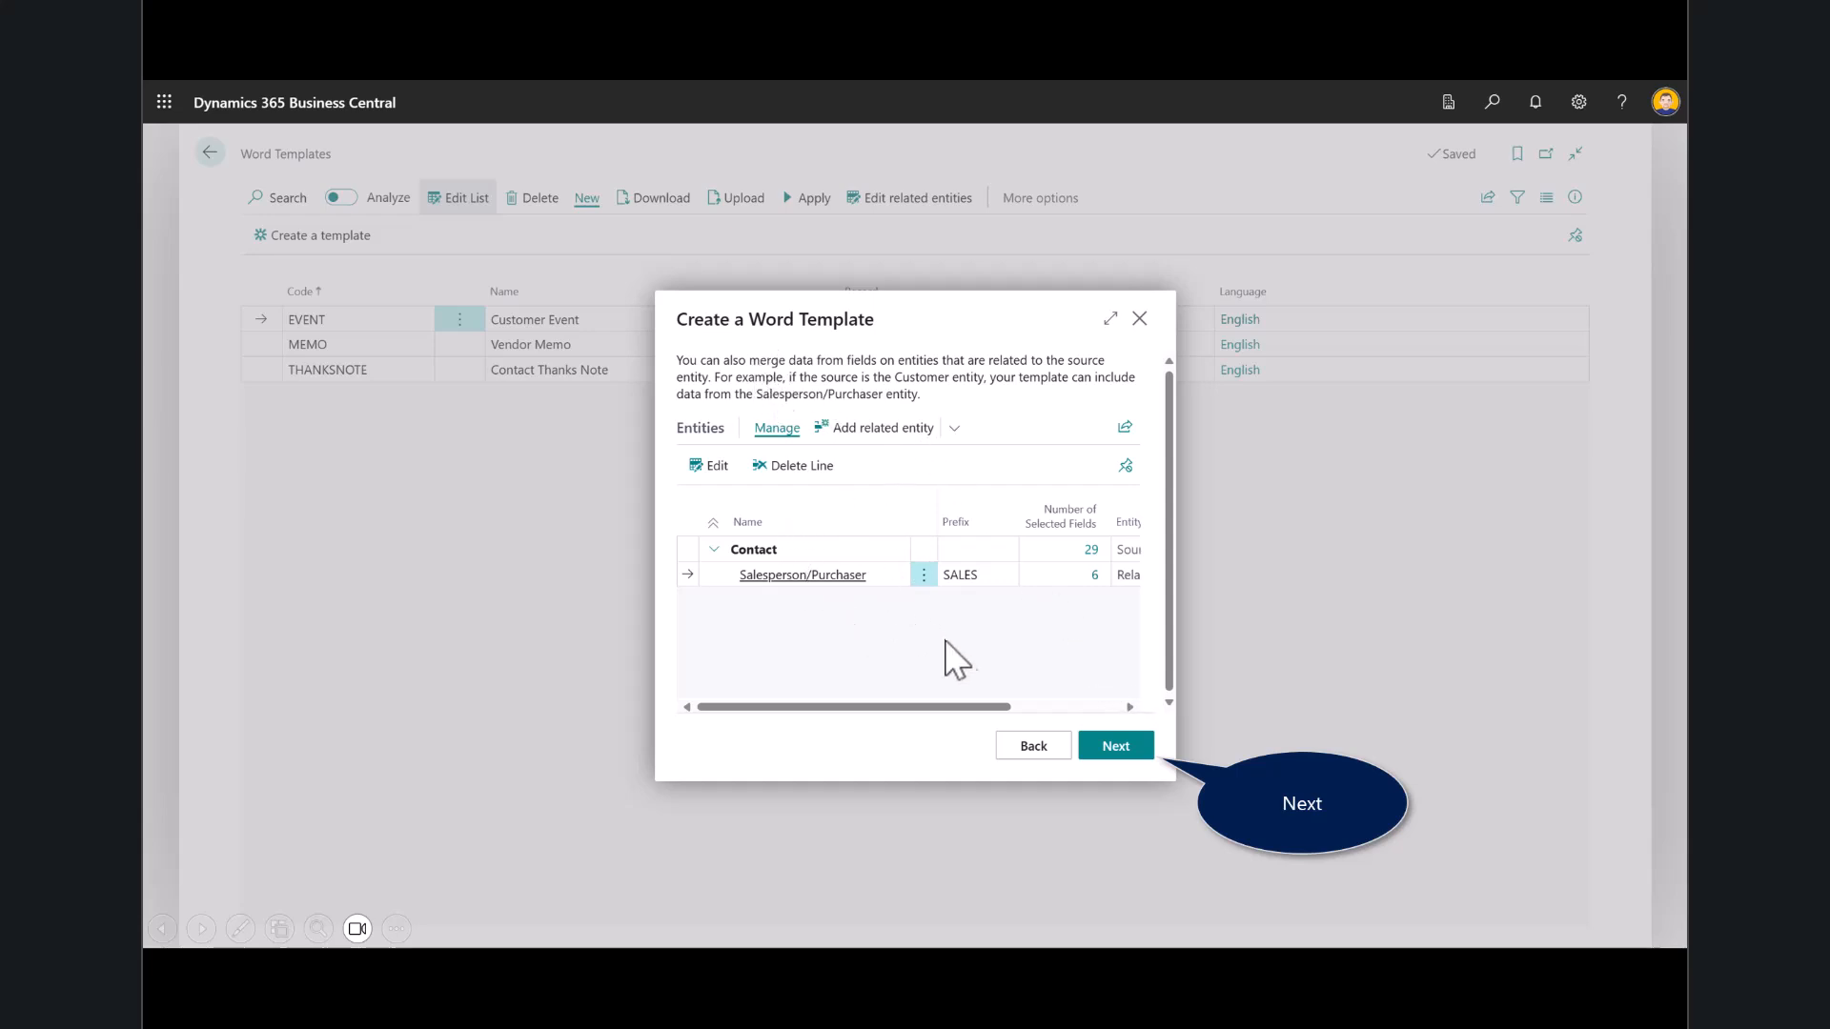
pyautogui.click(1119, 753)
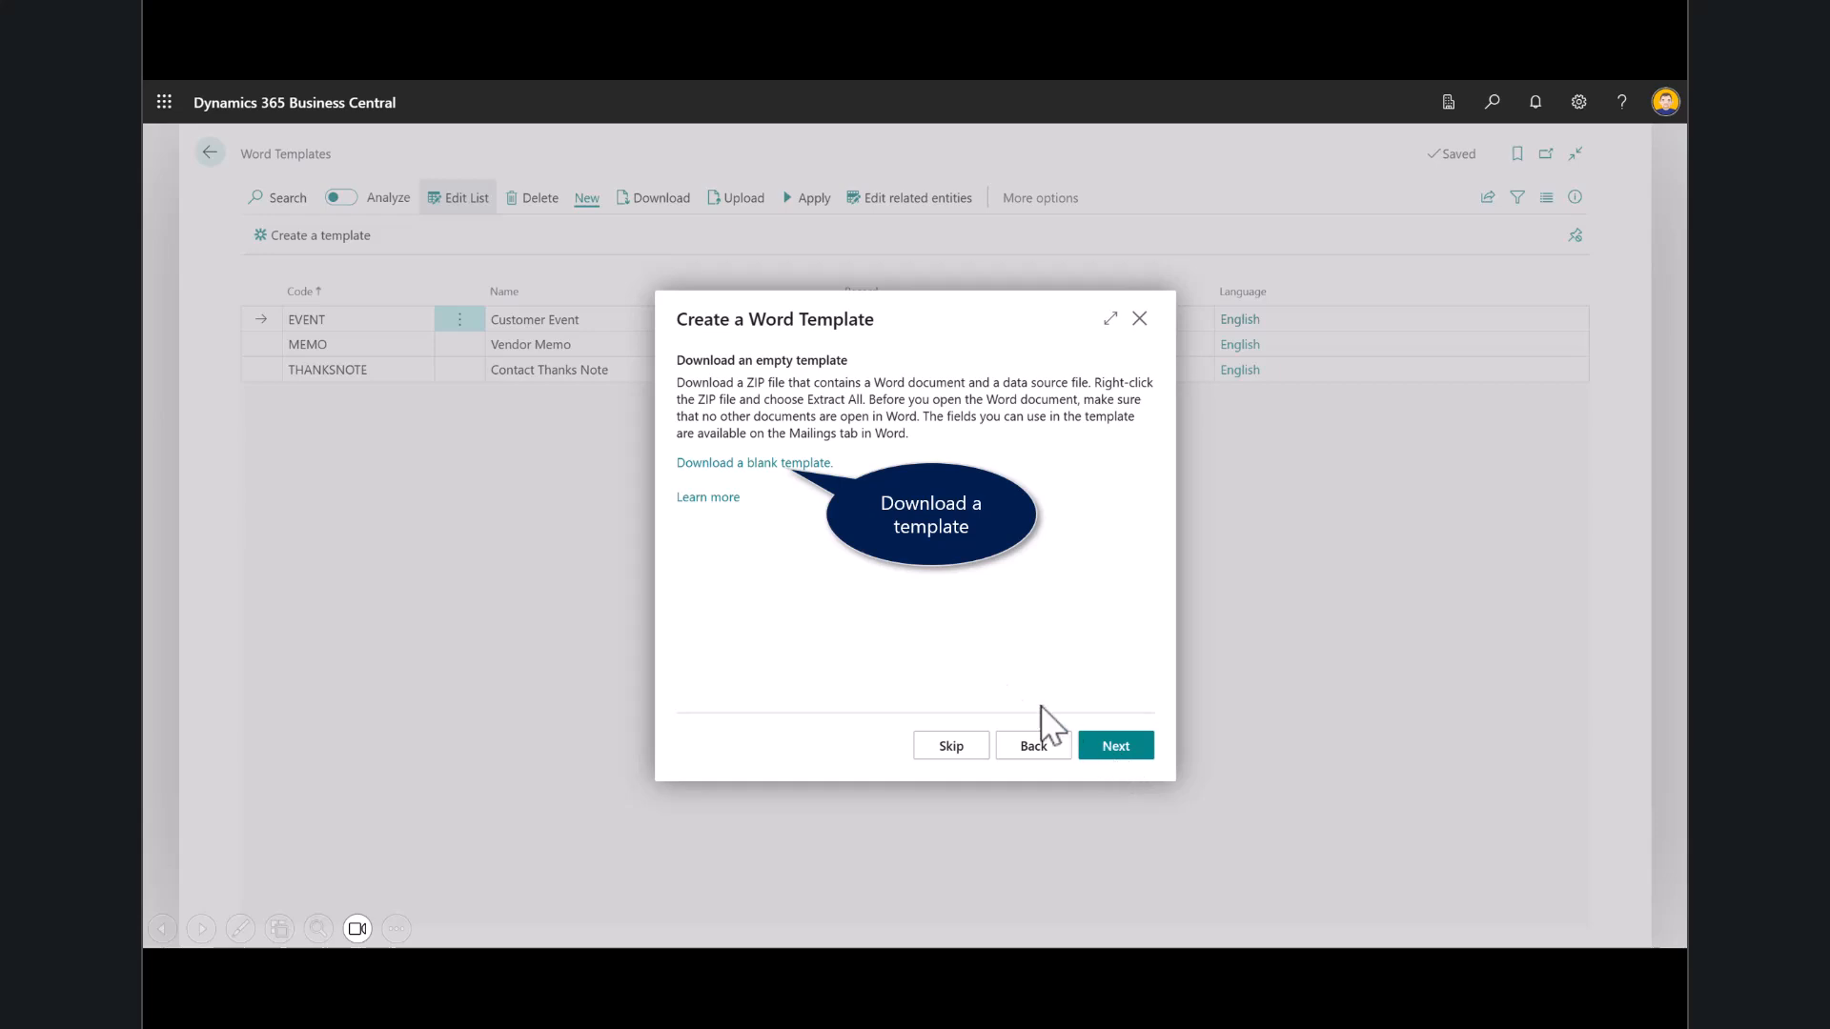
# Download the blank template ZIP and copy its Contact_Template and DataSource files into the Downloads folder
pyautogui.click(740, 463)
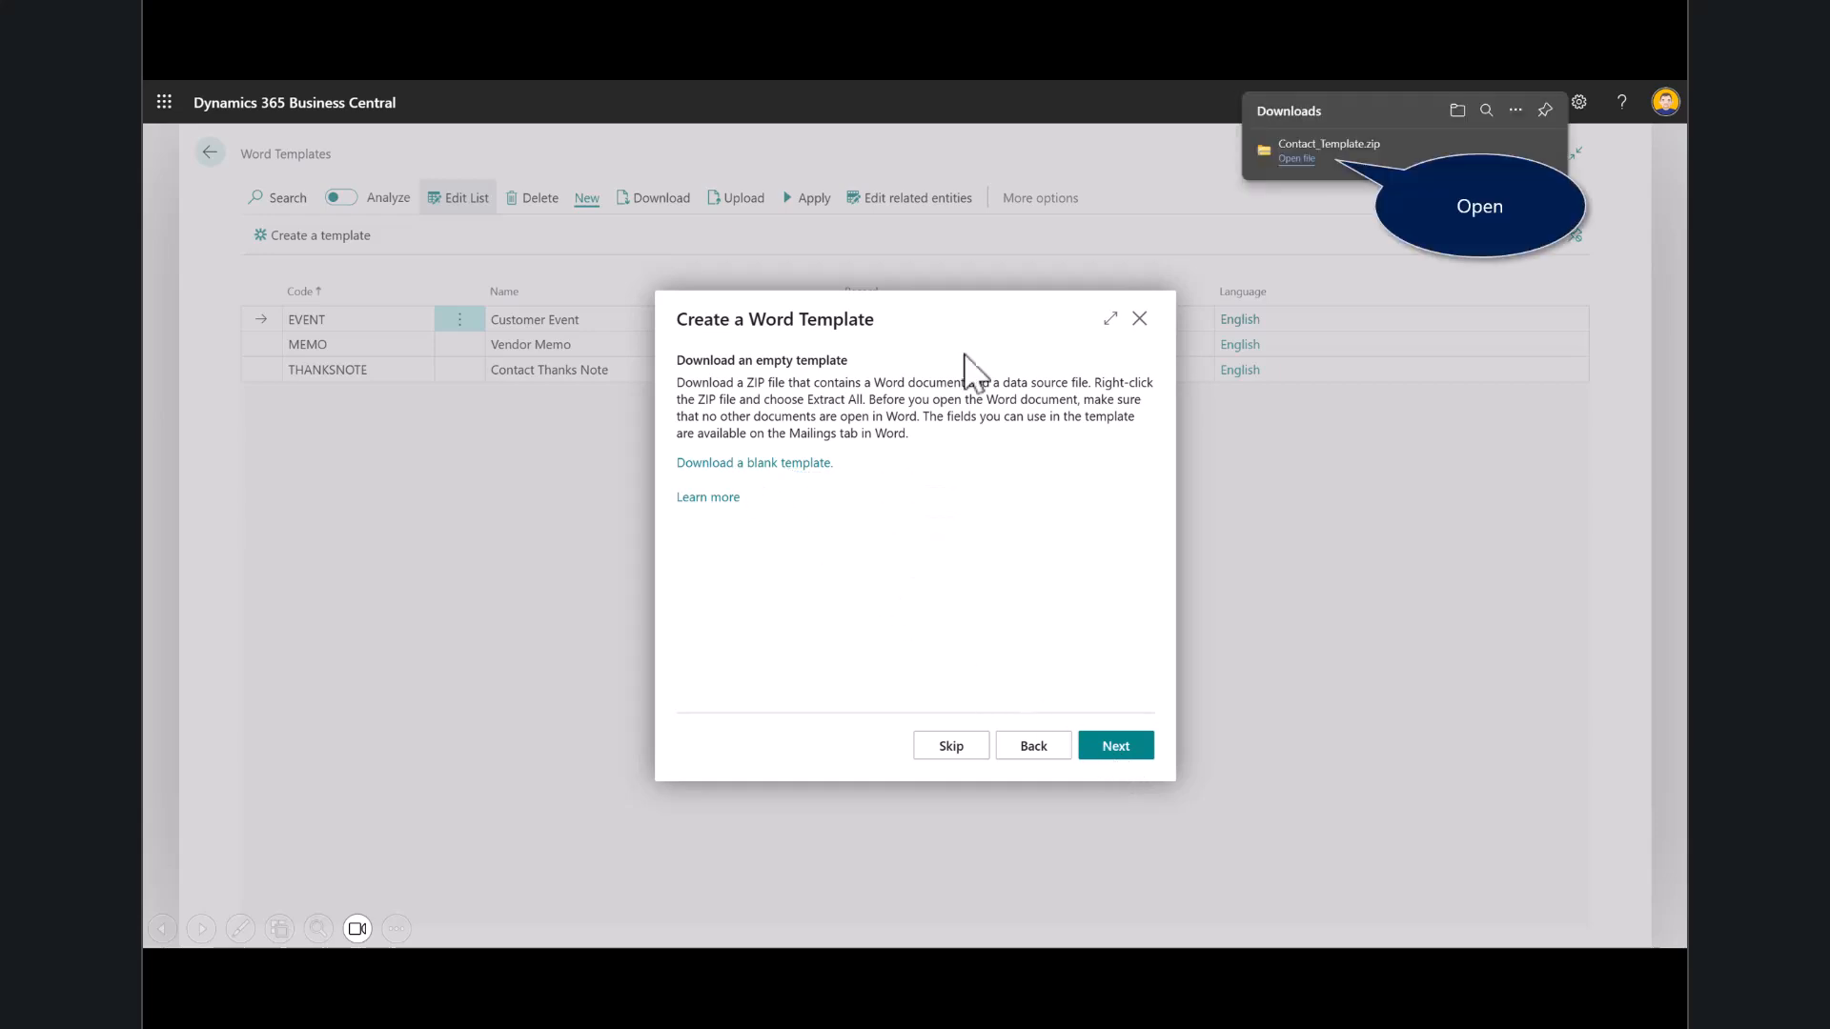
pyautogui.click(1319, 156)
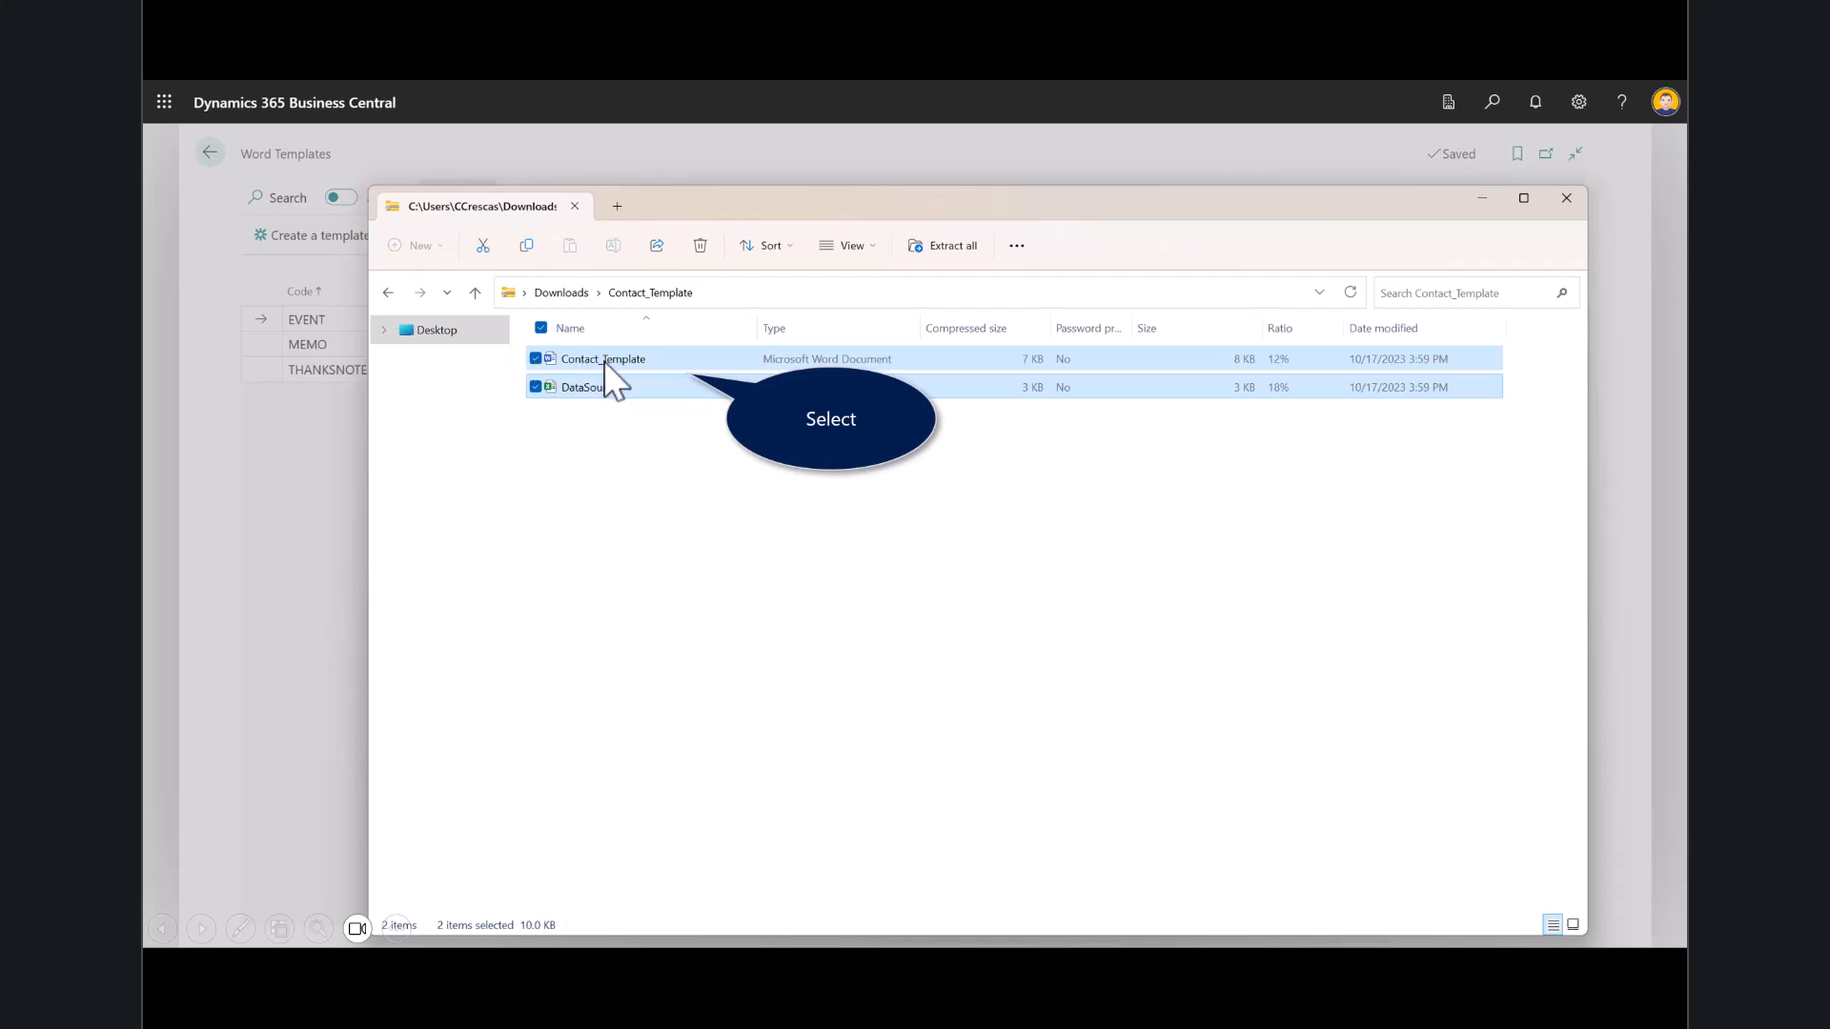
pyautogui.rightClick(665, 390)
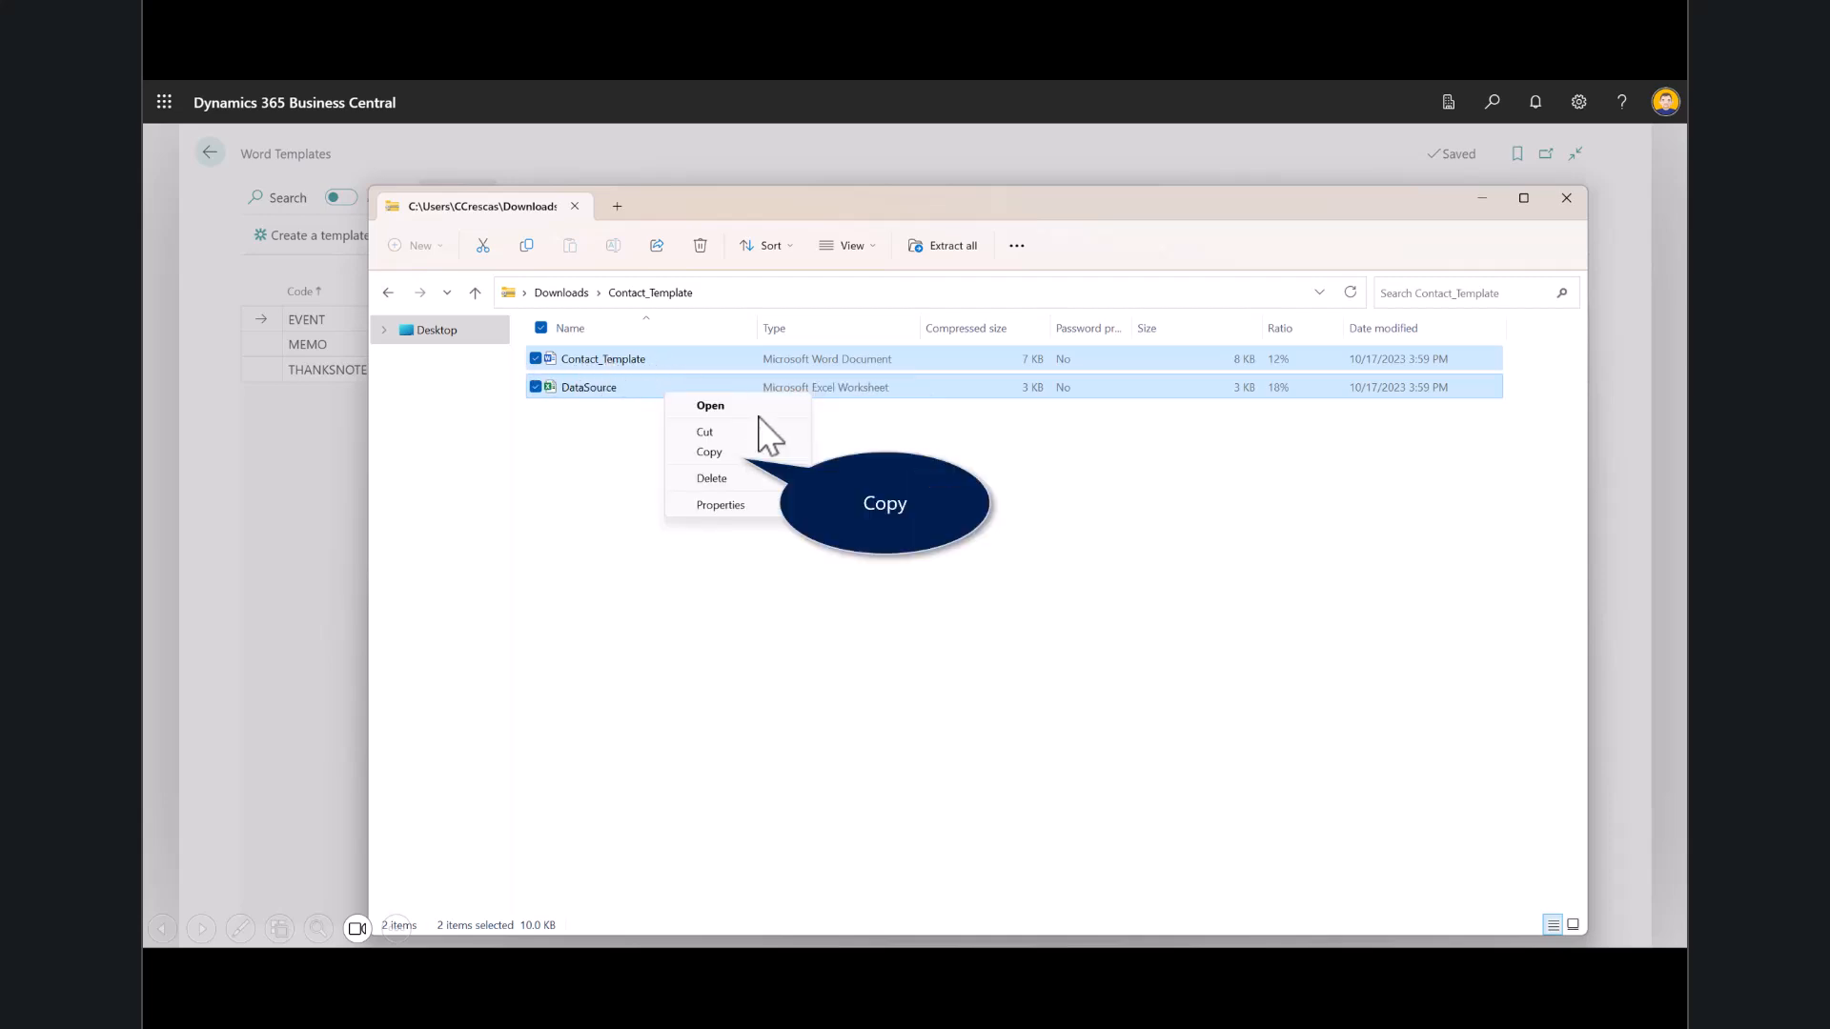
pyautogui.click(710, 452)
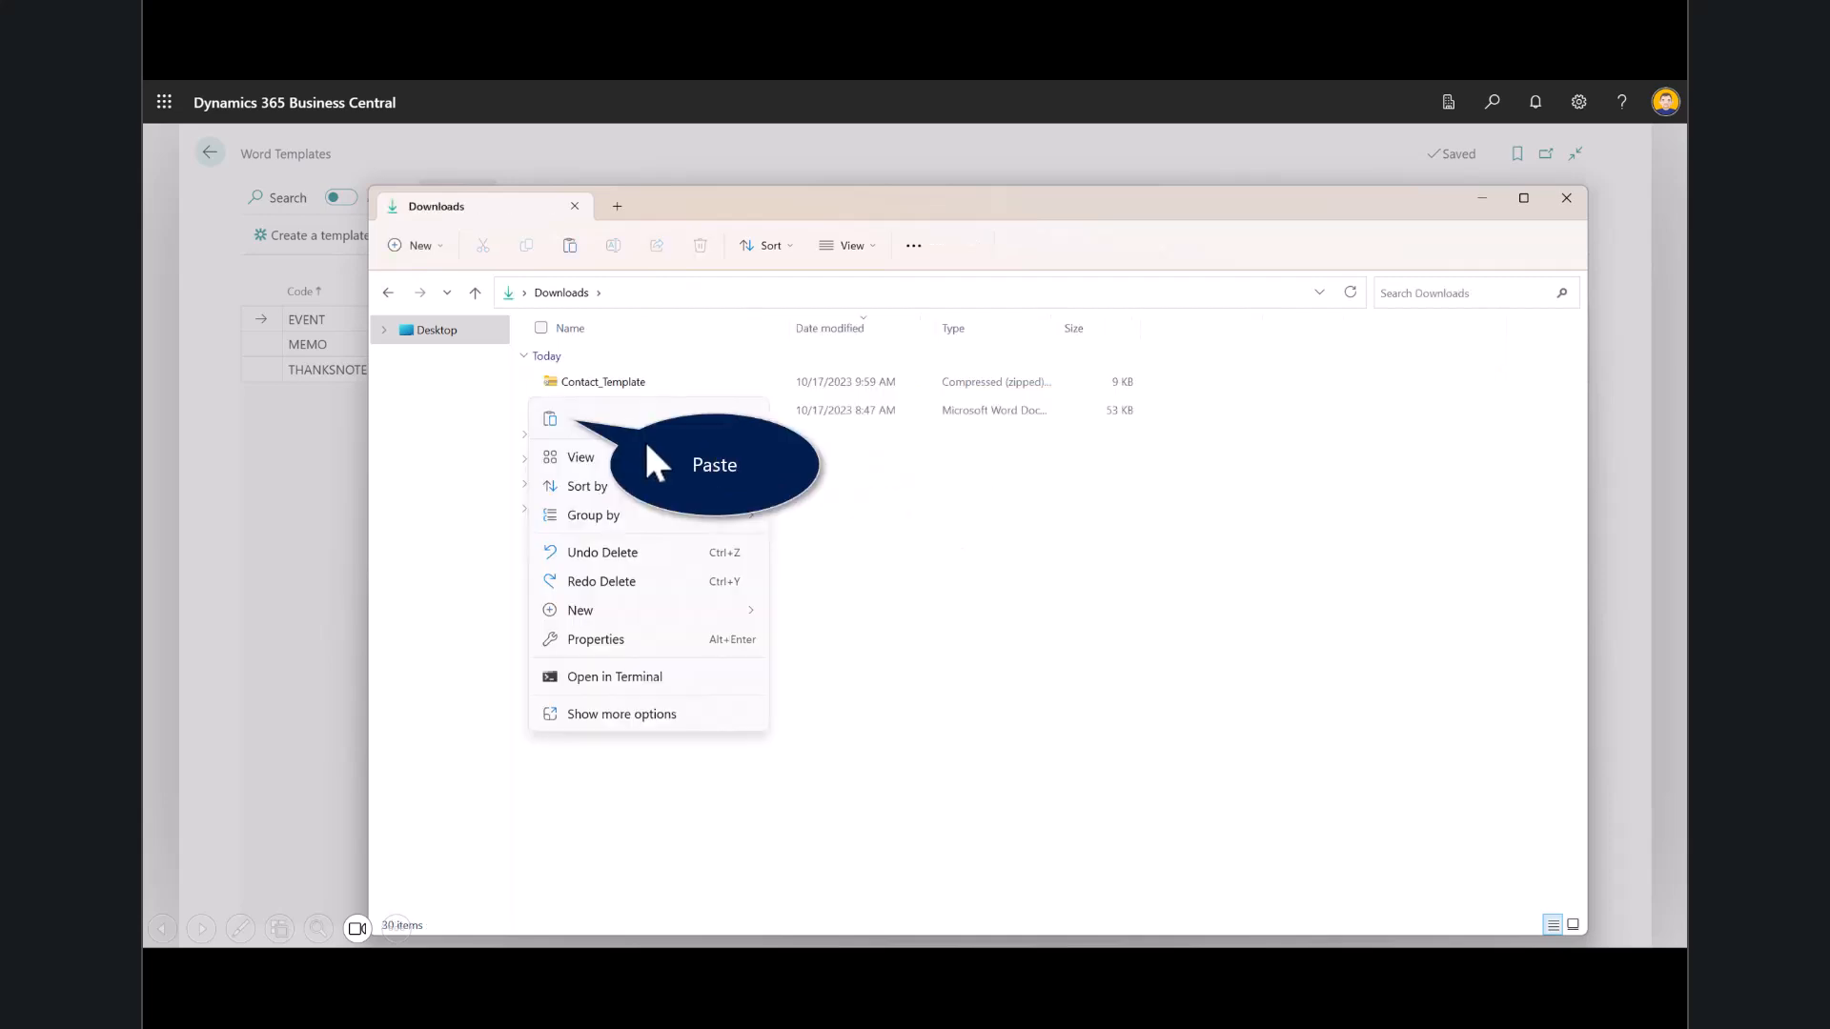
pyautogui.click(563, 421)
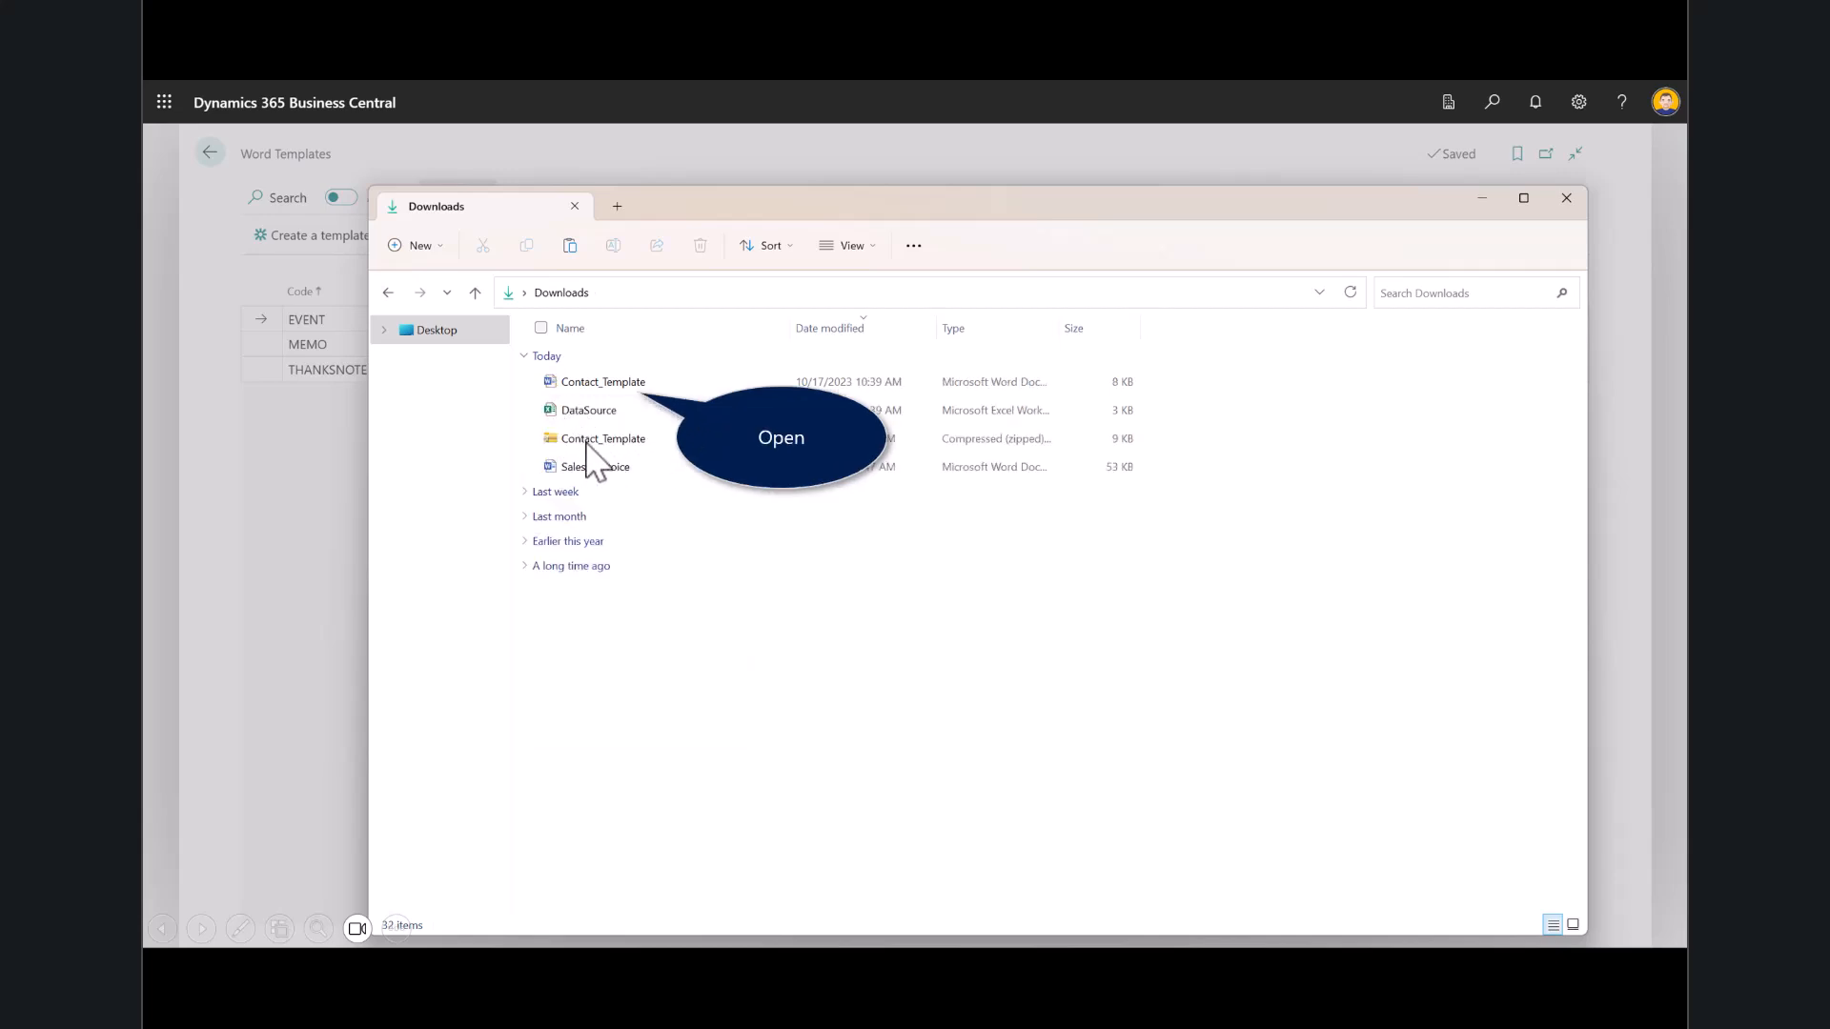
# Open Contact_Template in Word with its data source, write a Cronus welcome letter with merge fields Name and SALES_Name, and save and close it
pyautogui.doubleClick(596, 381)
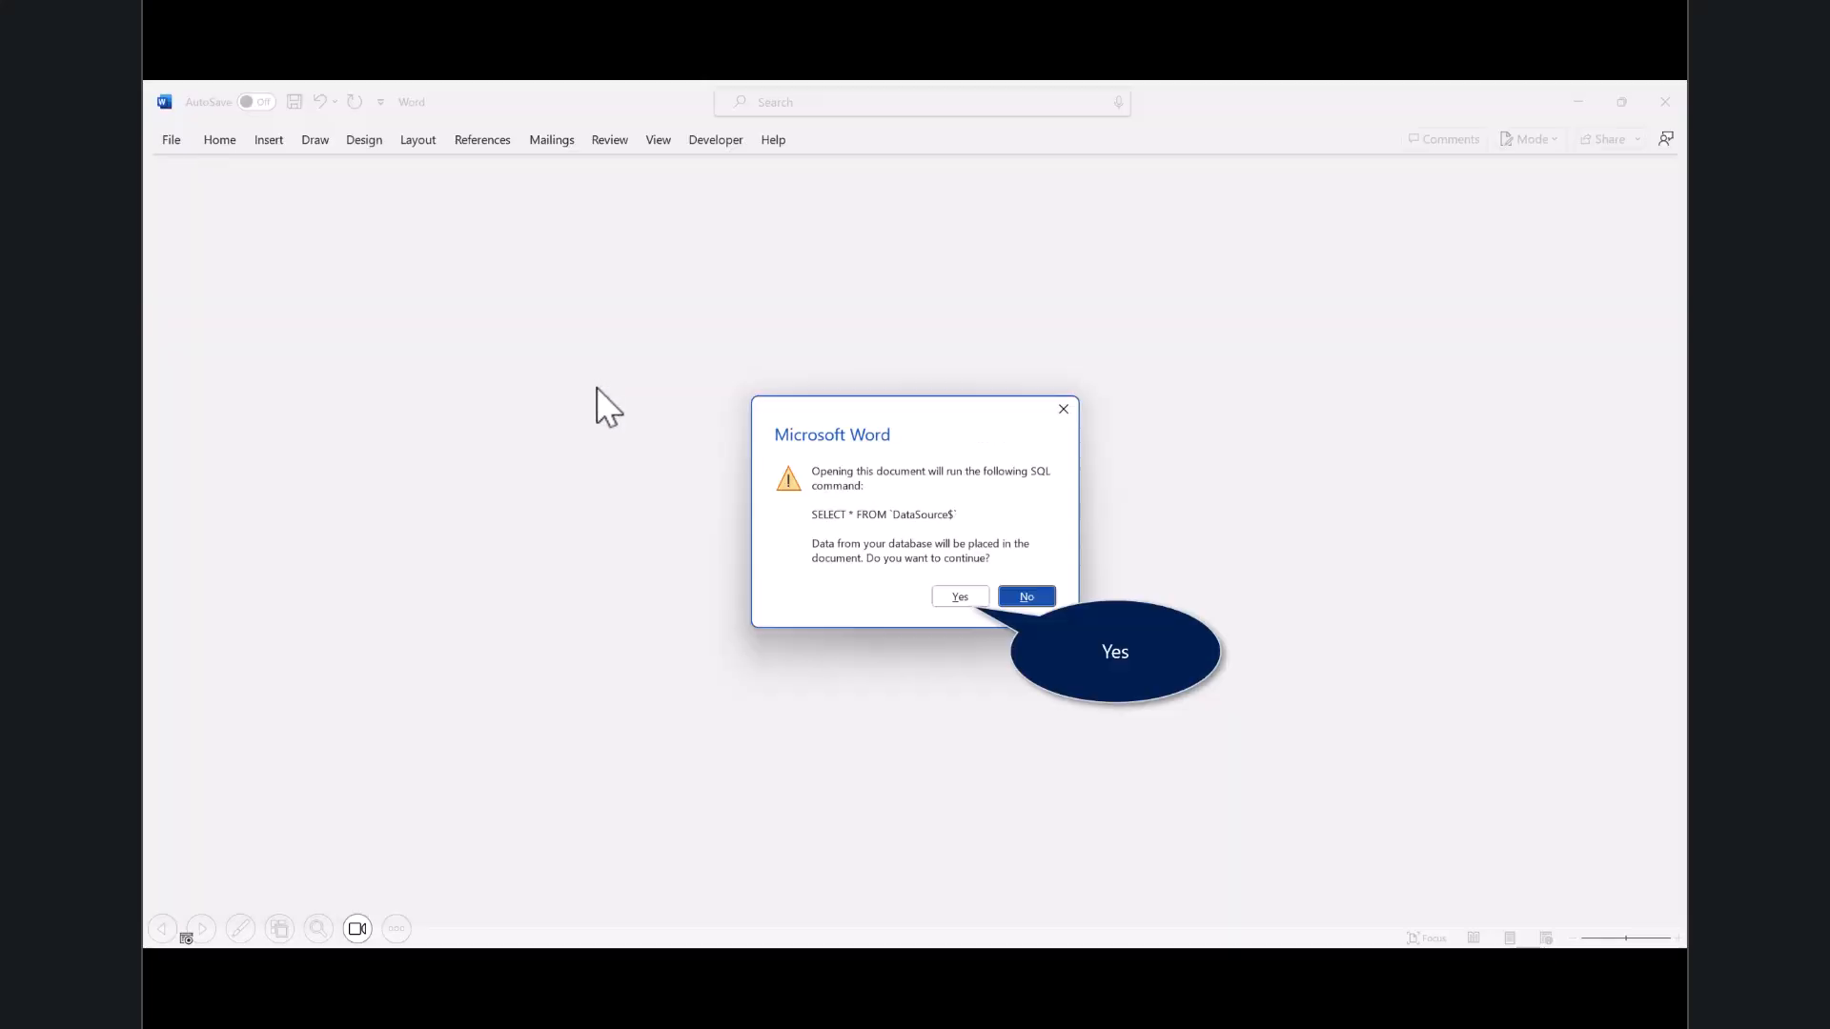
pyautogui.click(958, 597)
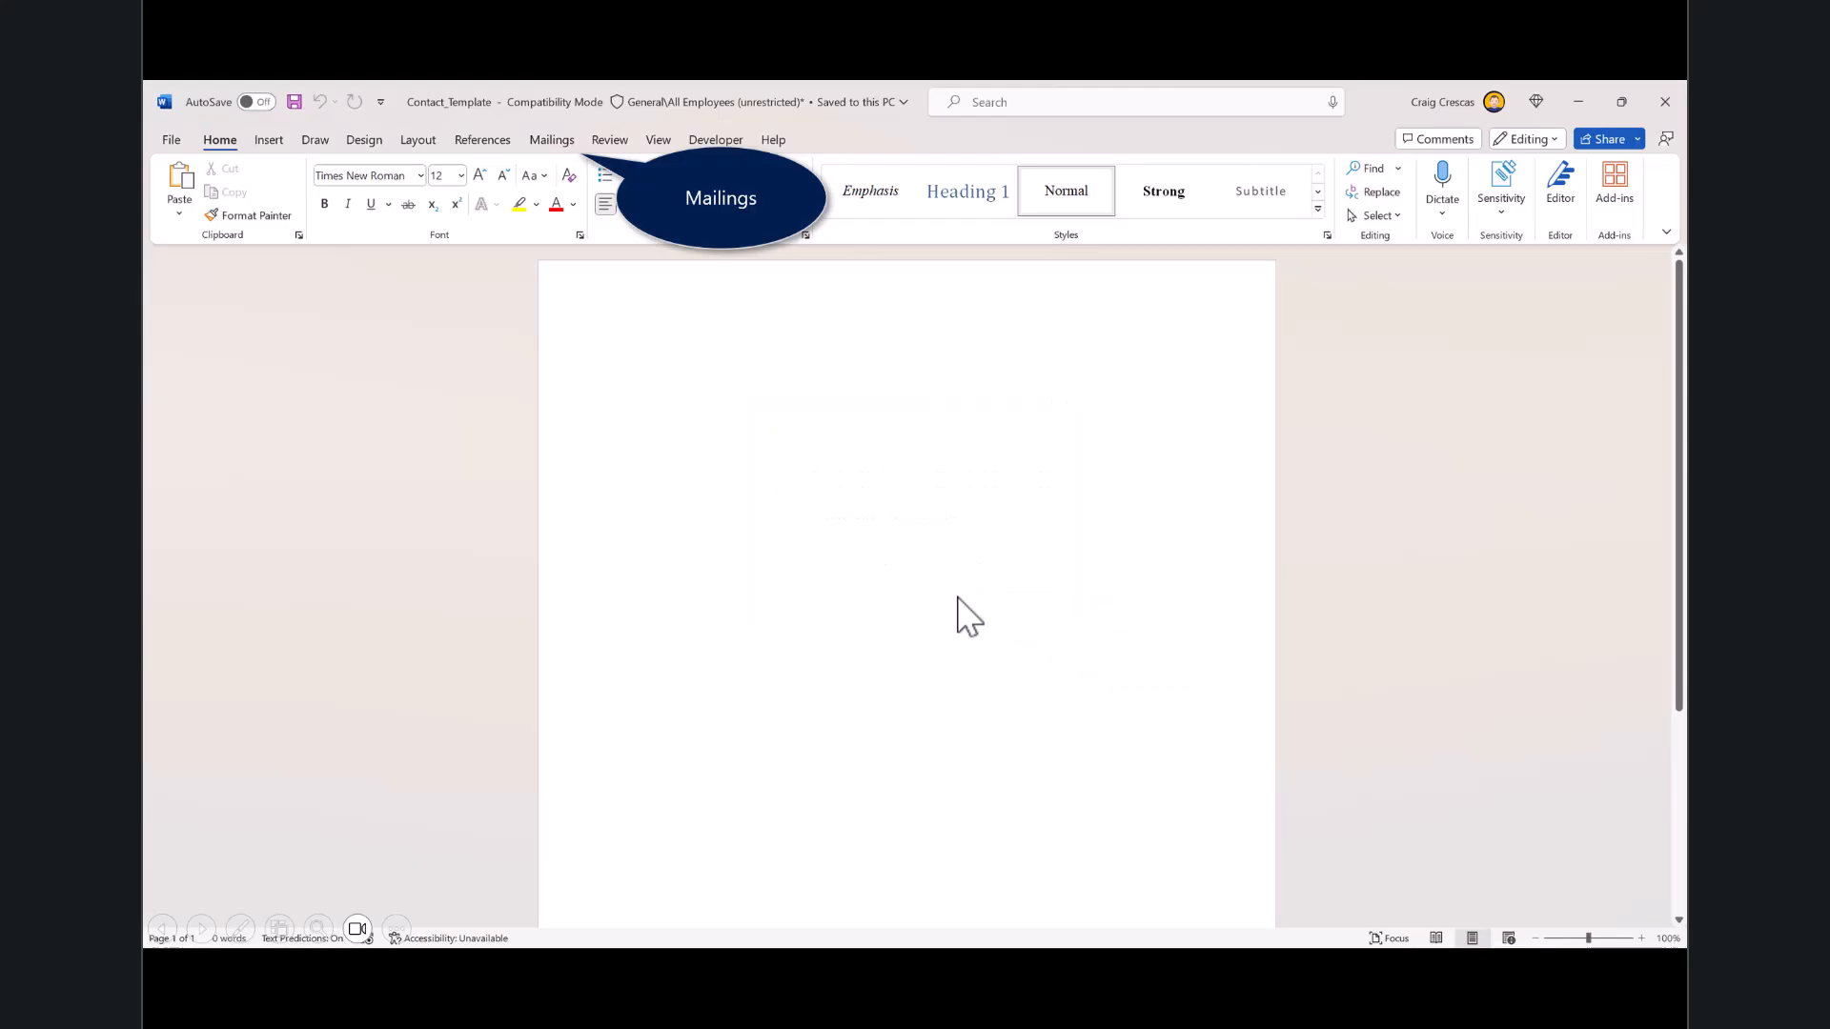
pyautogui.click(553, 143)
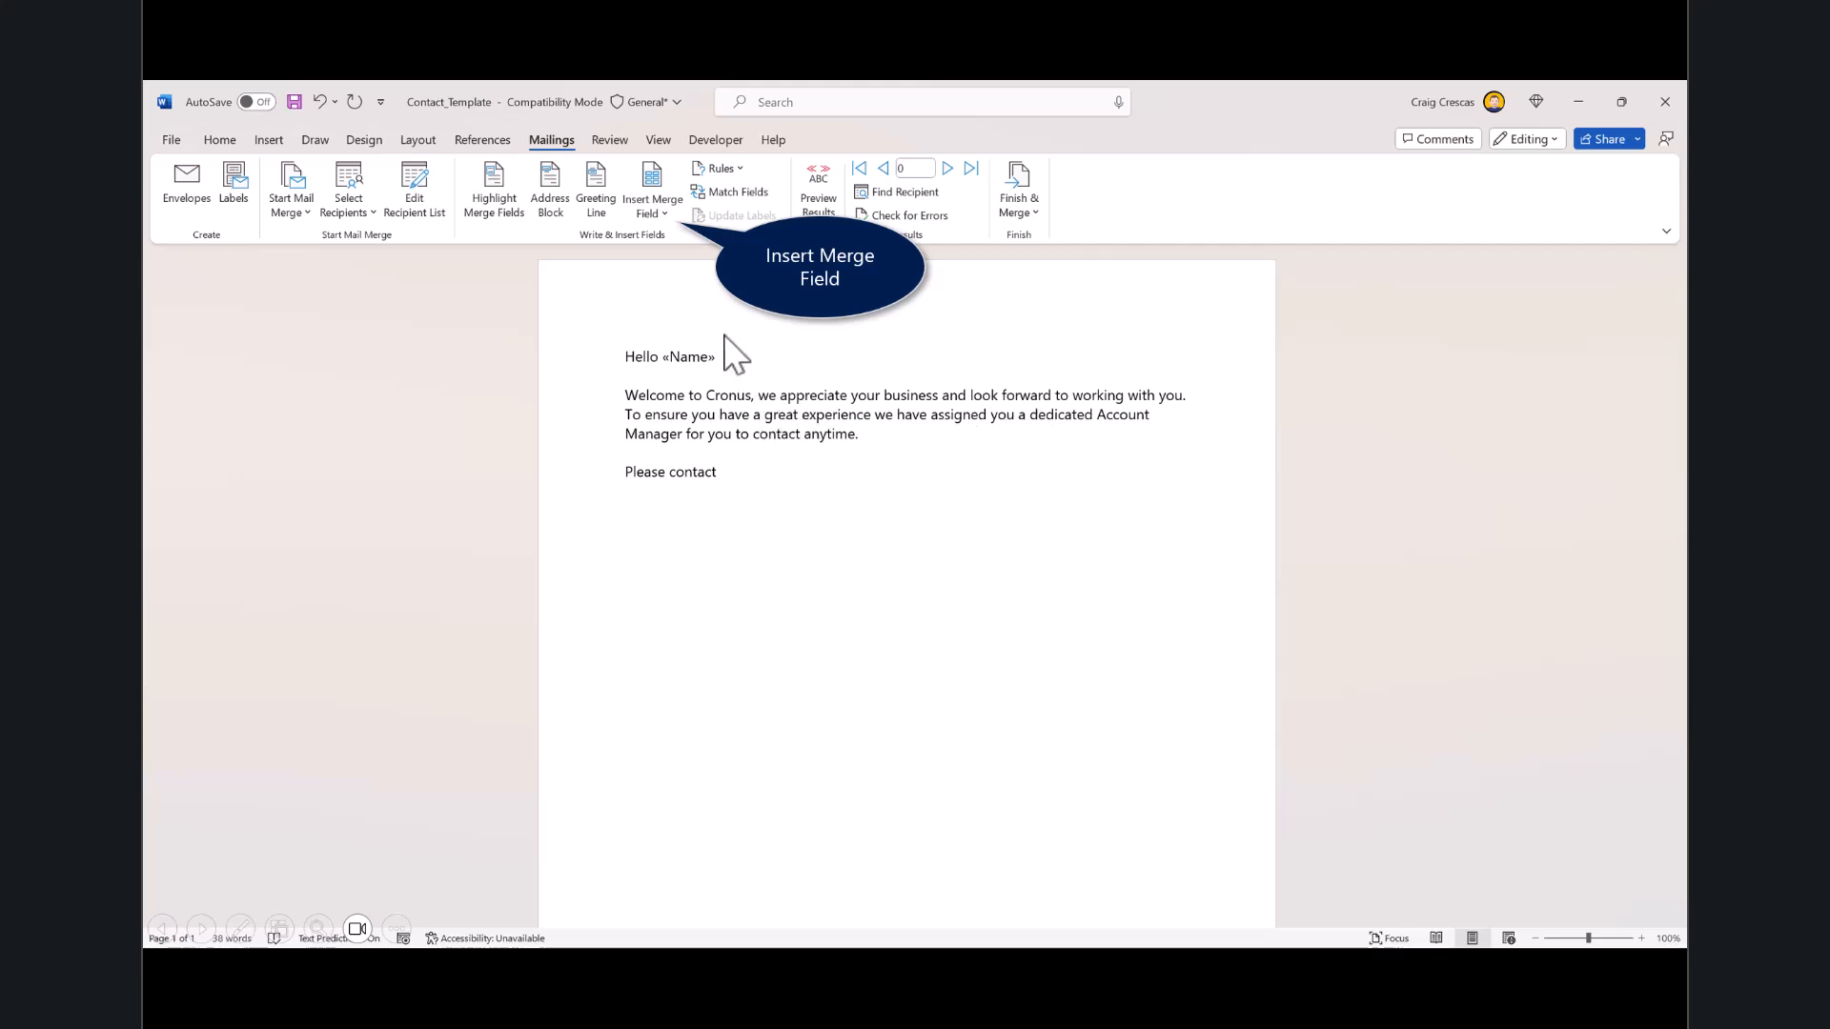
pyautogui.click(651, 210)
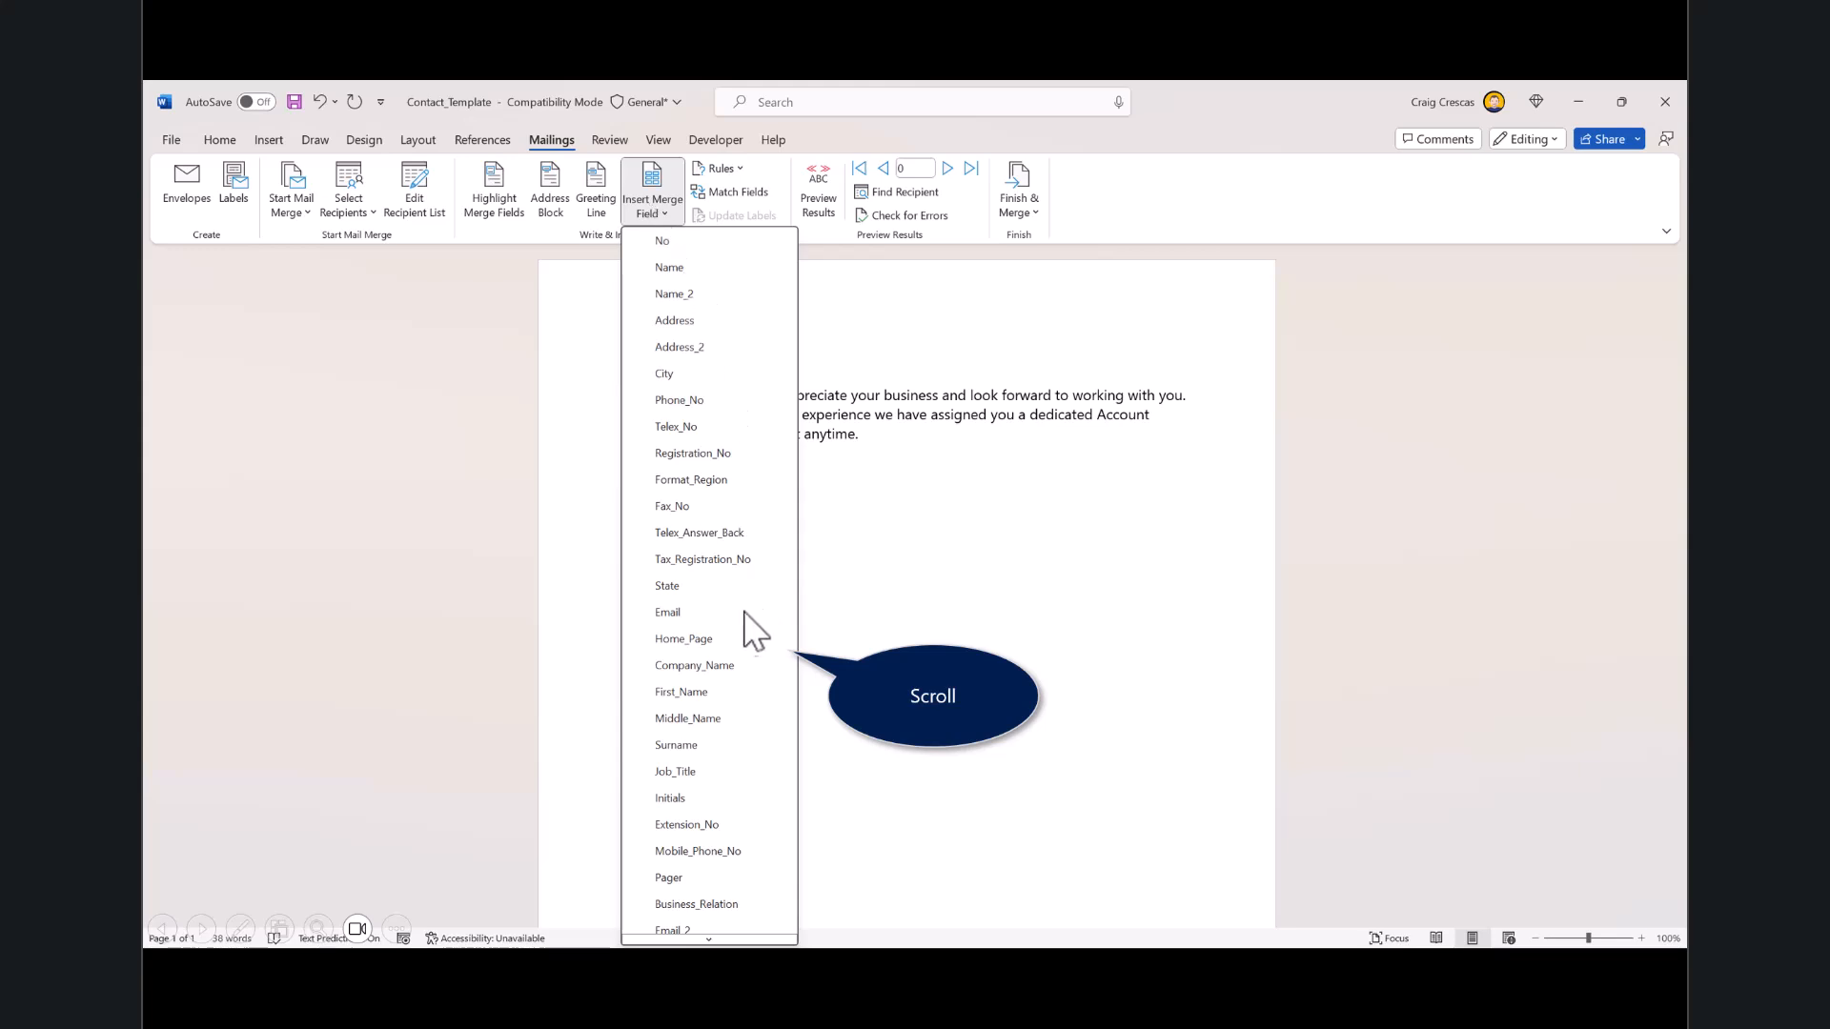
pyautogui.scroll(-3, 746, 708)
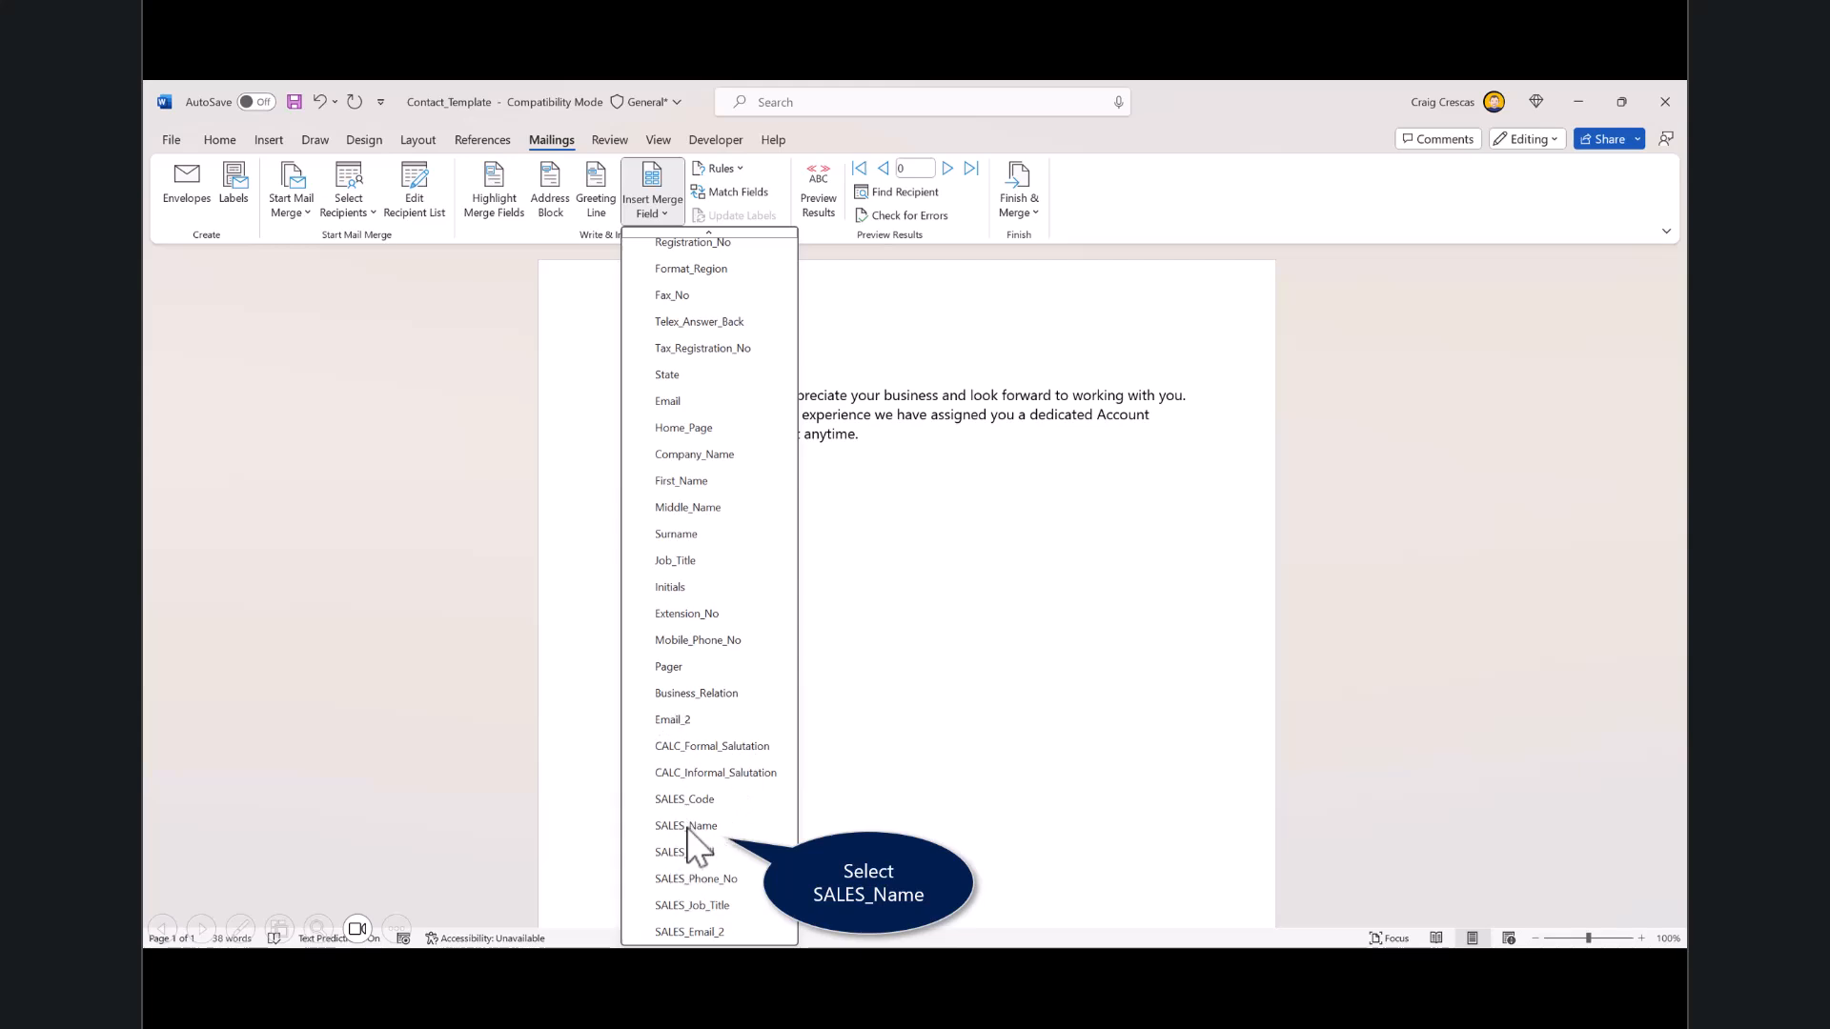
pyautogui.click(686, 827)
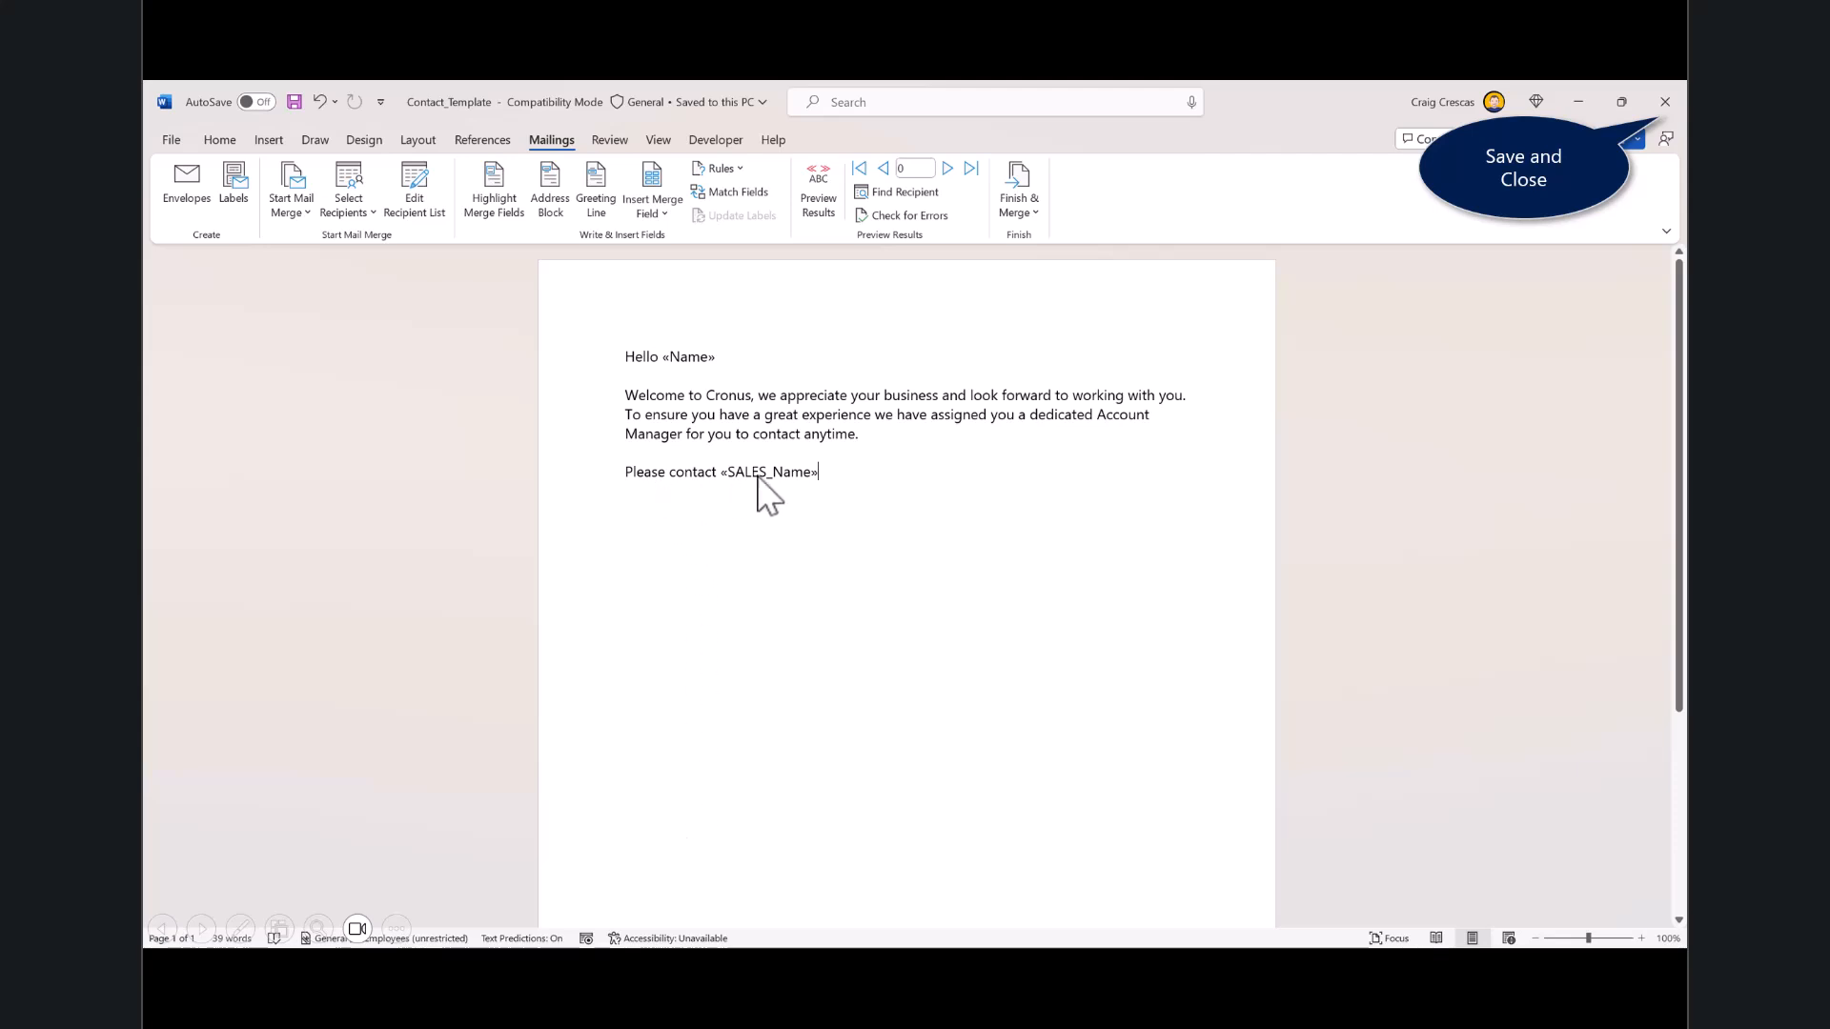
pyautogui.click(1672, 101)
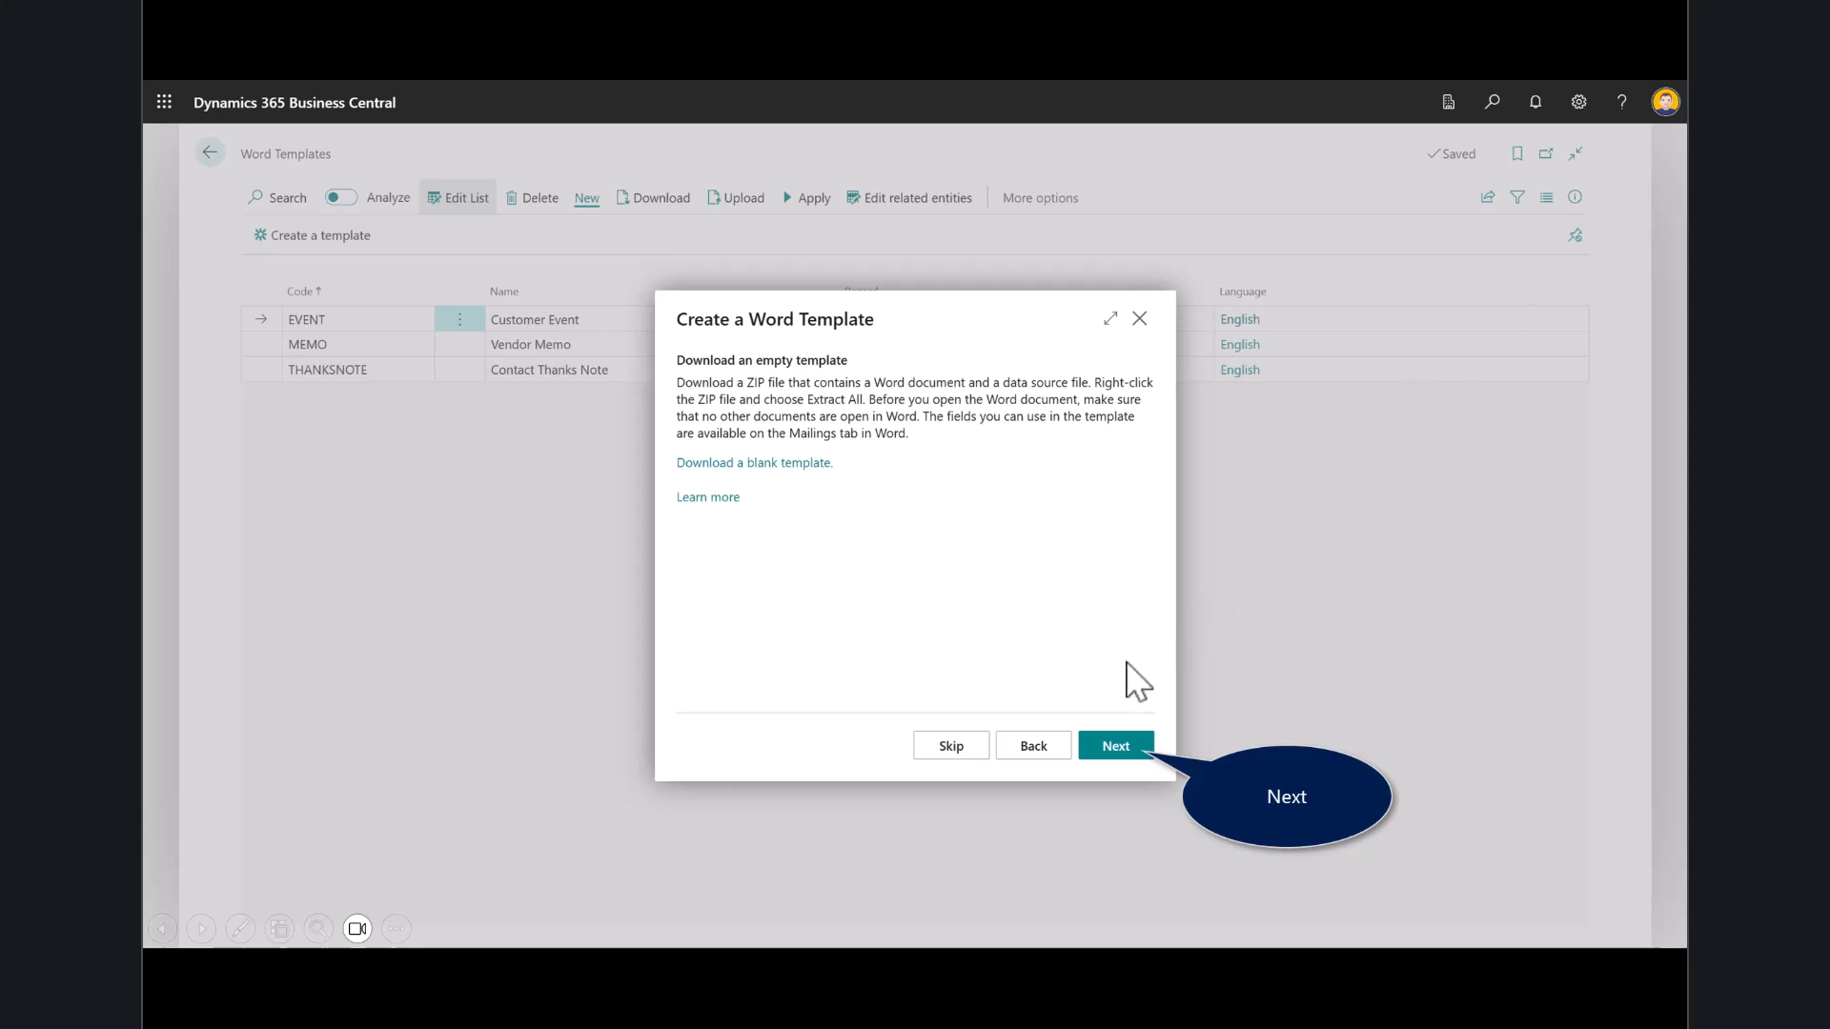
# Upload Contact_Template.docx and finish the template with code WORKSHOP, name Contact Template and language English
pyautogui.click(1094, 747)
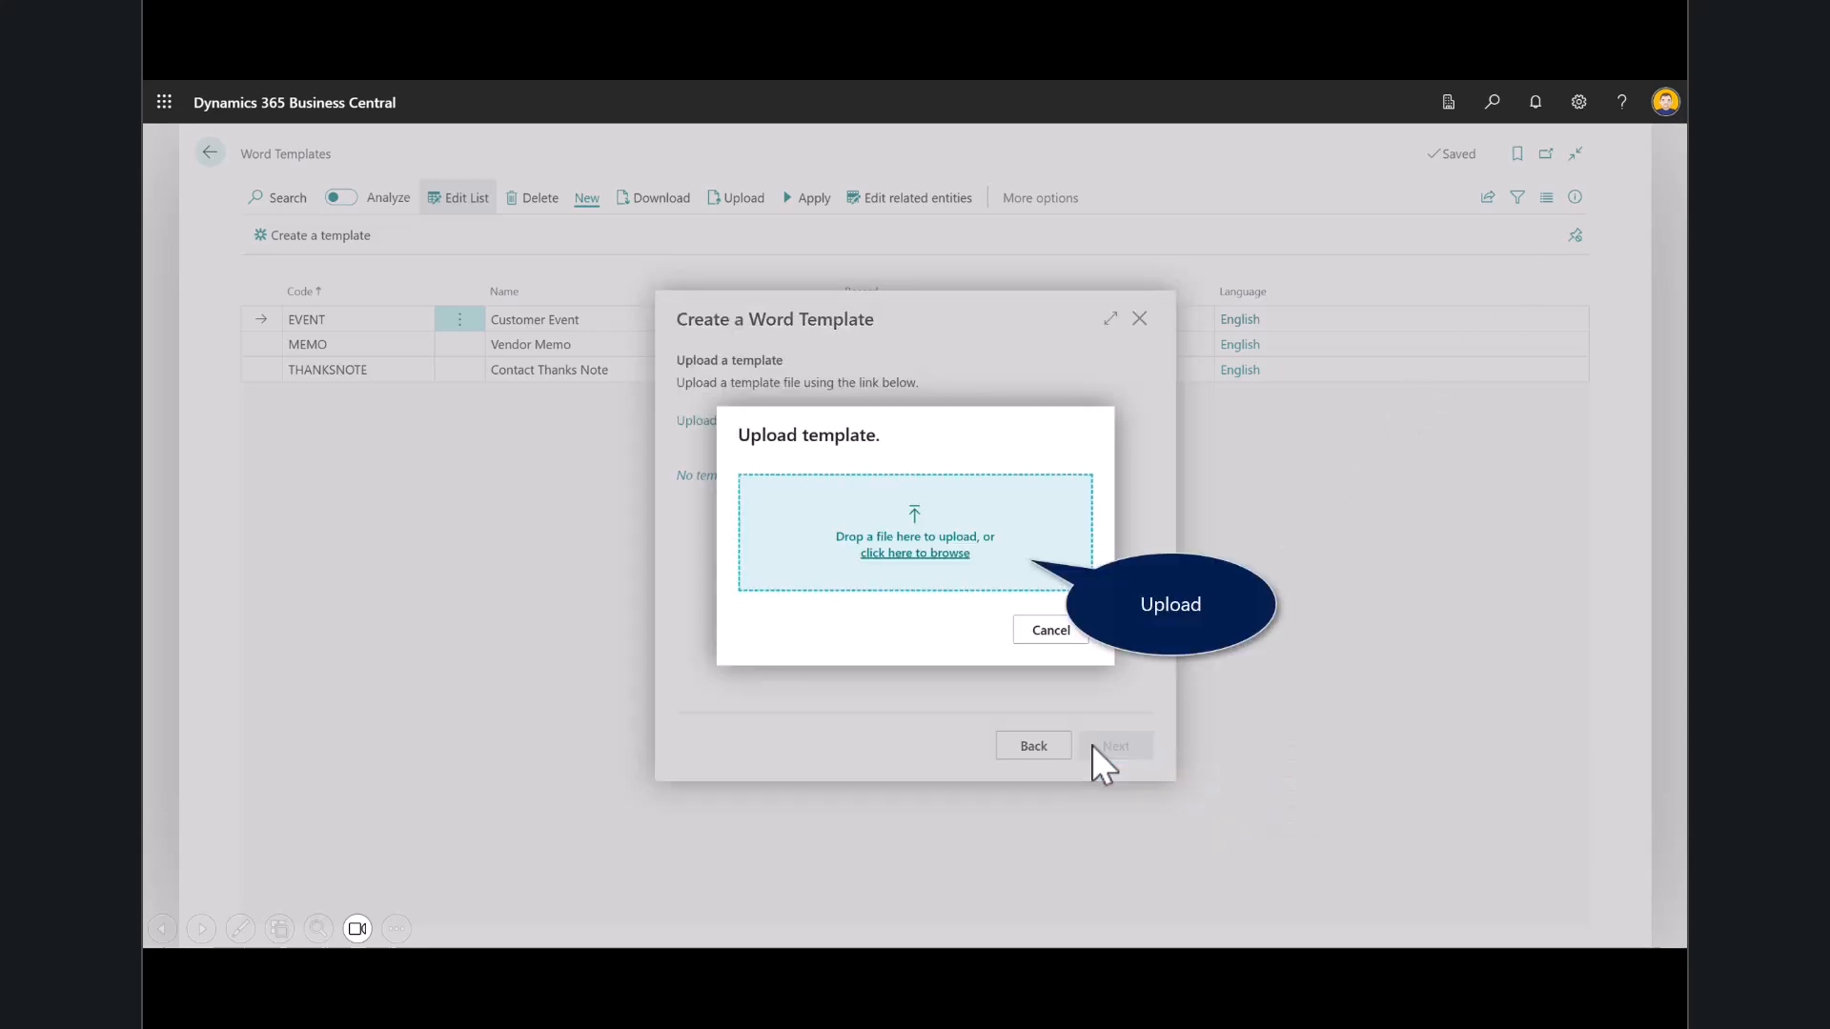
pyautogui.click(929, 567)
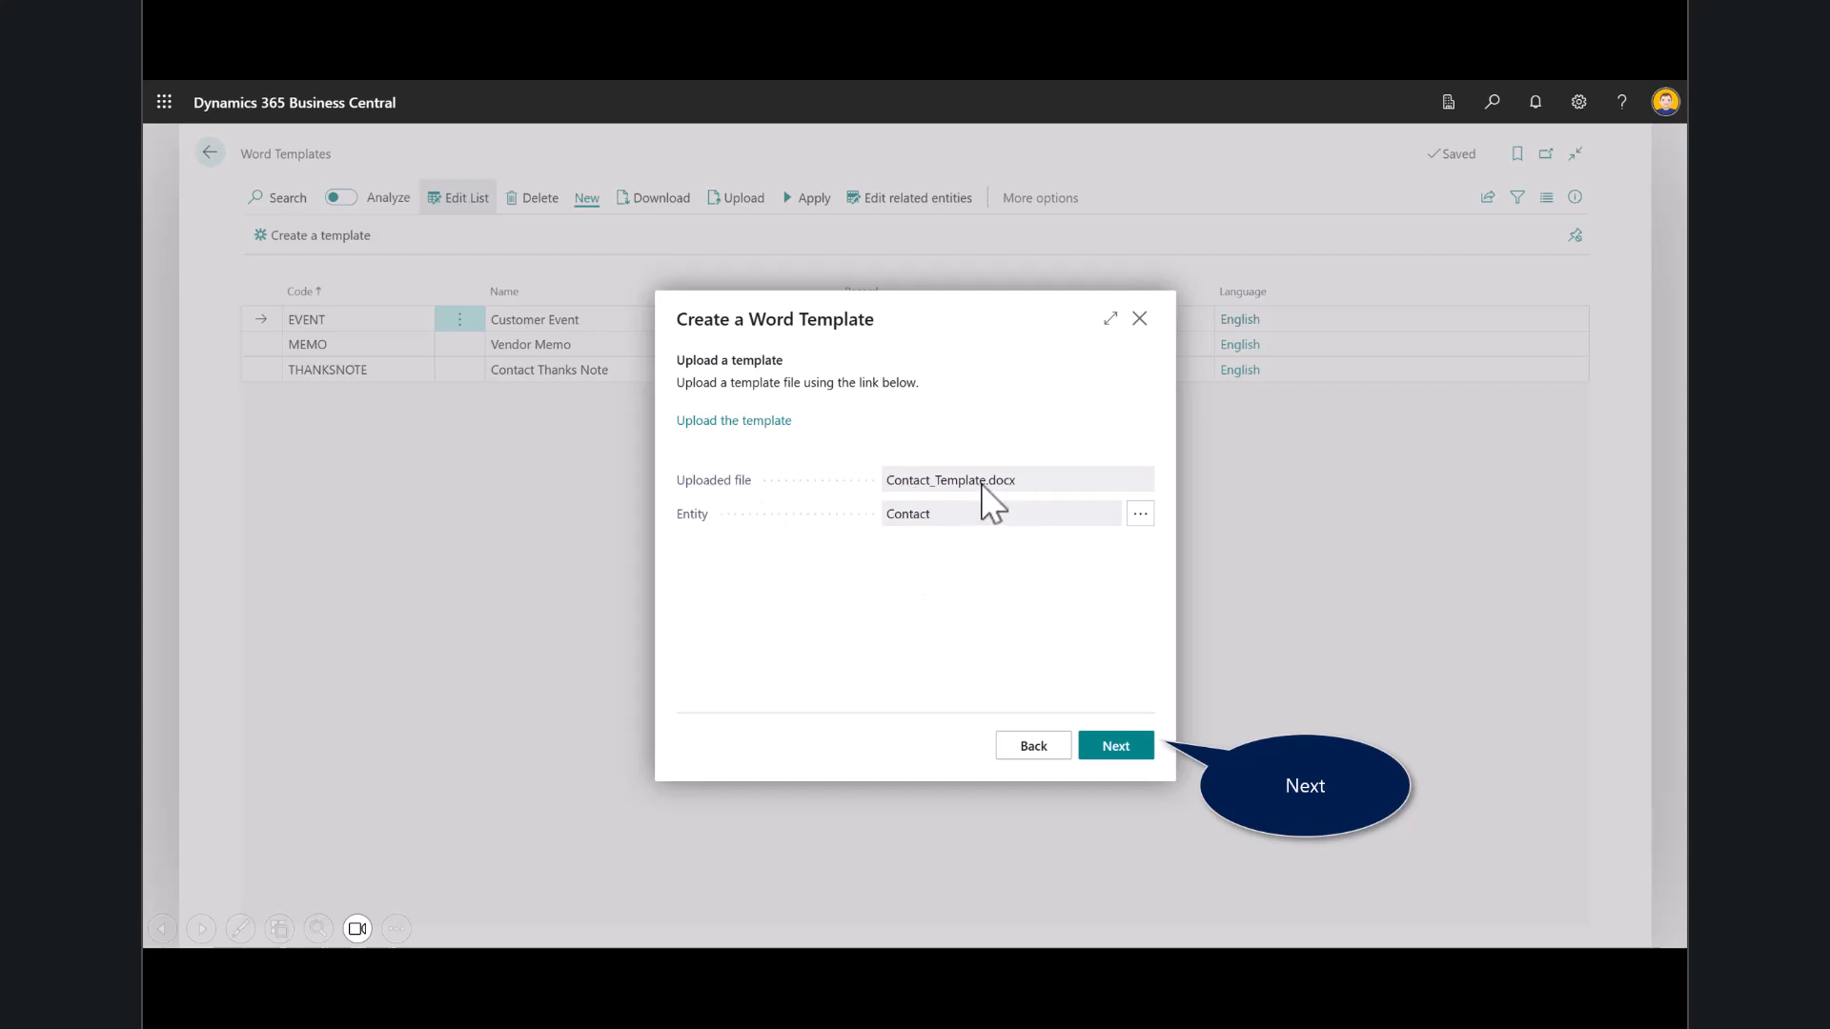
pyautogui.click(1130, 747)
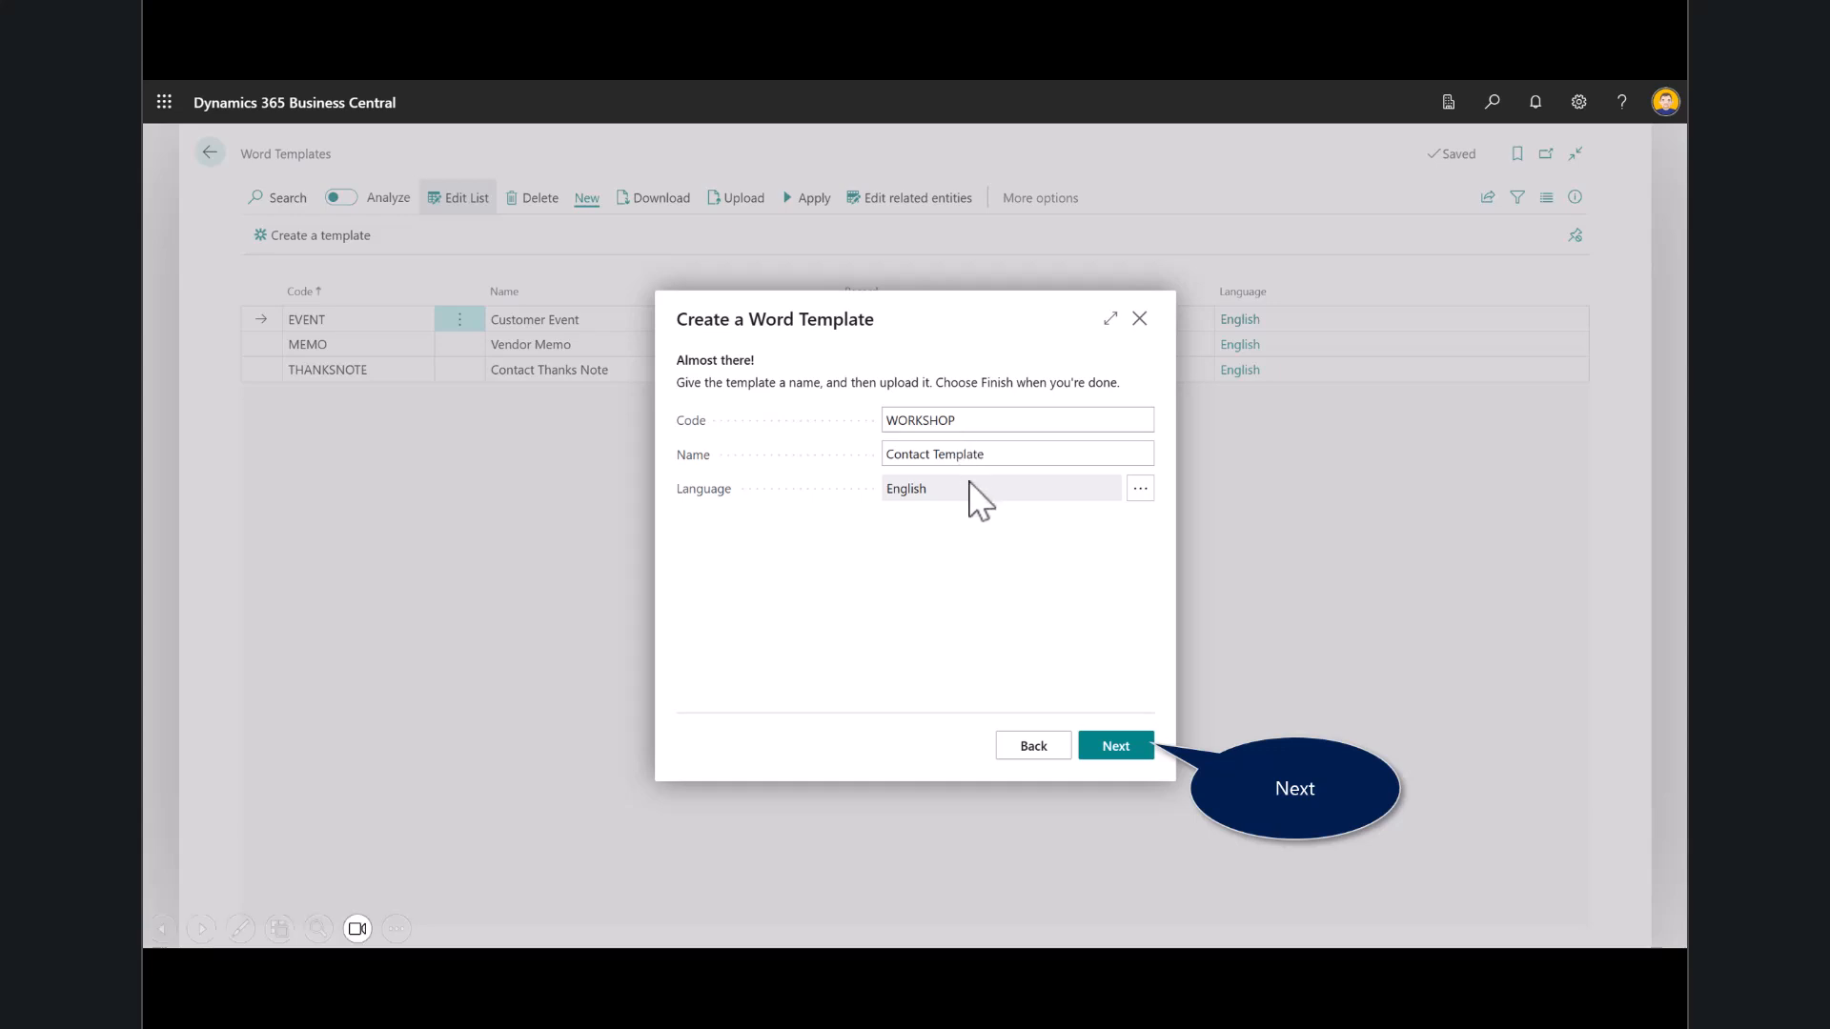
pyautogui.click(1123, 754)
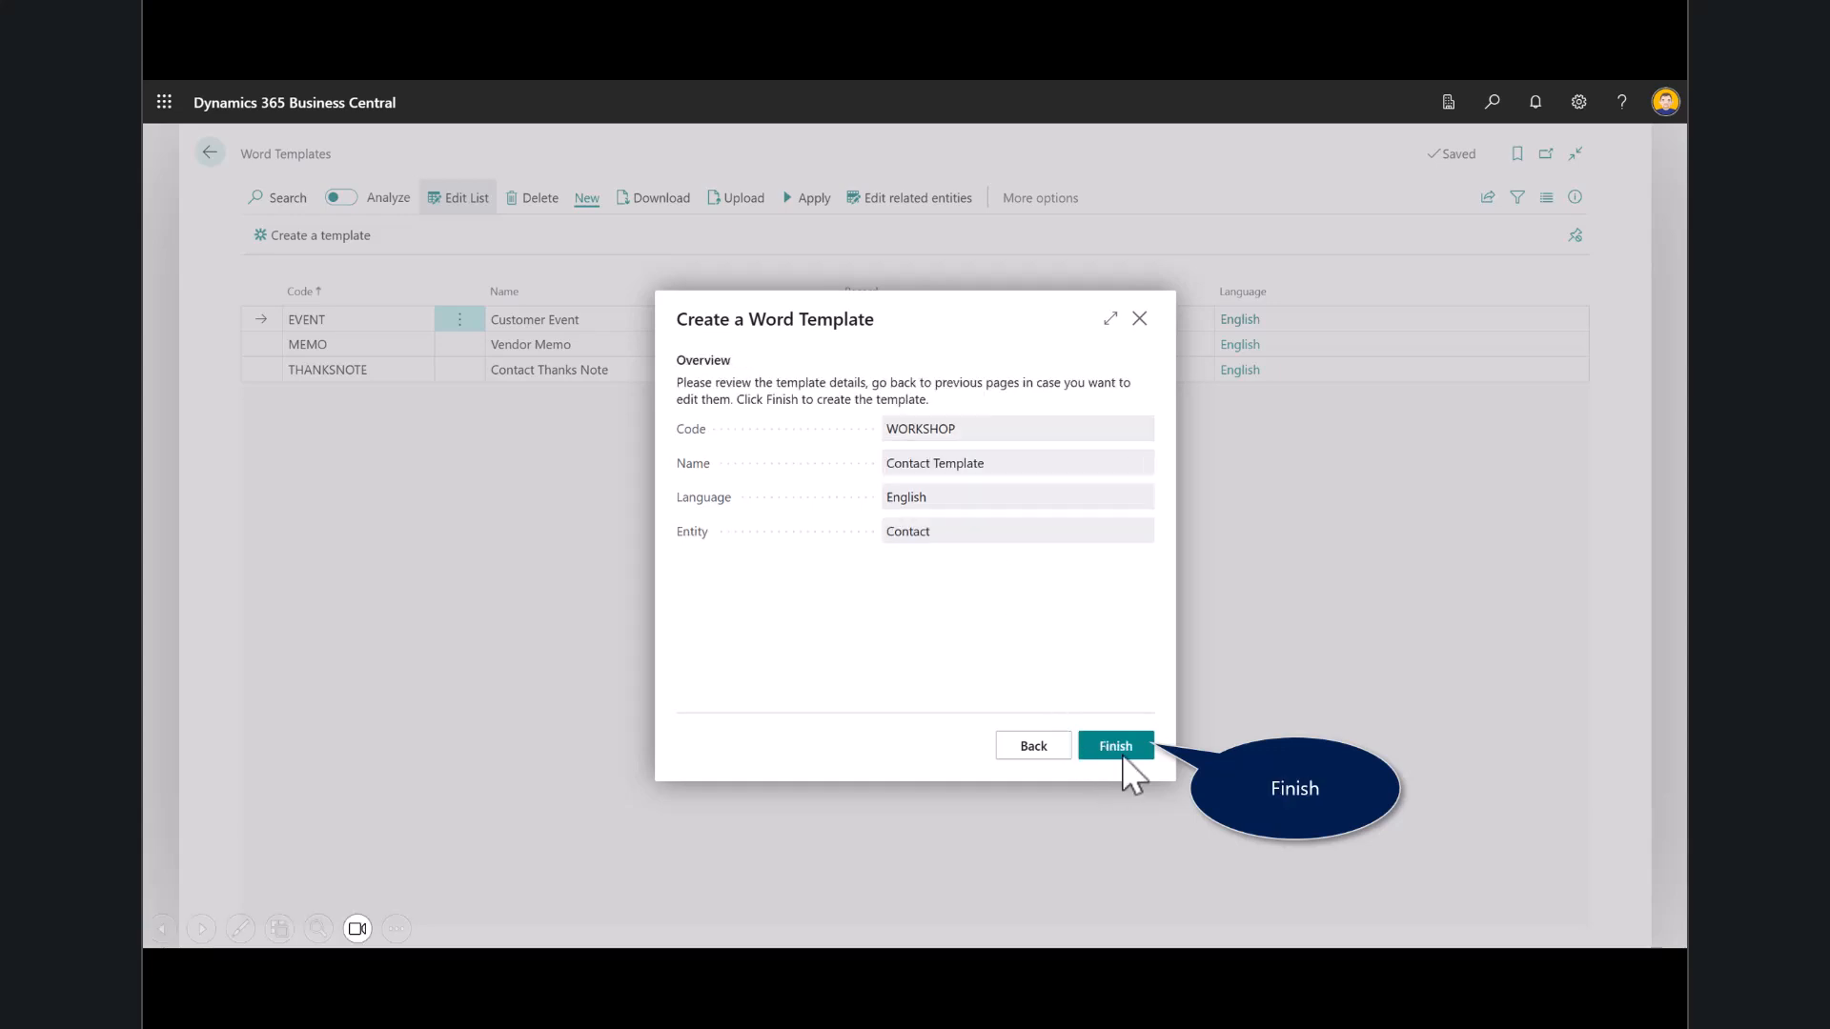
pyautogui.click(1123, 755)
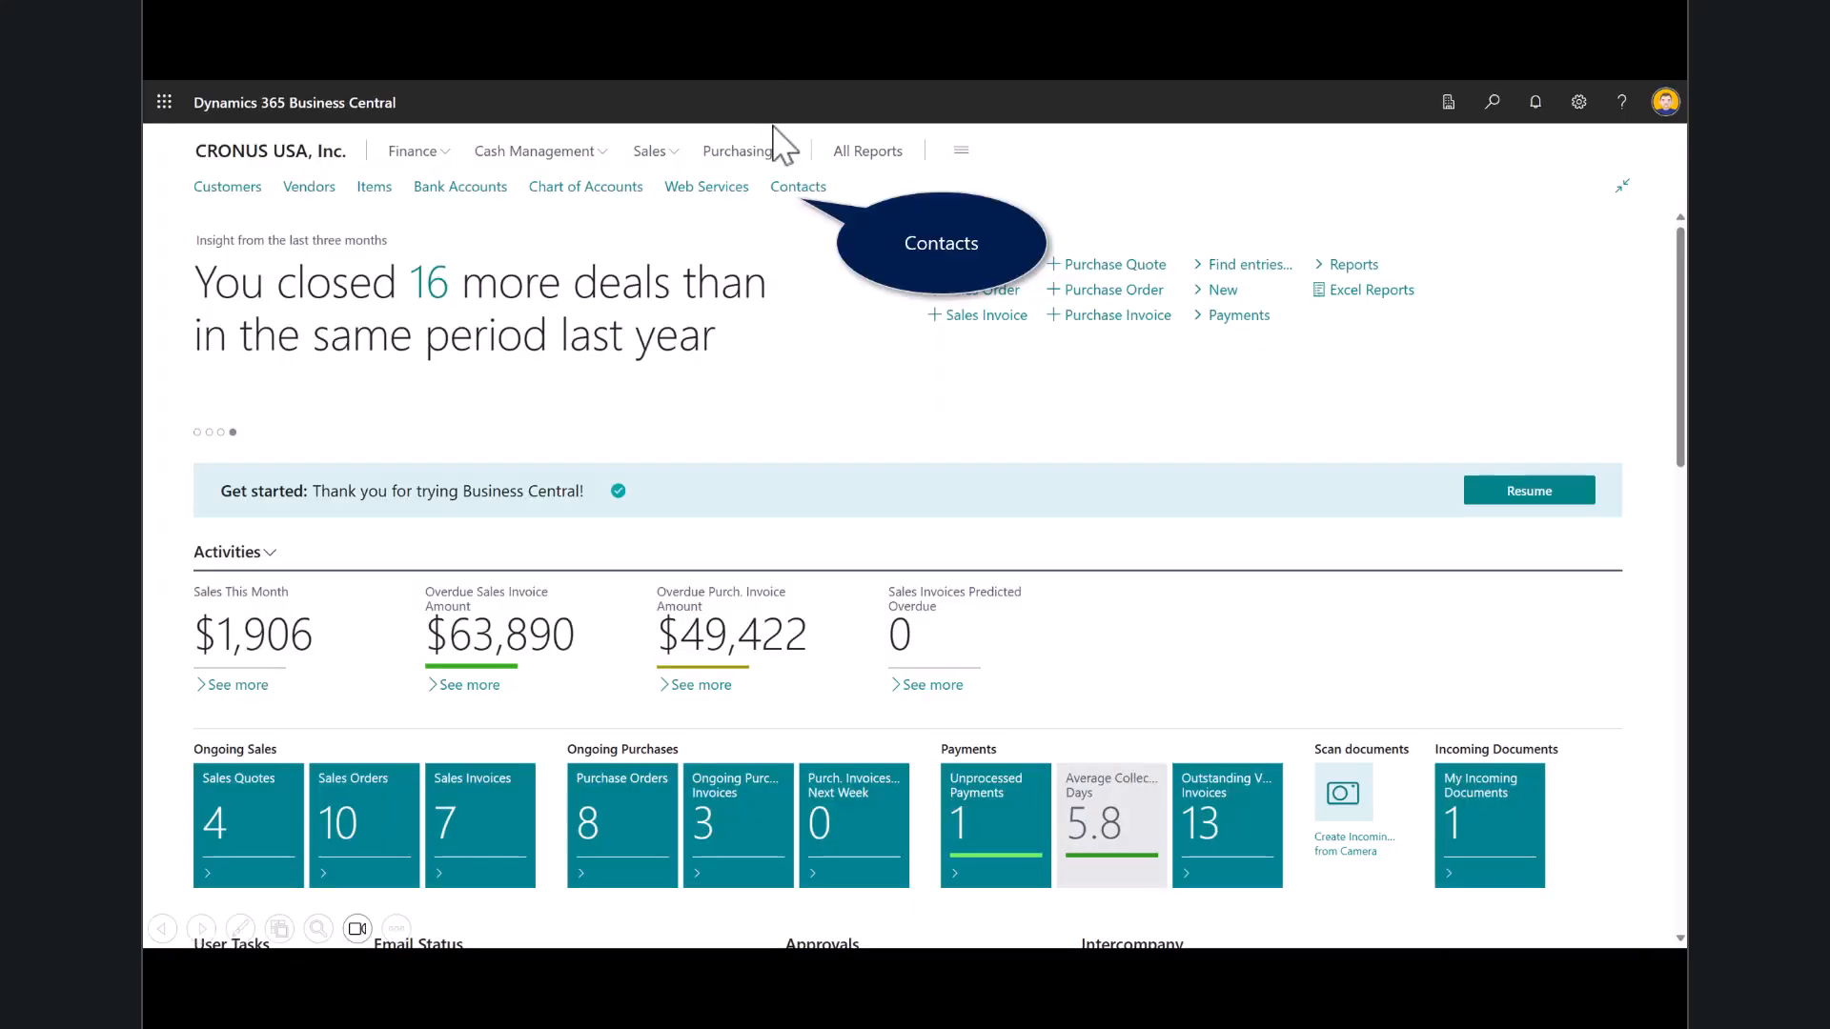
# Open the Contacts list in Business Central and try to send an email to the Relecloud contact CT000024
pyautogui.click(801, 188)
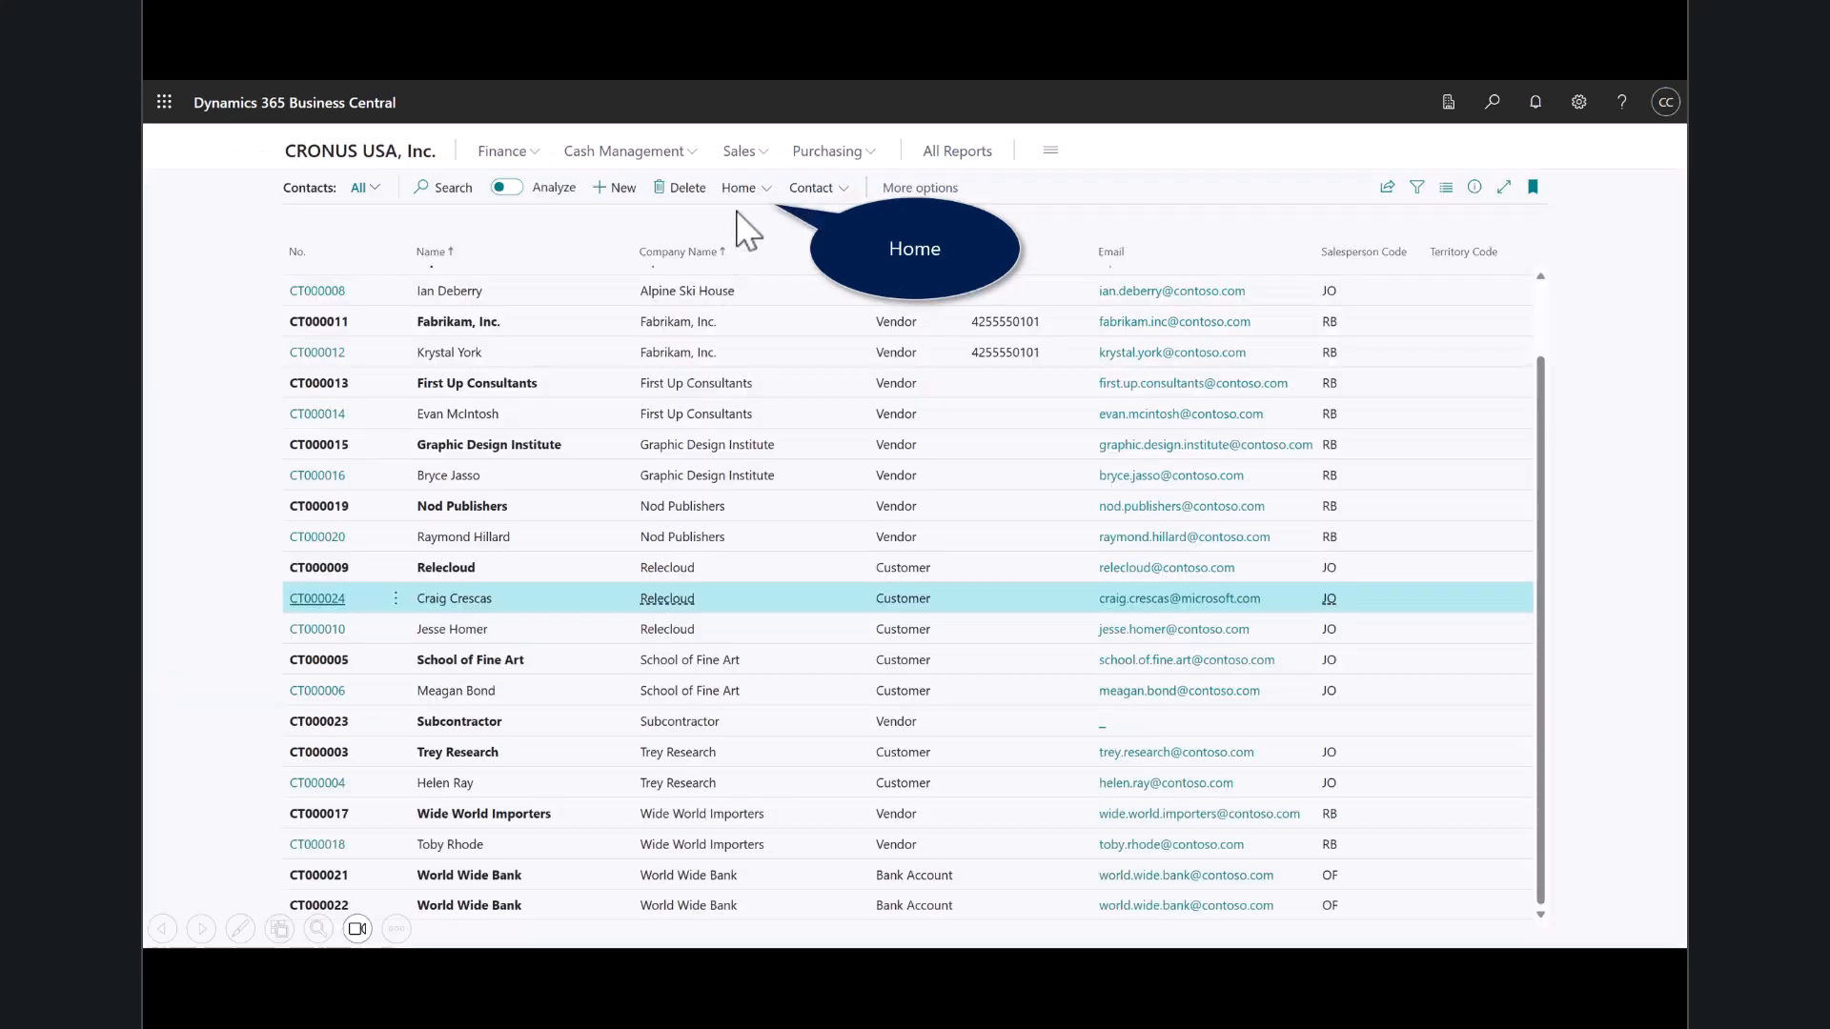
pyautogui.click(748, 190)
pyautogui.click(774, 360)
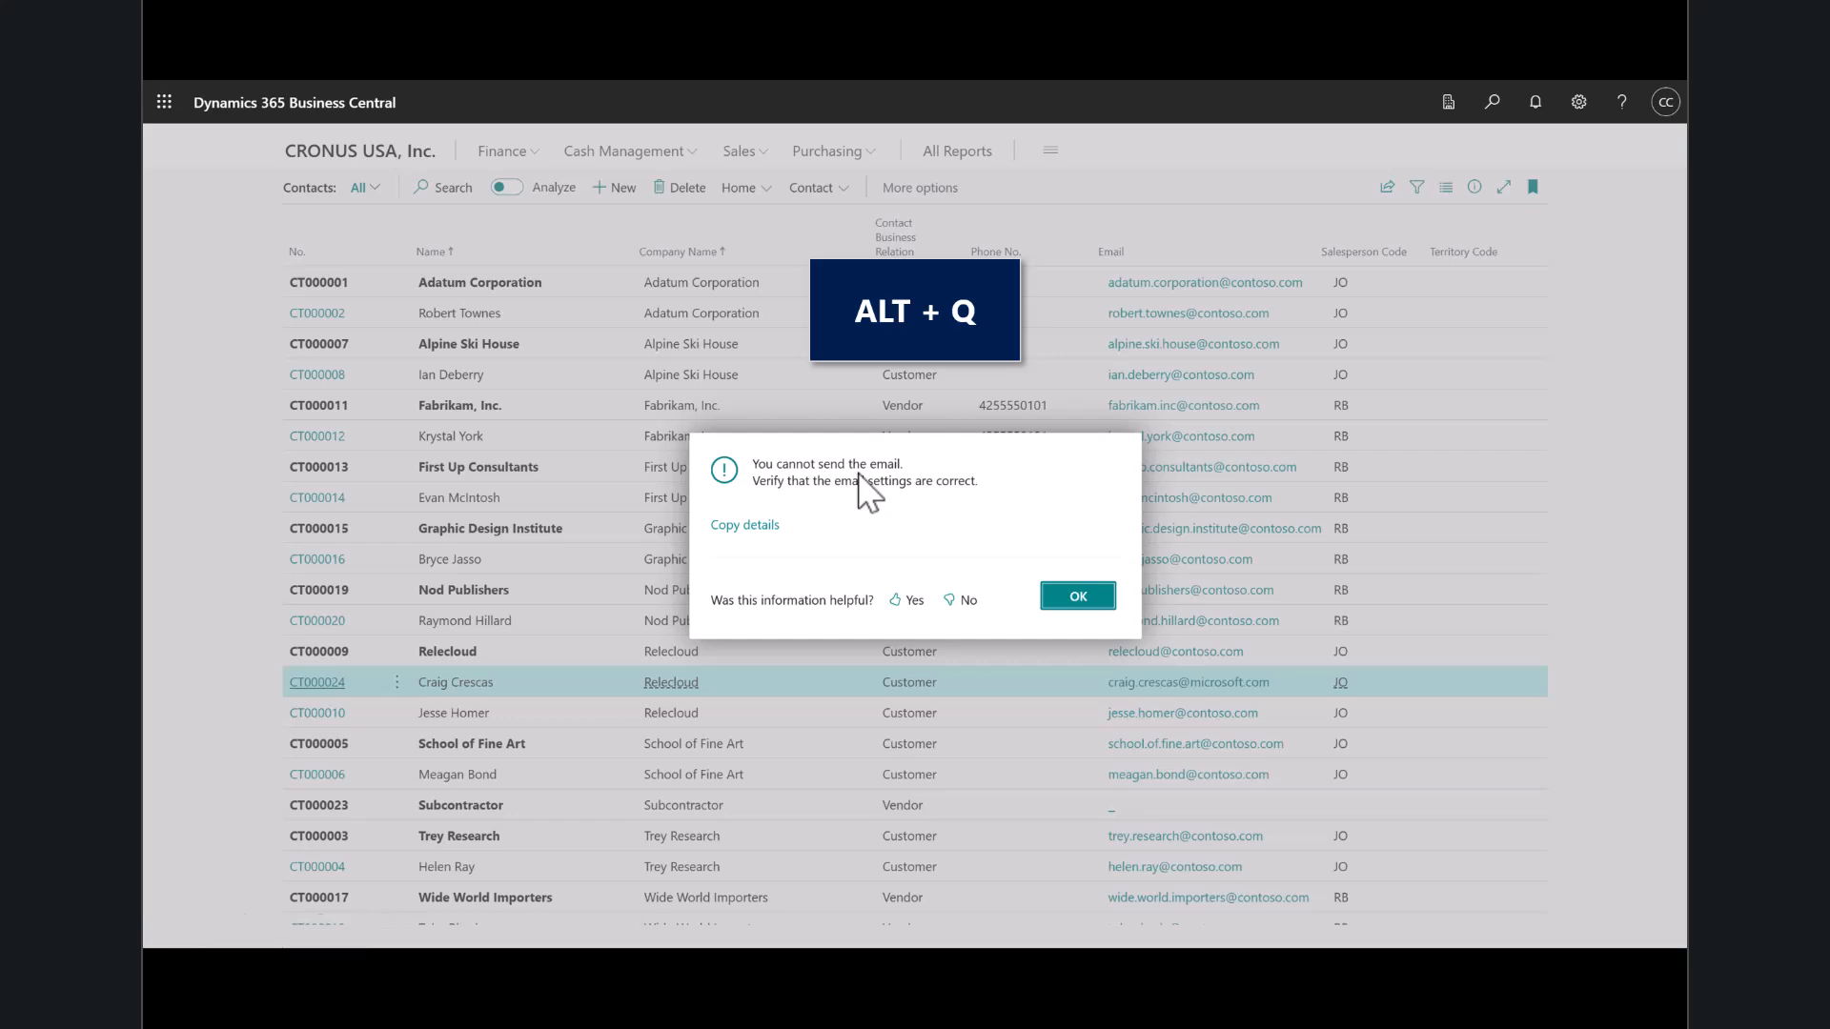
# Find the Set Up Email wizard and complete it with the Current User account, keeping it as the default
pyautogui.hotkey('alt', 'q')
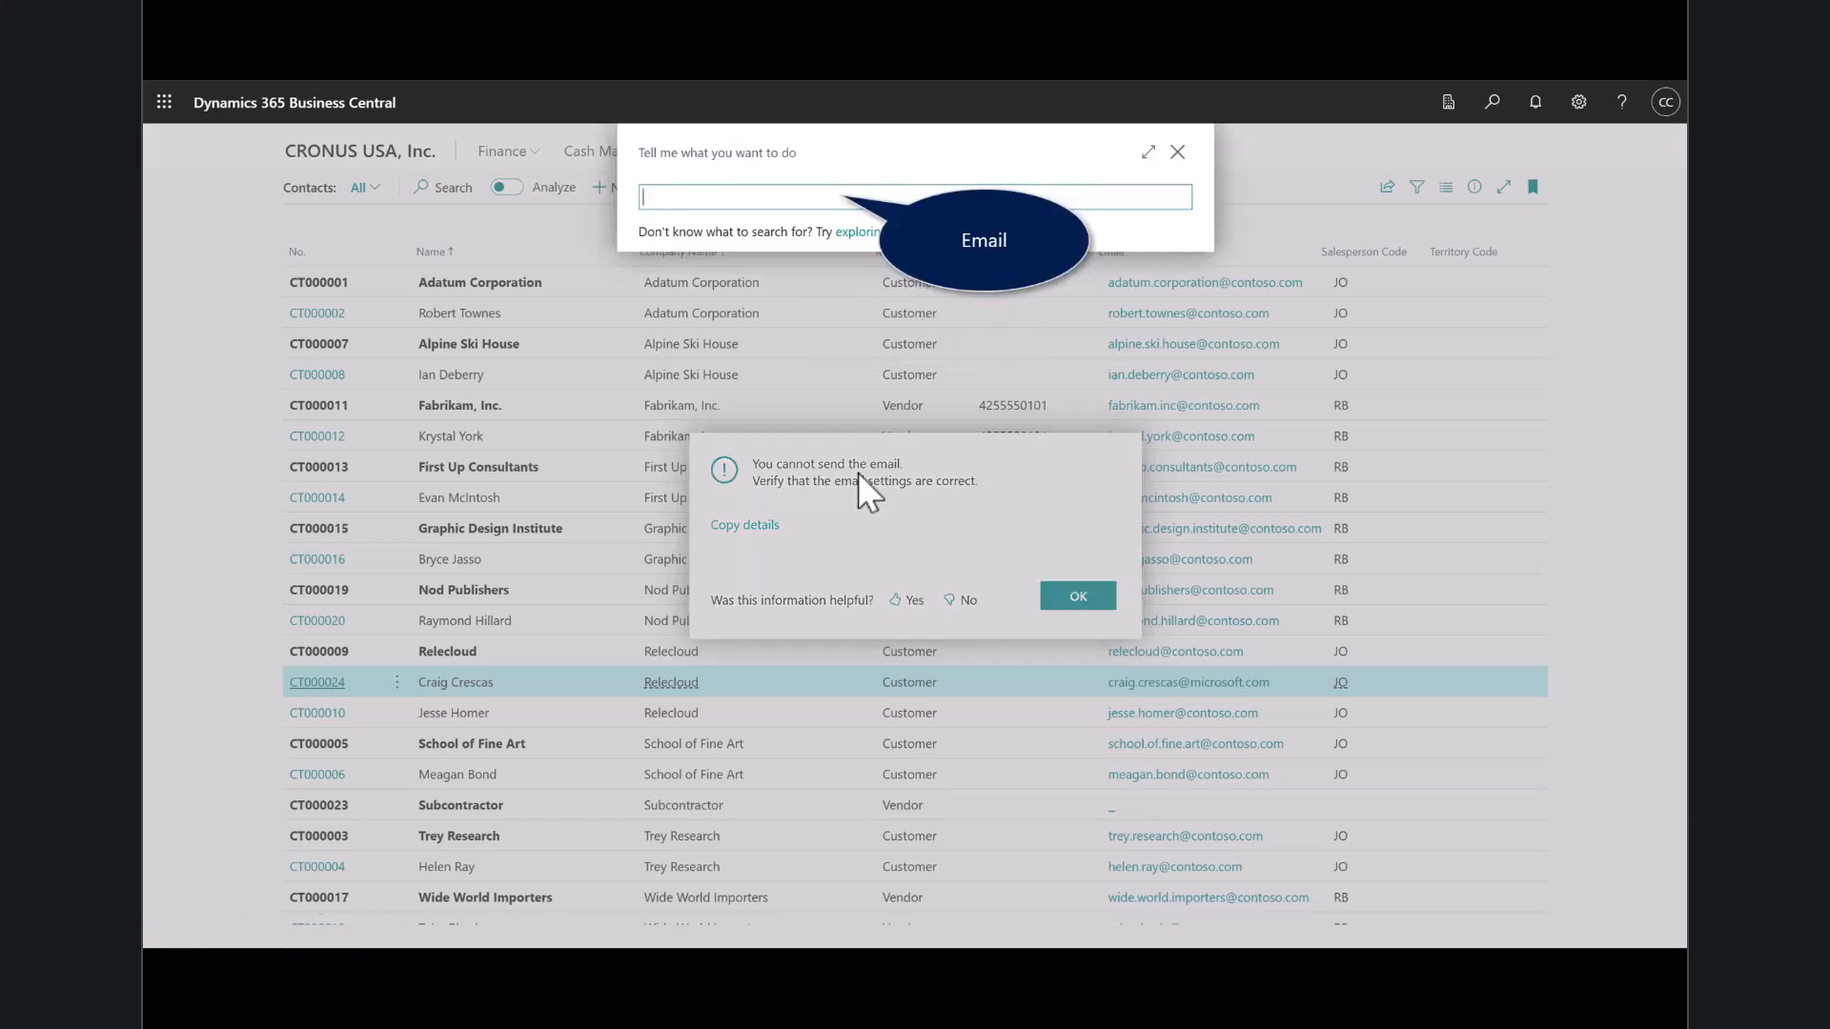
pyautogui.write('Email')
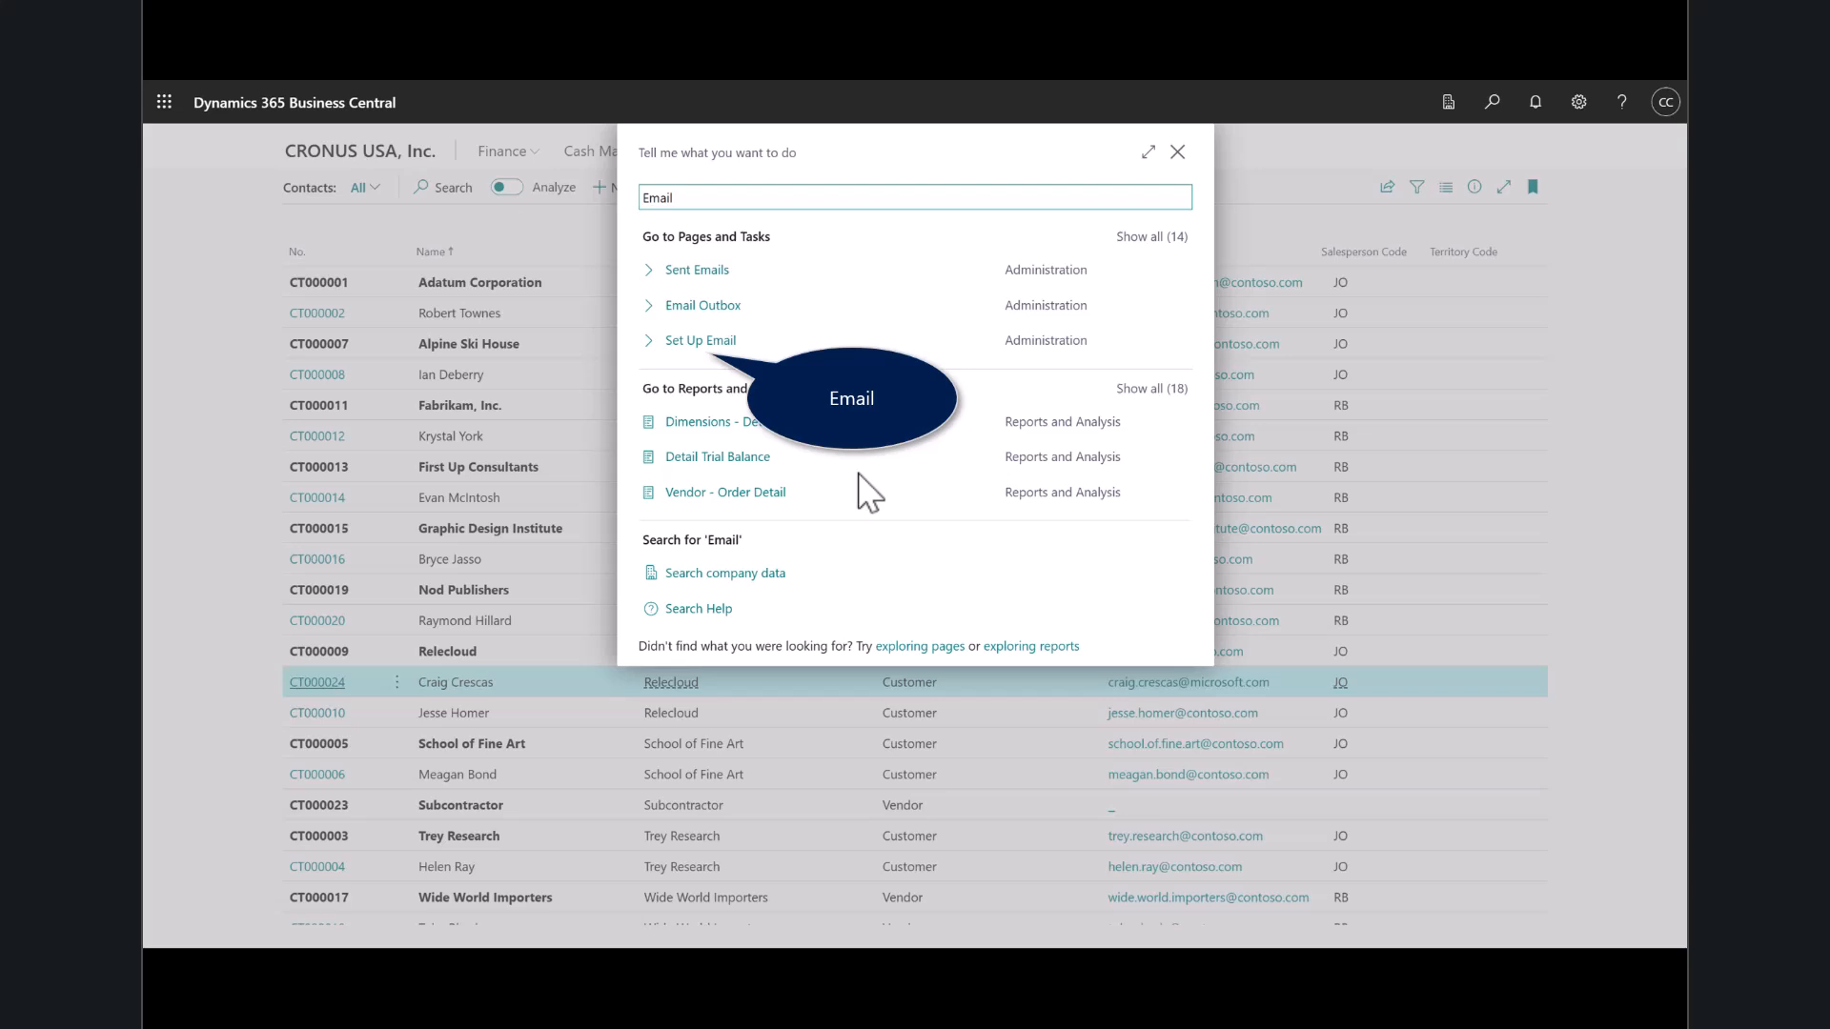
pyautogui.click(694, 343)
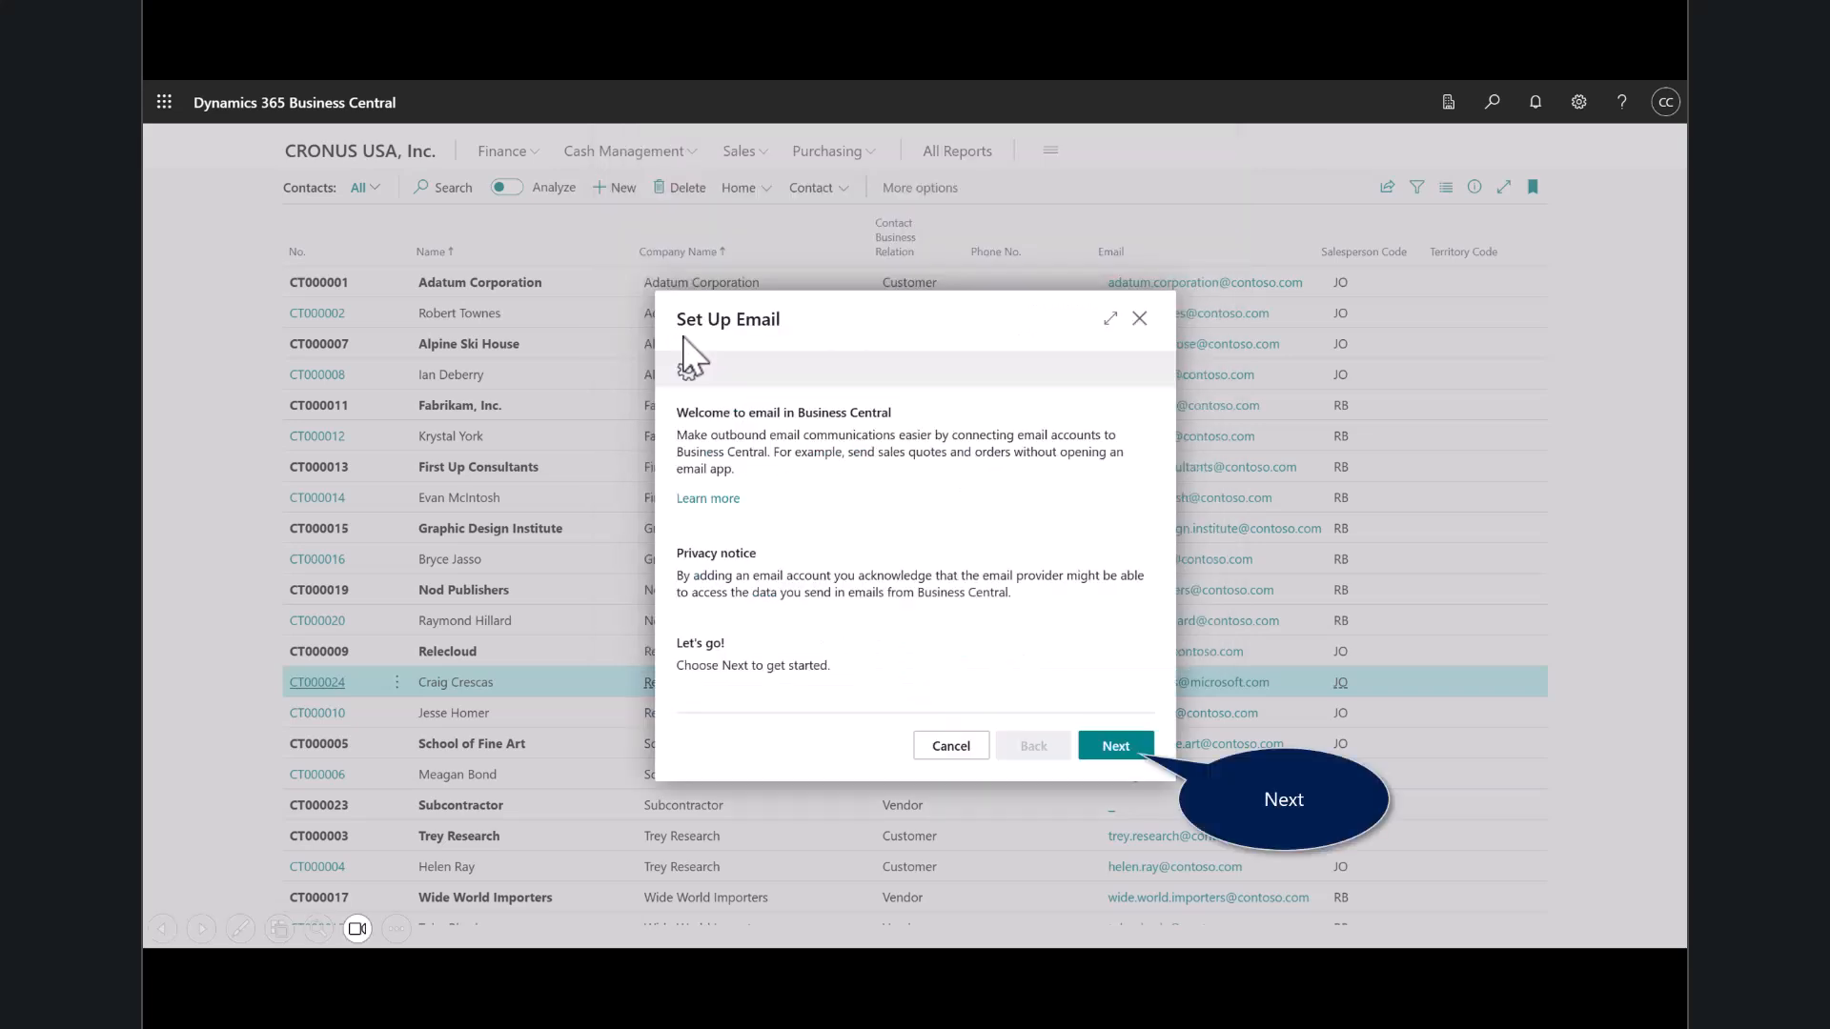
pyautogui.click(1118, 749)
pyautogui.click(1137, 748)
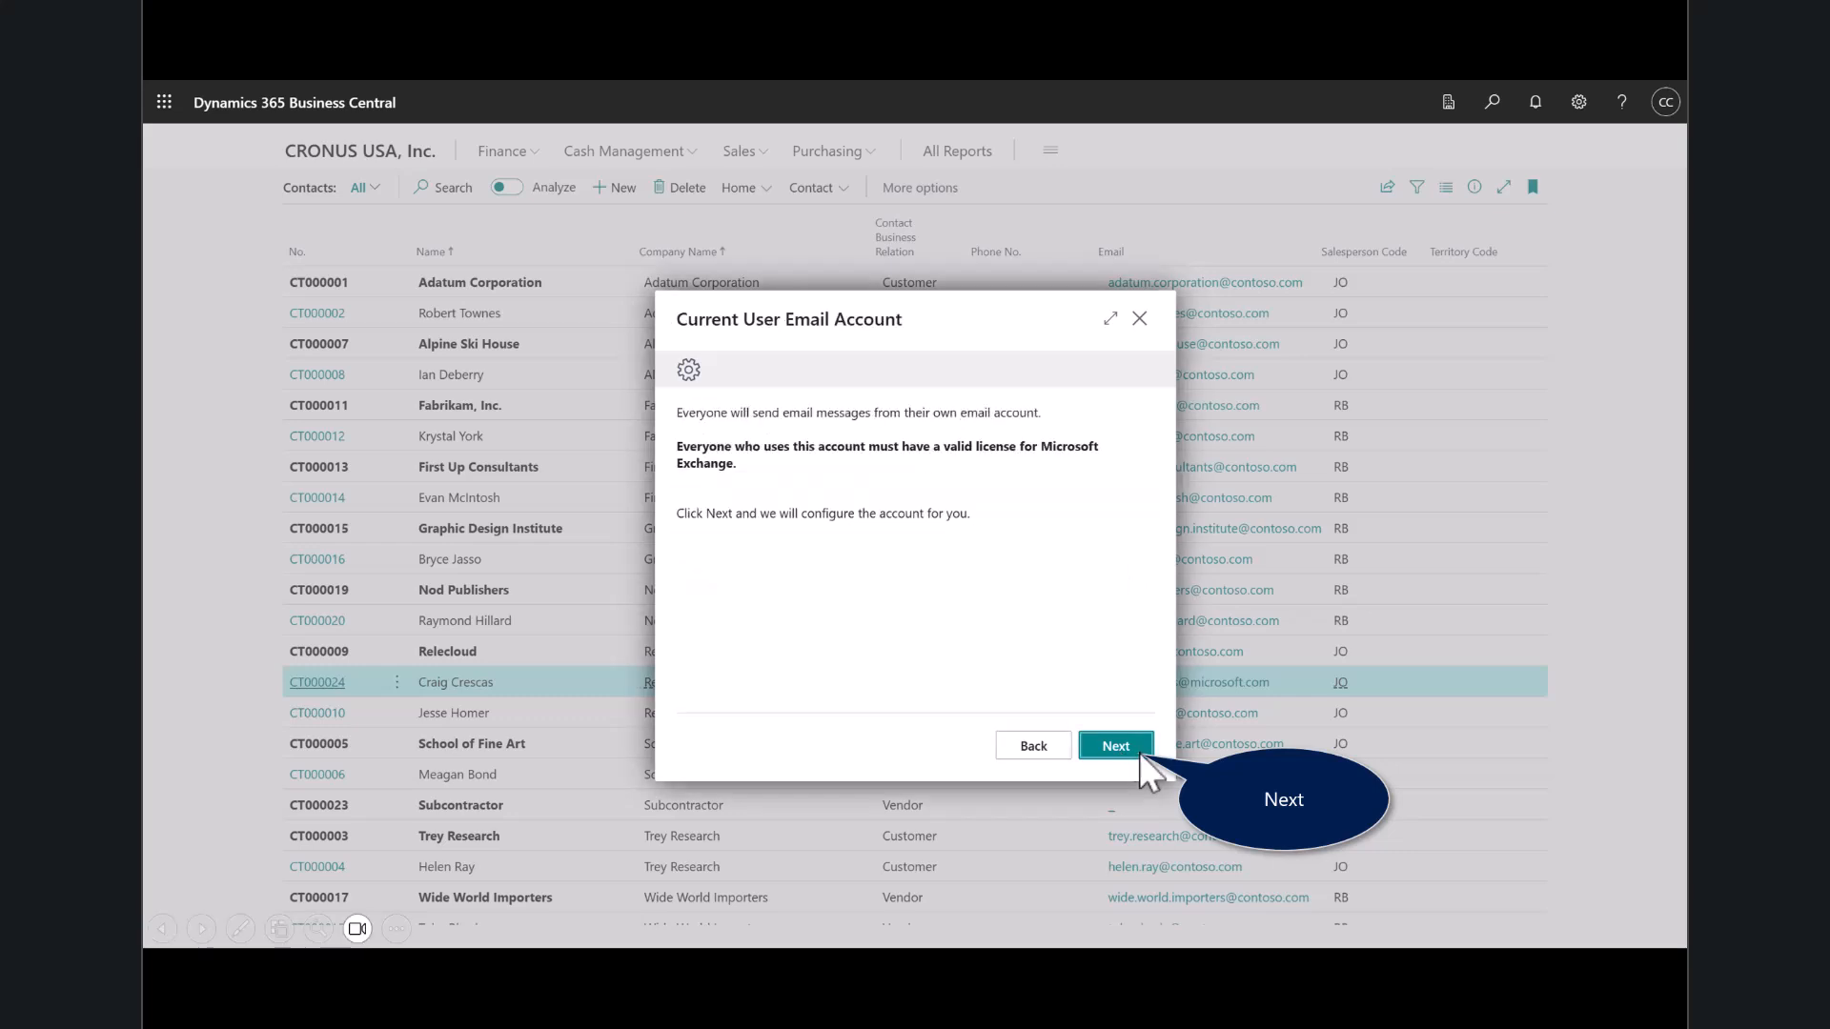
pyautogui.click(1117, 742)
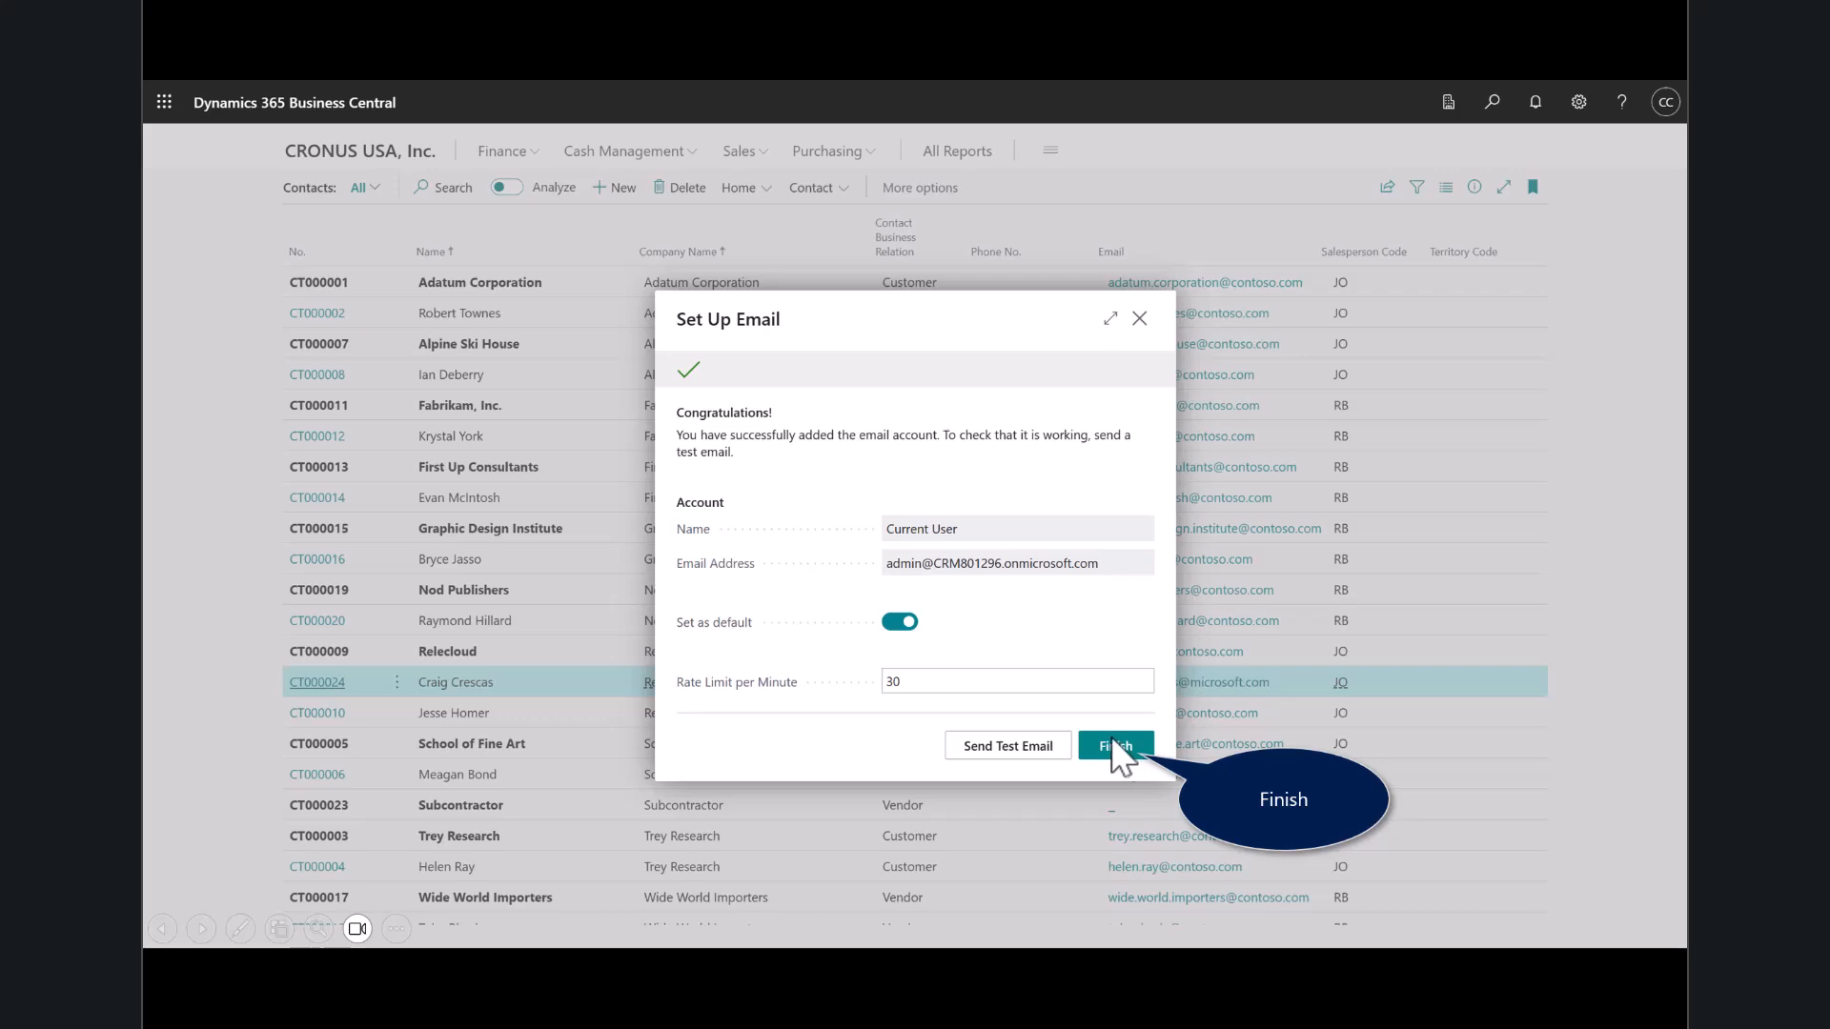
pyautogui.click(1111, 741)
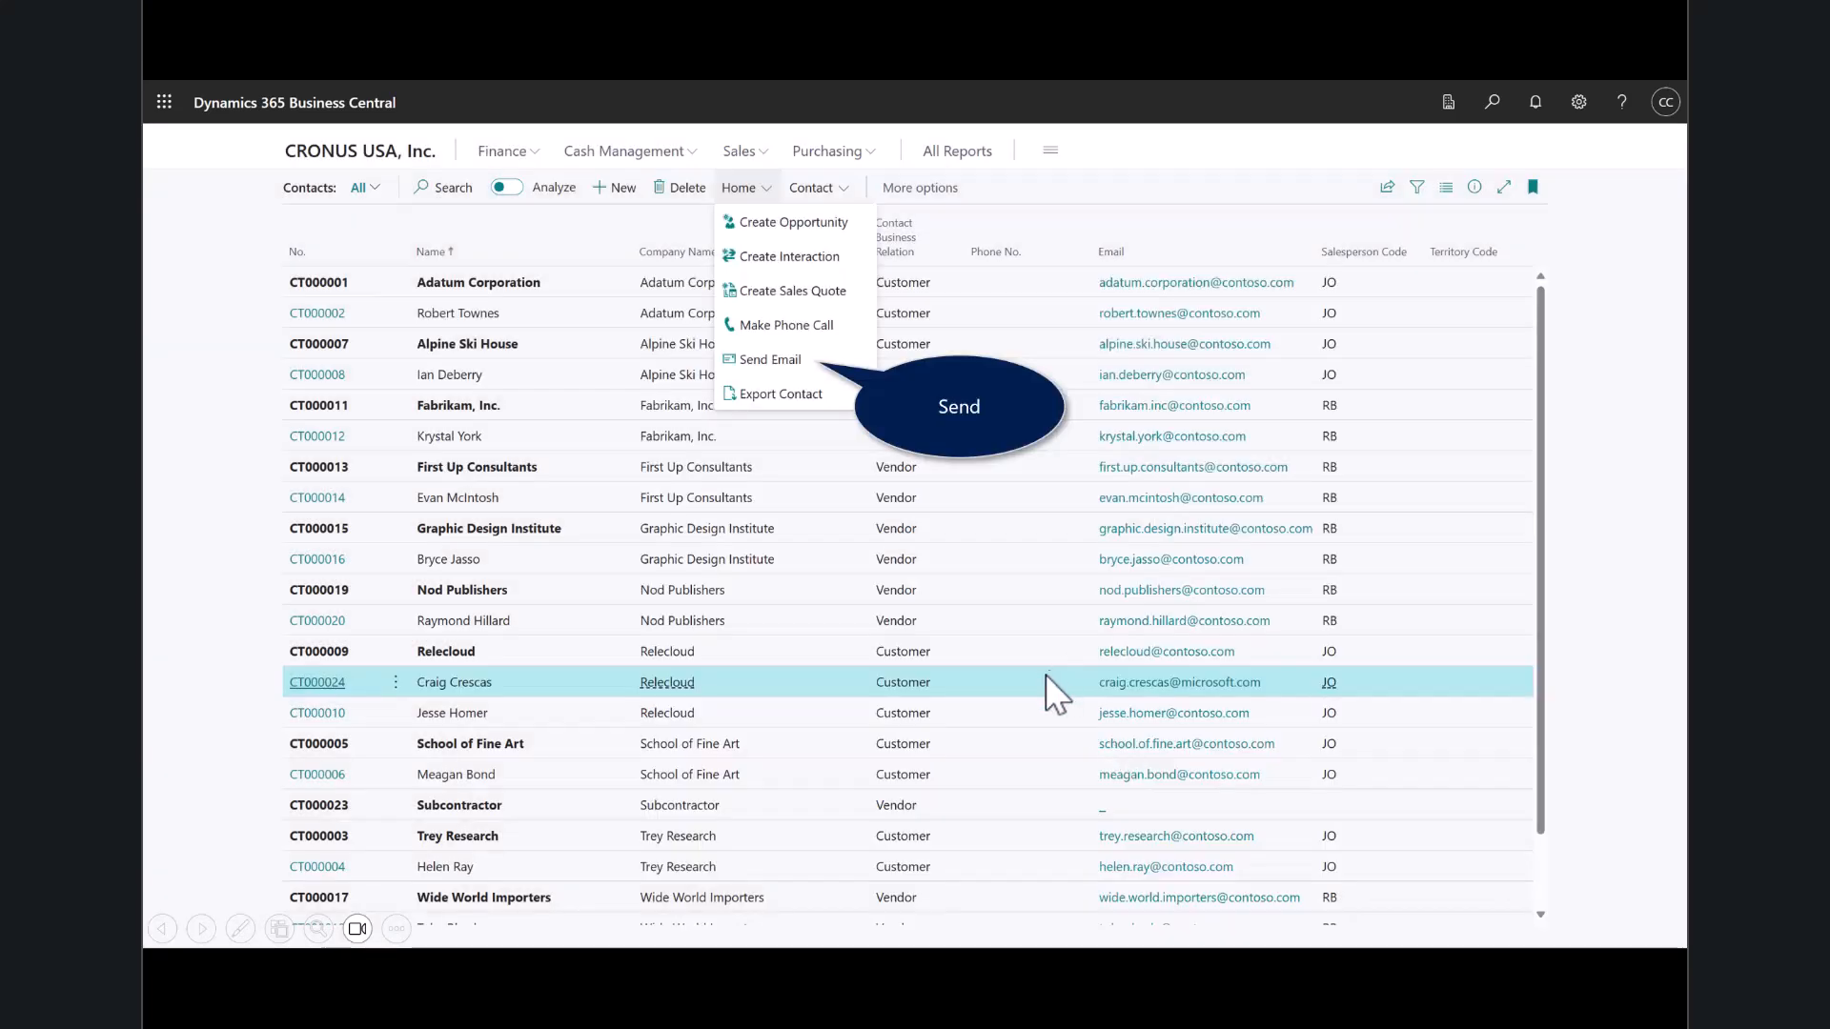
# Compose an email to the selected Relecloud contact, apply the WORKSHOP Word template and send it
pyautogui.click(777, 358)
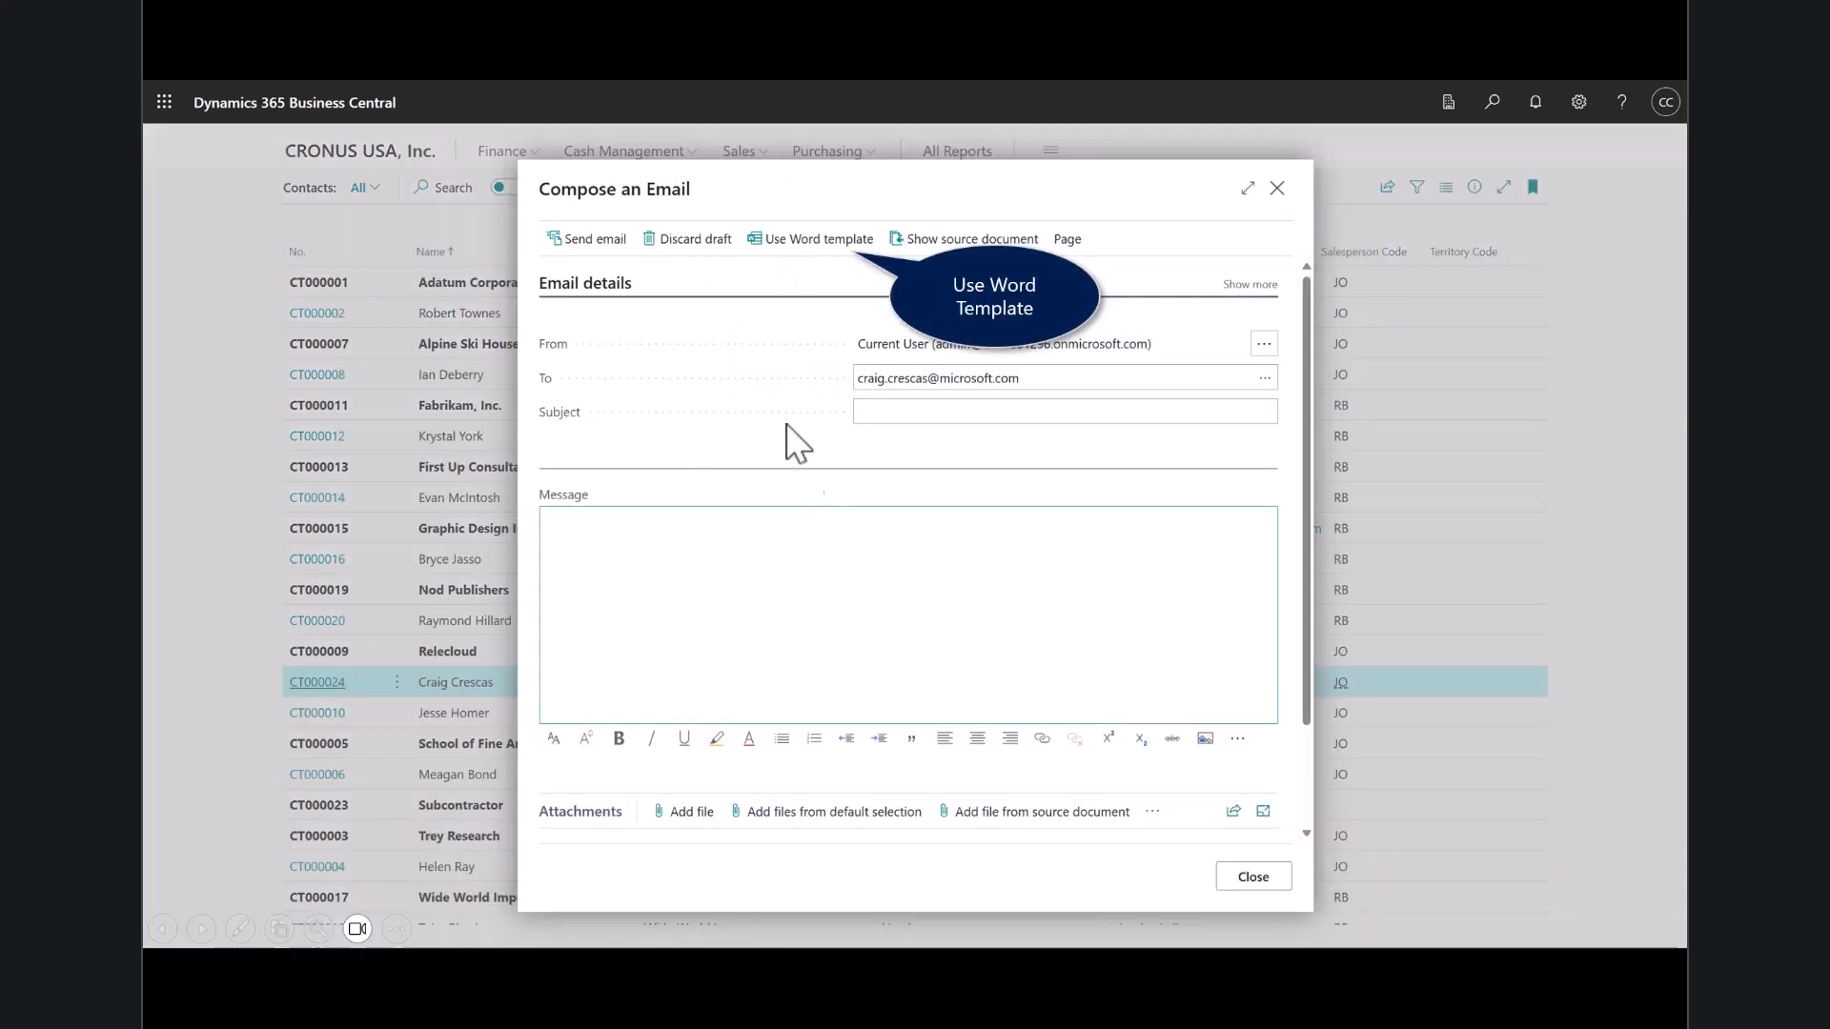
pyautogui.click(812, 243)
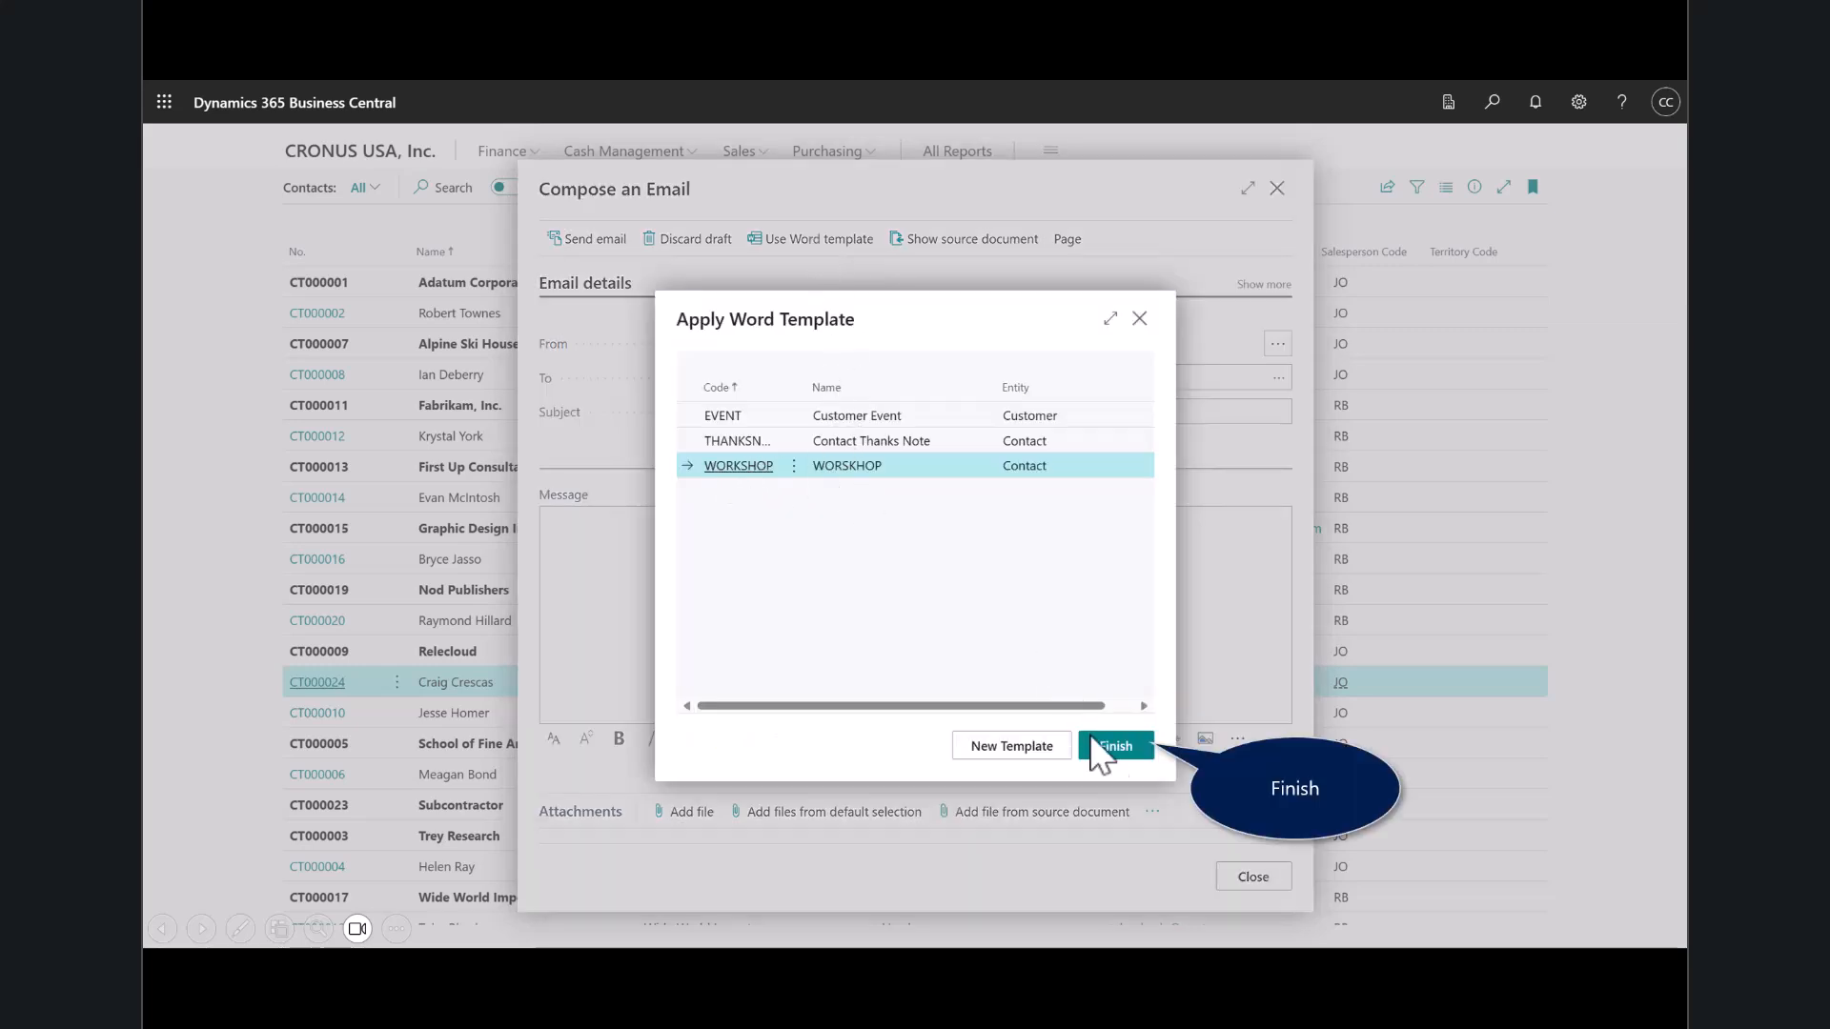
pyautogui.click(1113, 746)
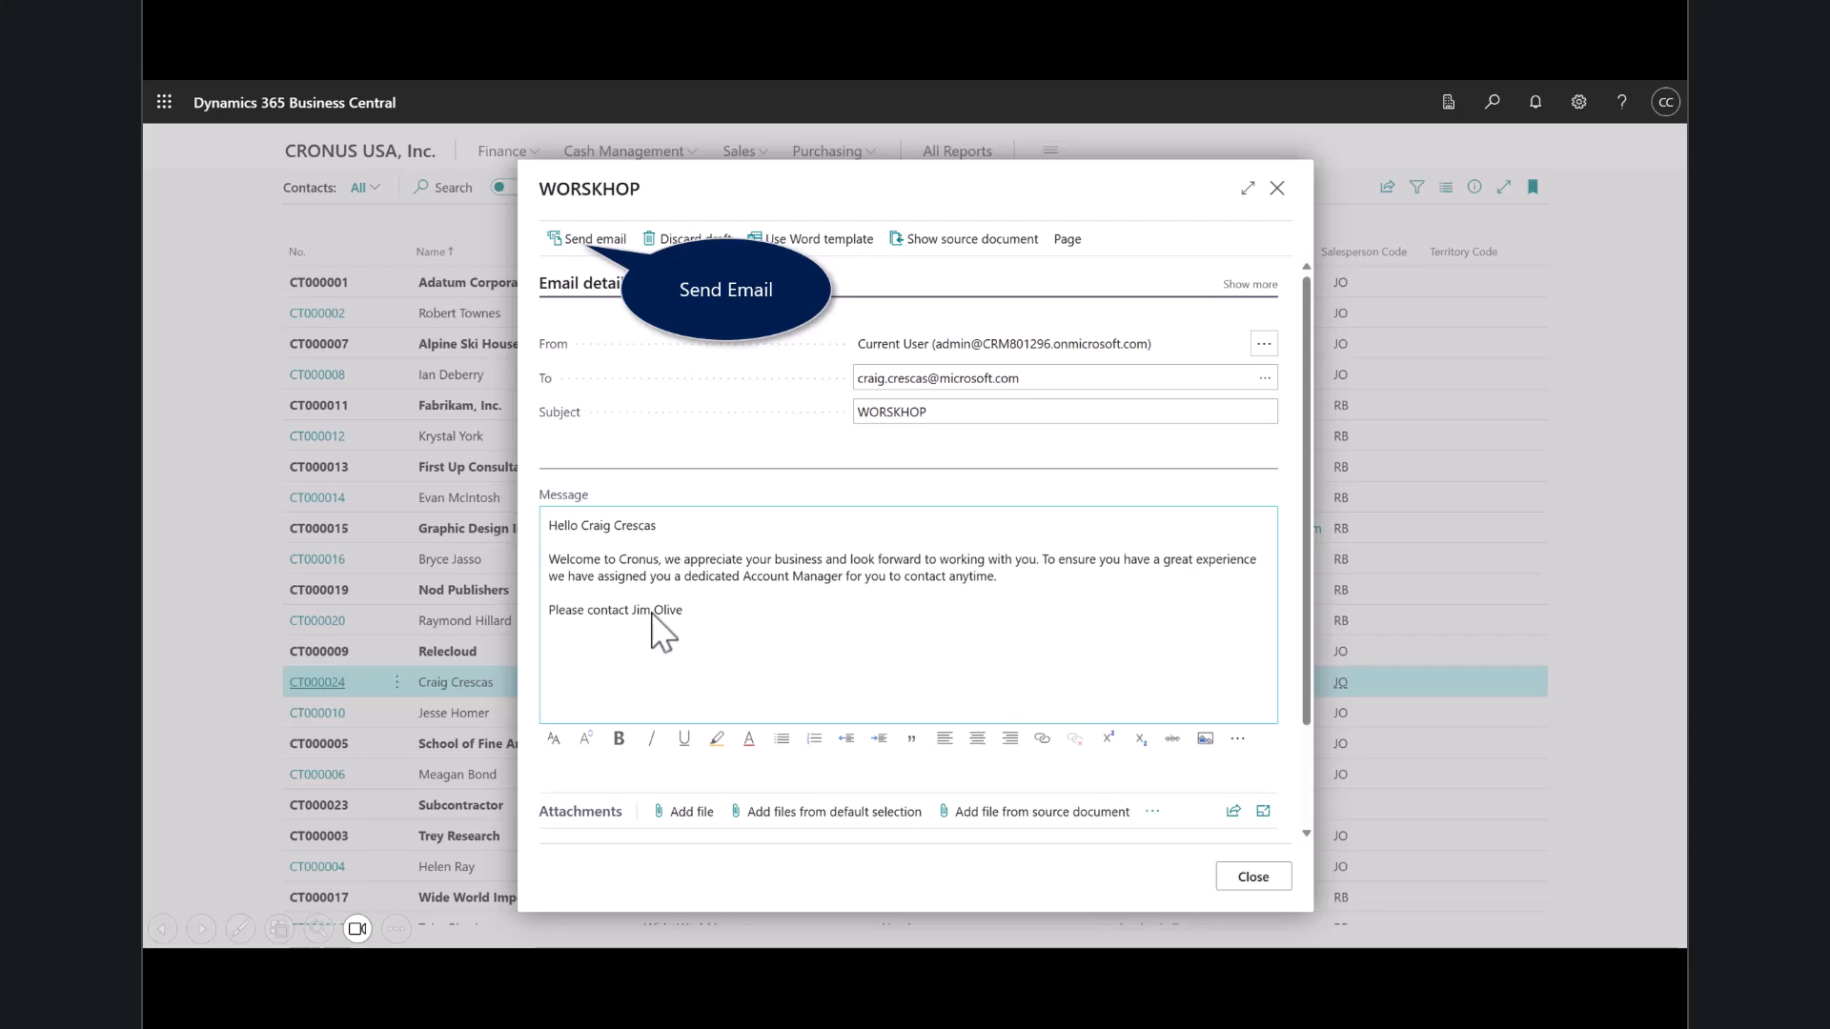
pyautogui.click(589, 240)
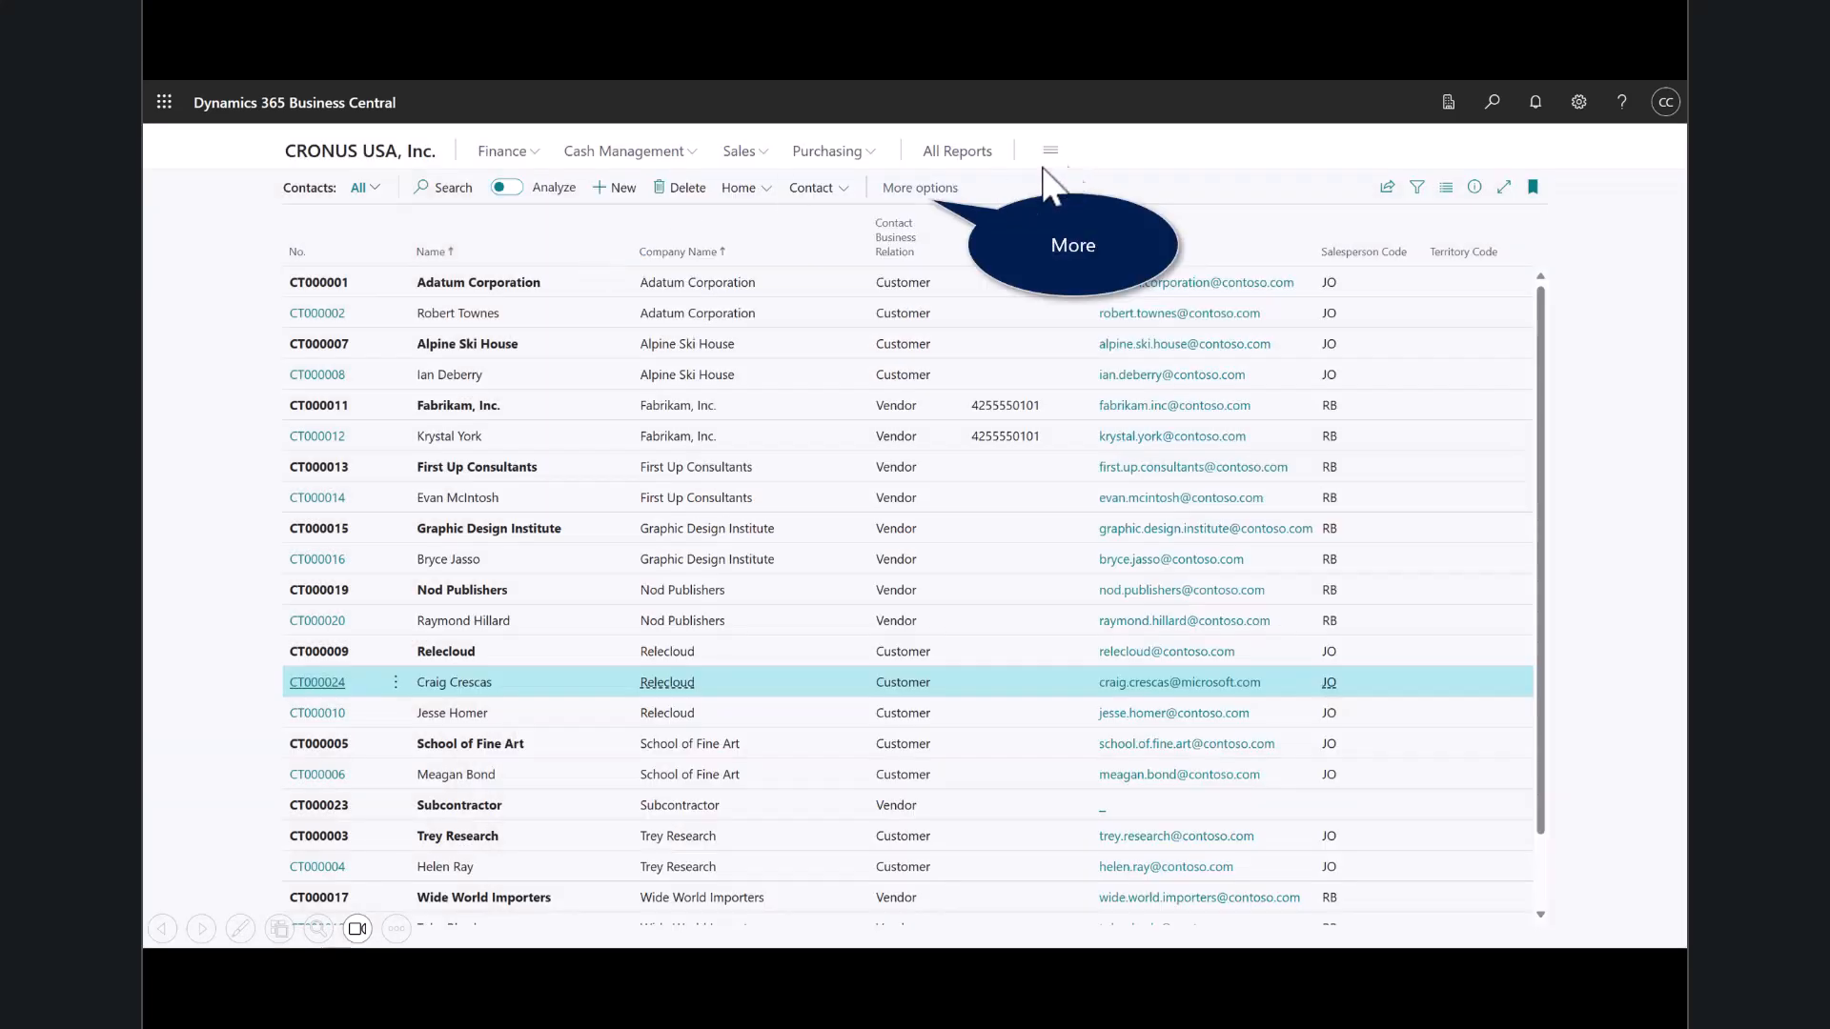
# Review the selected contact's sent emails history, and close it
pyautogui.click(922, 191)
pyautogui.click(991, 190)
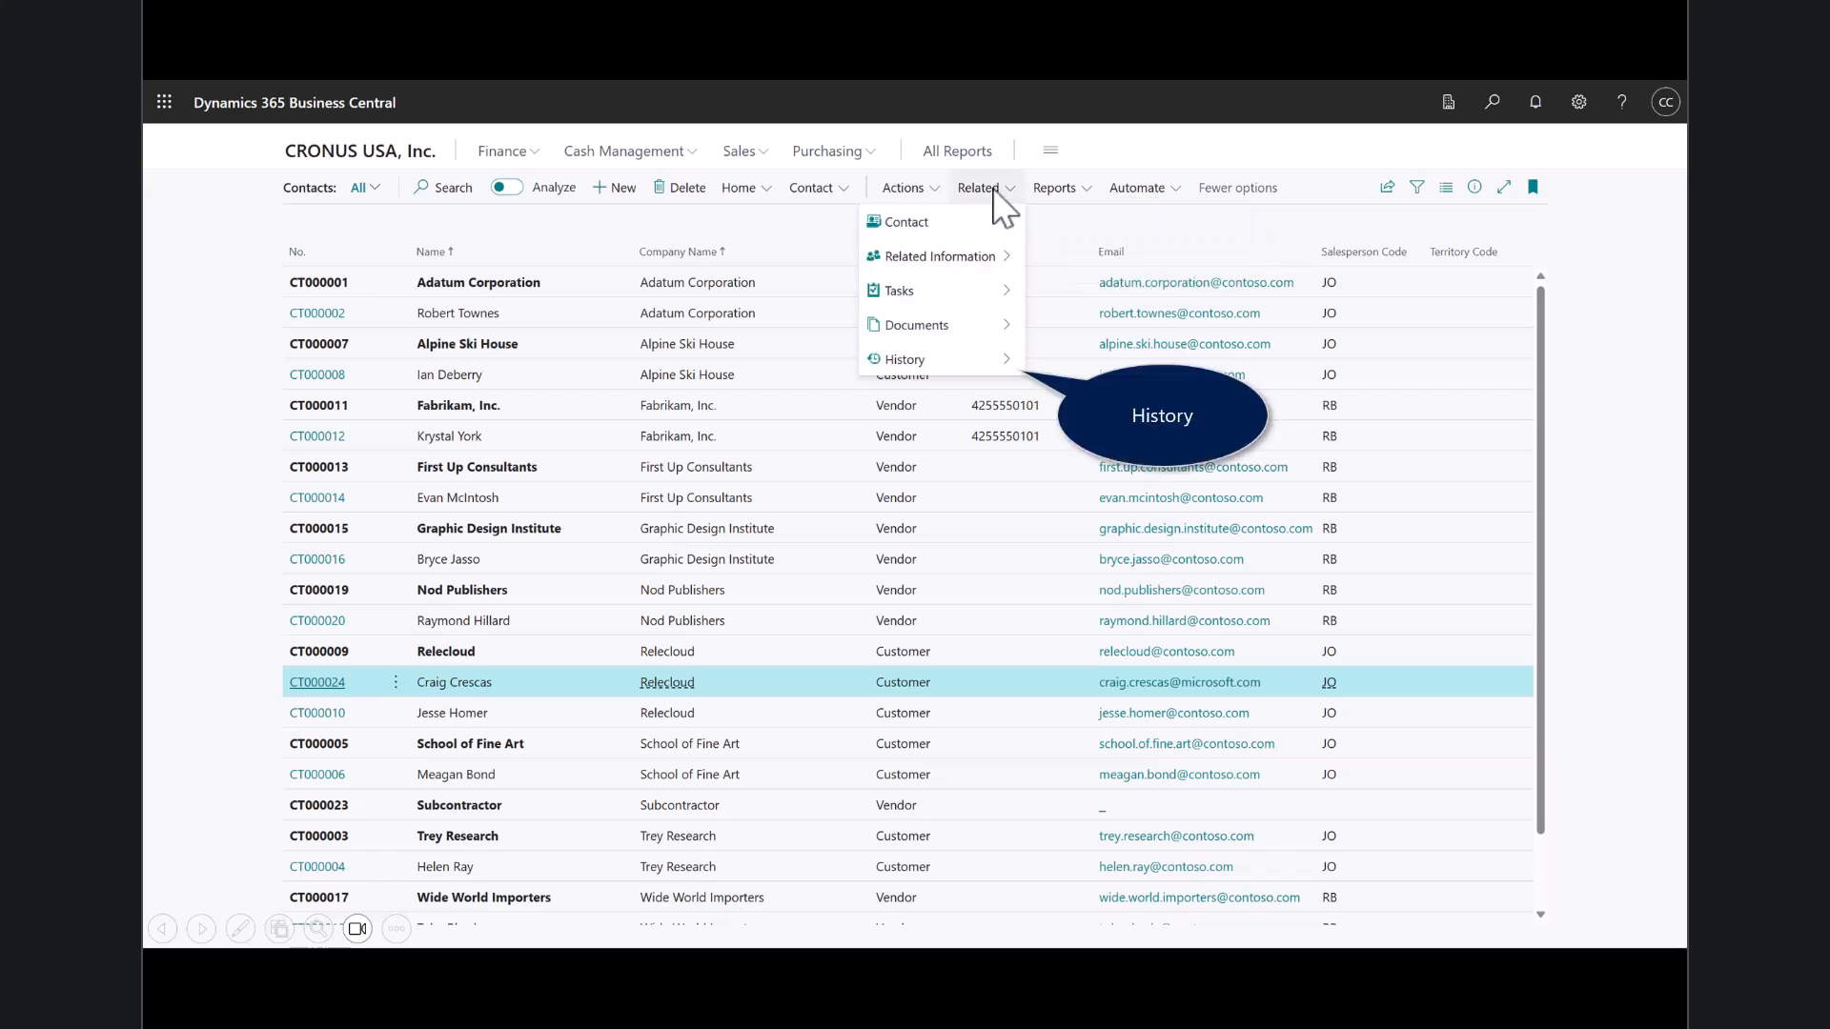
pyautogui.click(939, 360)
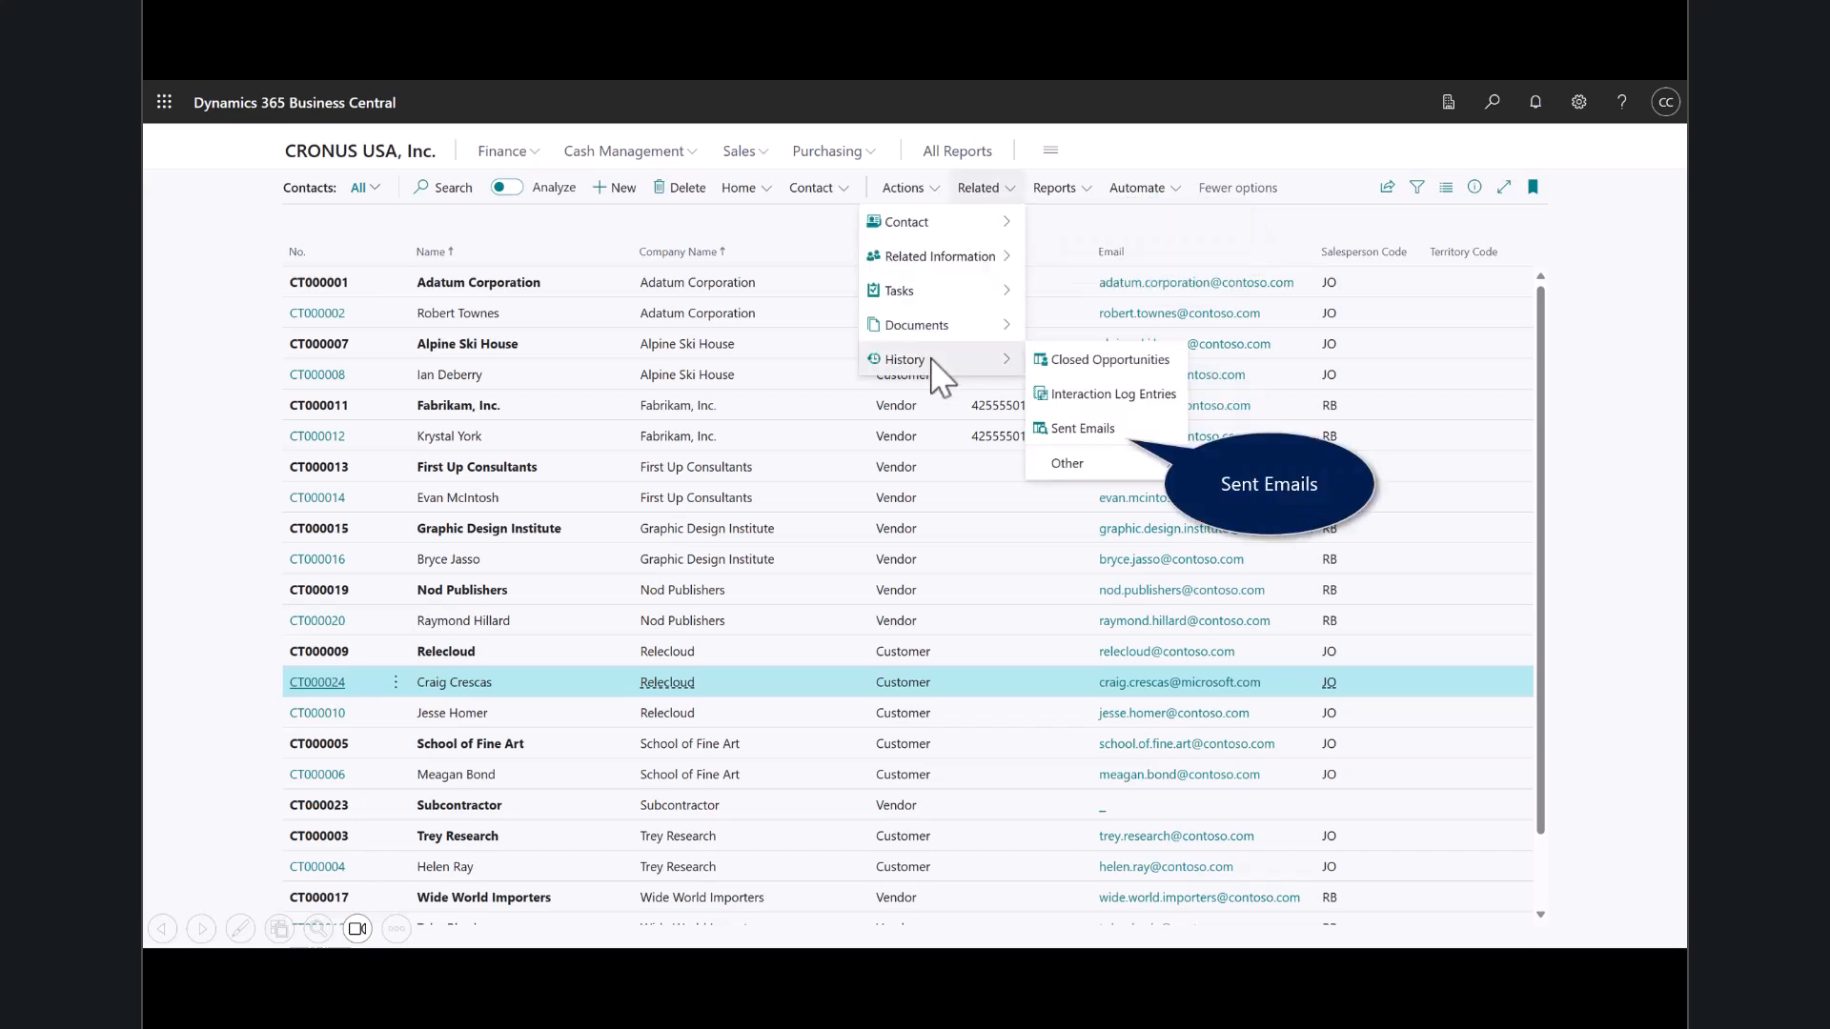
pyautogui.click(1068, 431)
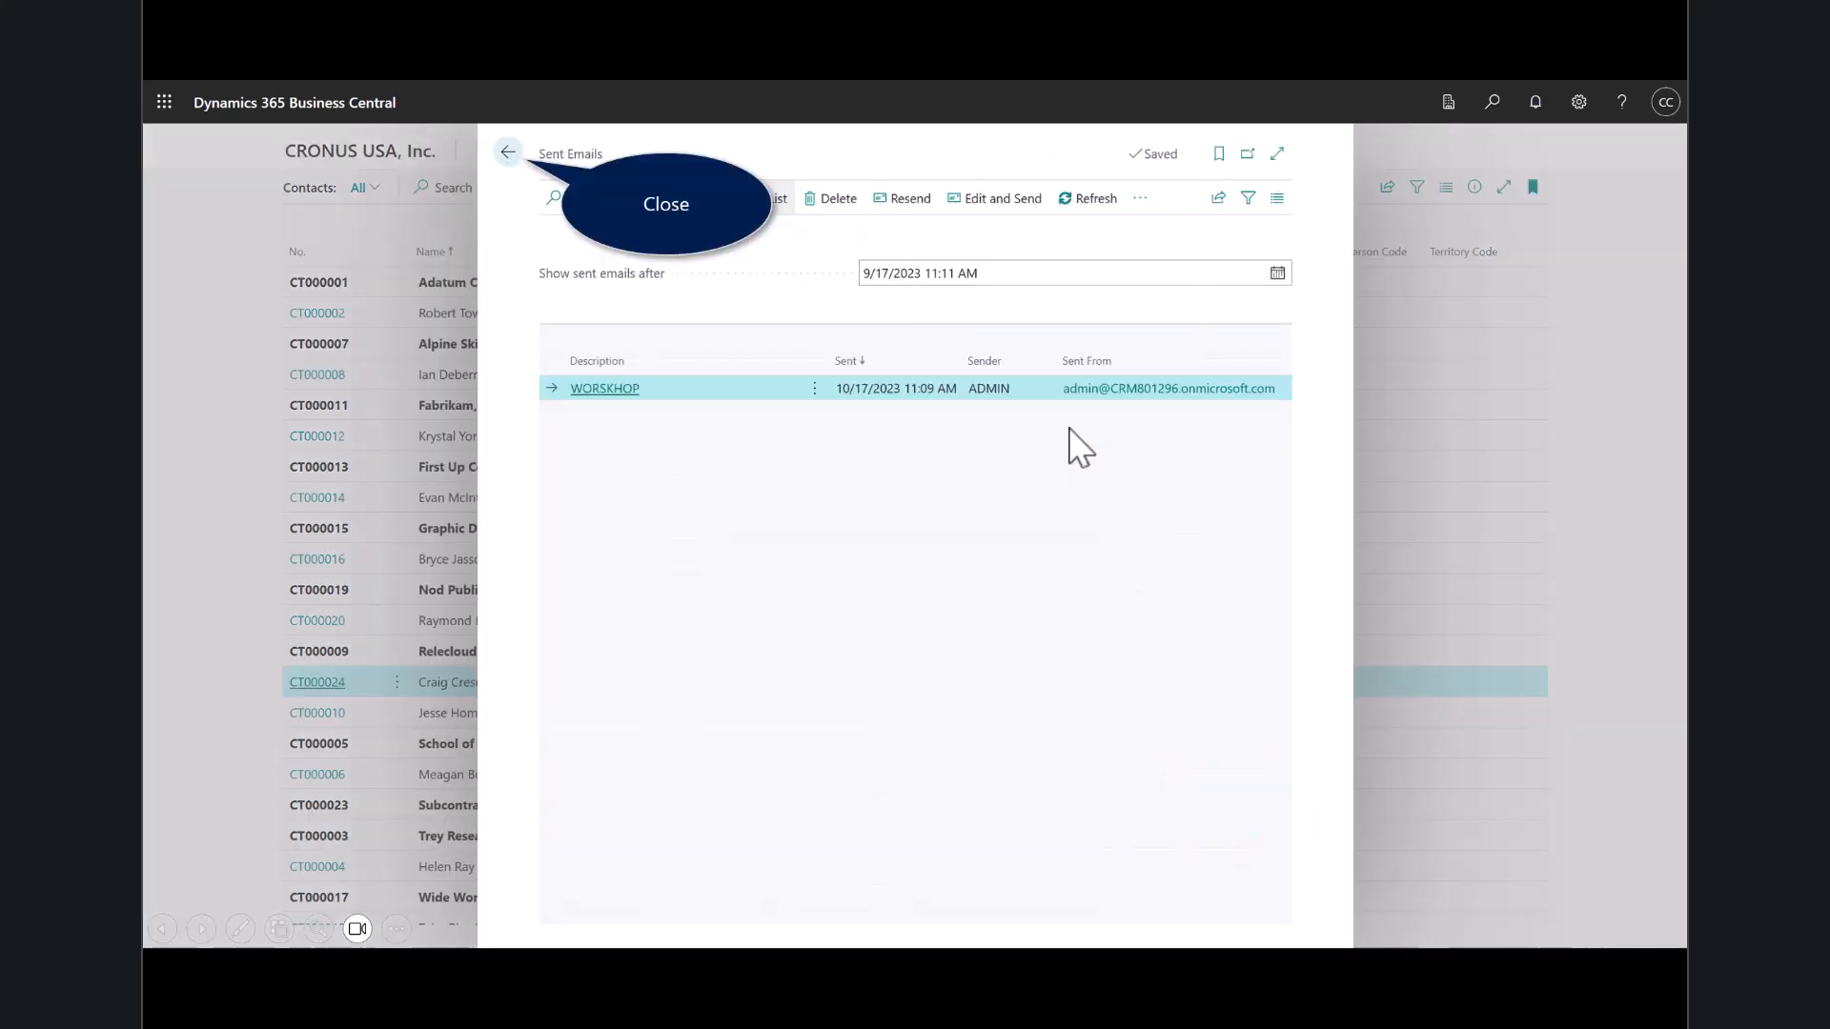
pyautogui.click(509, 153)
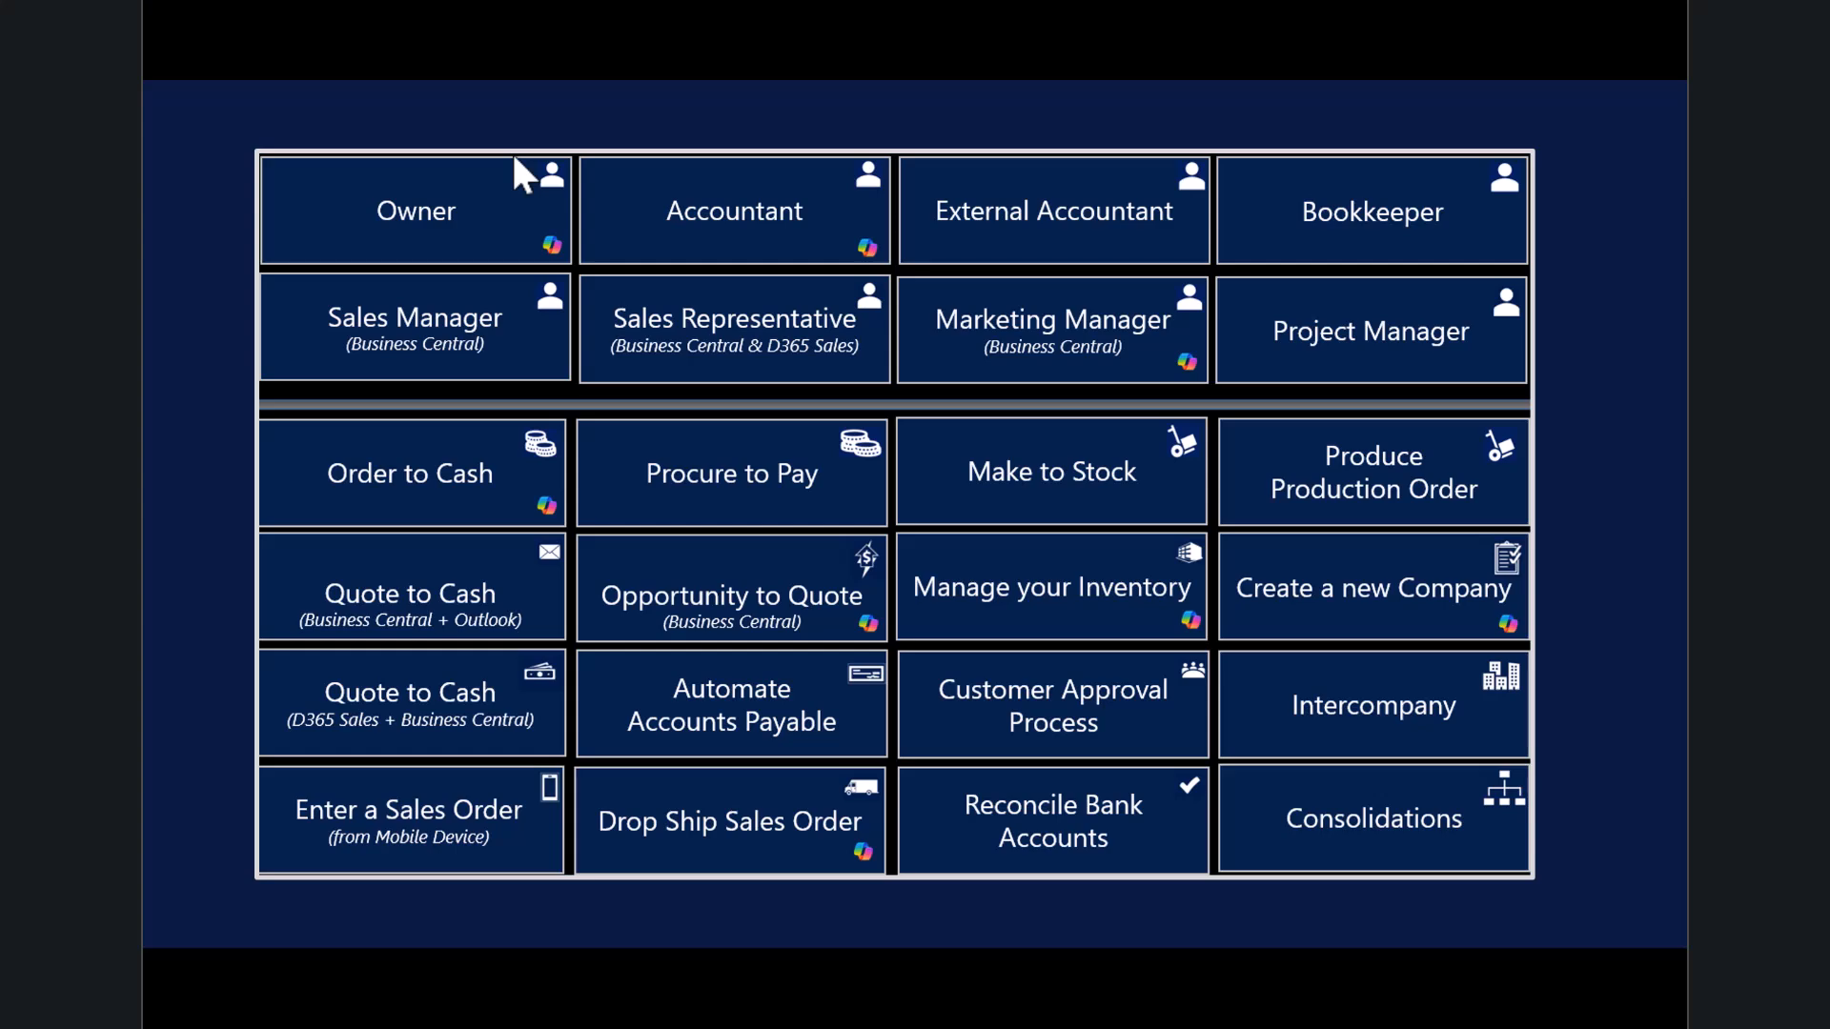
pyautogui.press('Right')
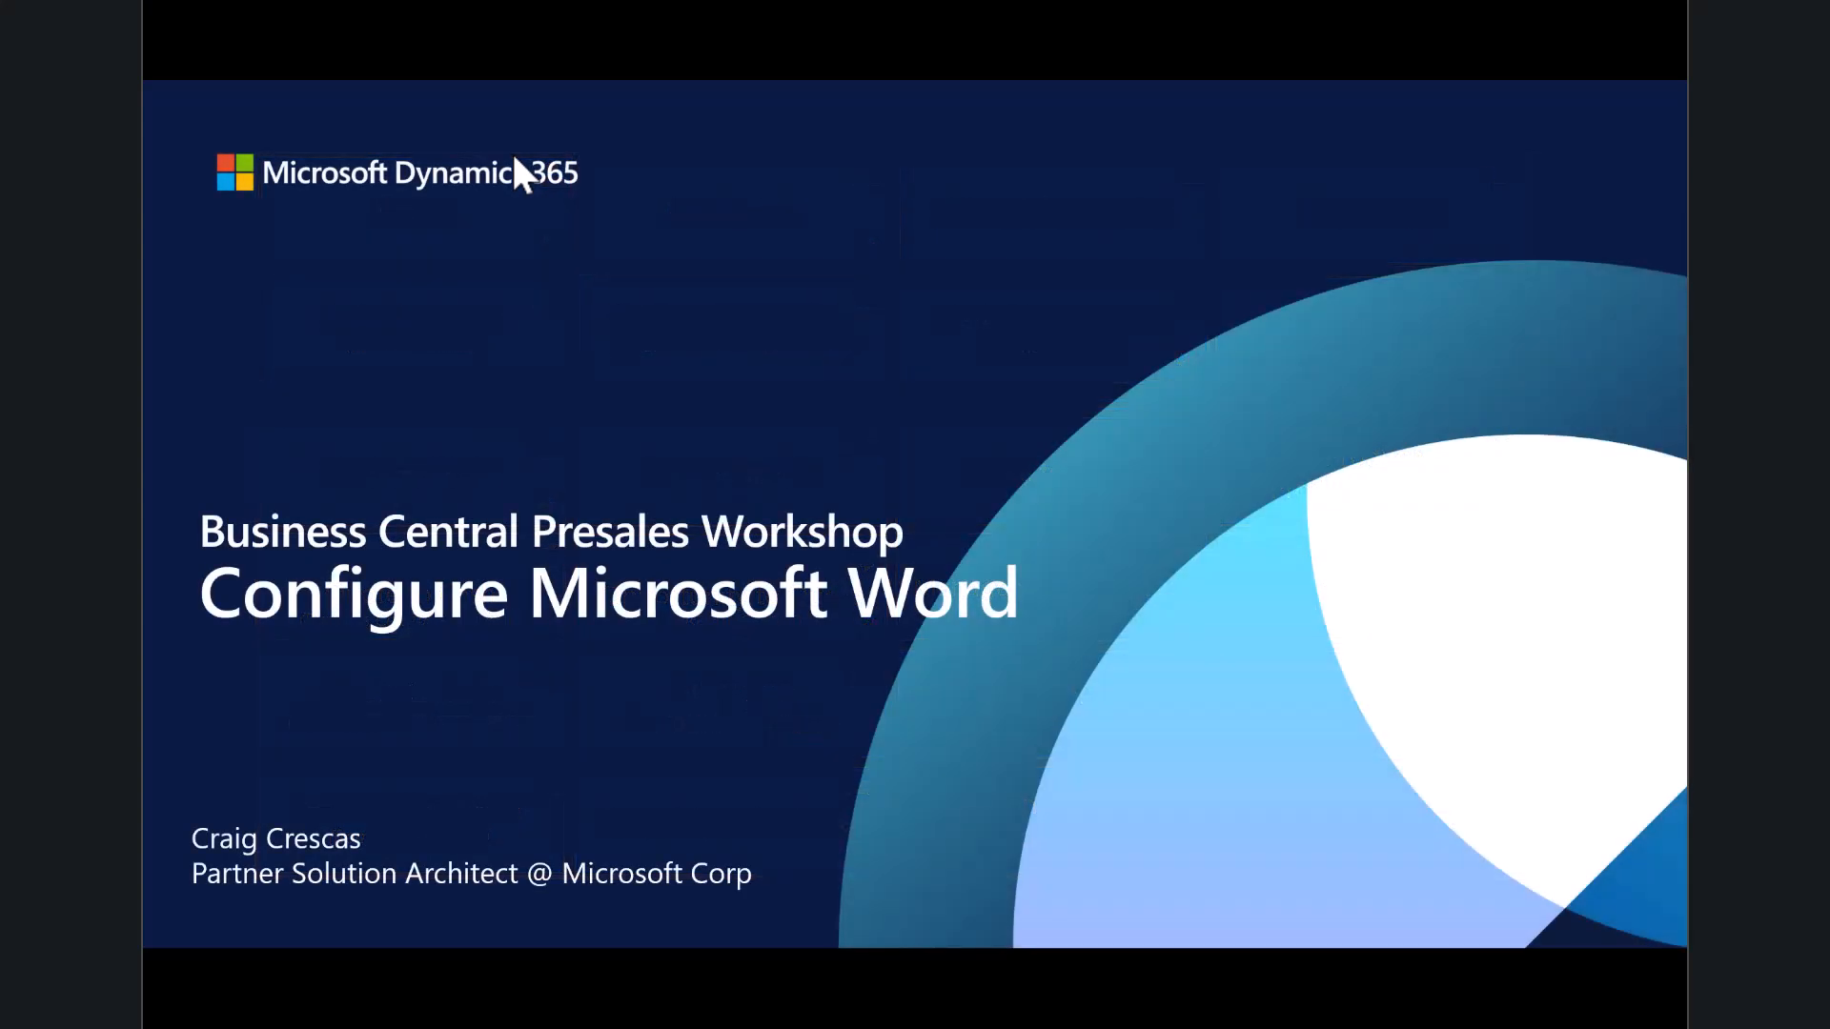